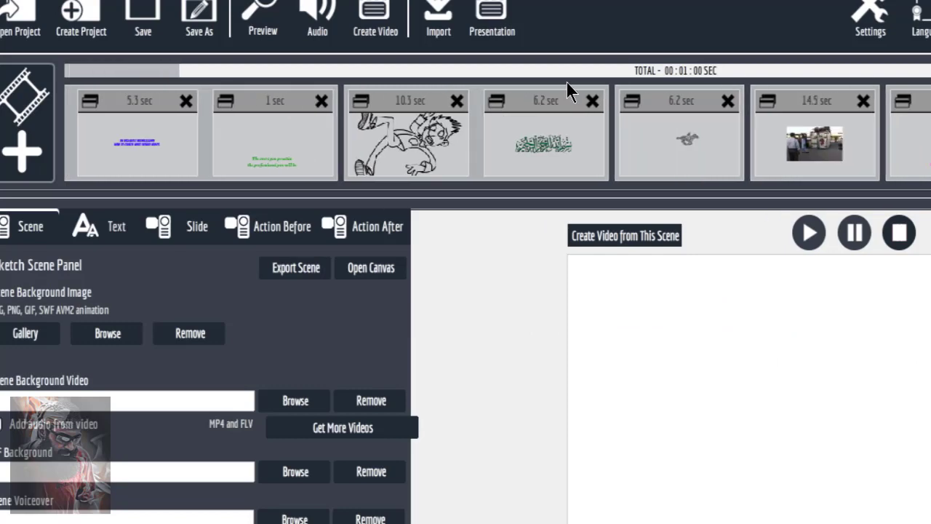
Step: Create a new scene for the whiteboard video with an empty canvas
click(14, 116)
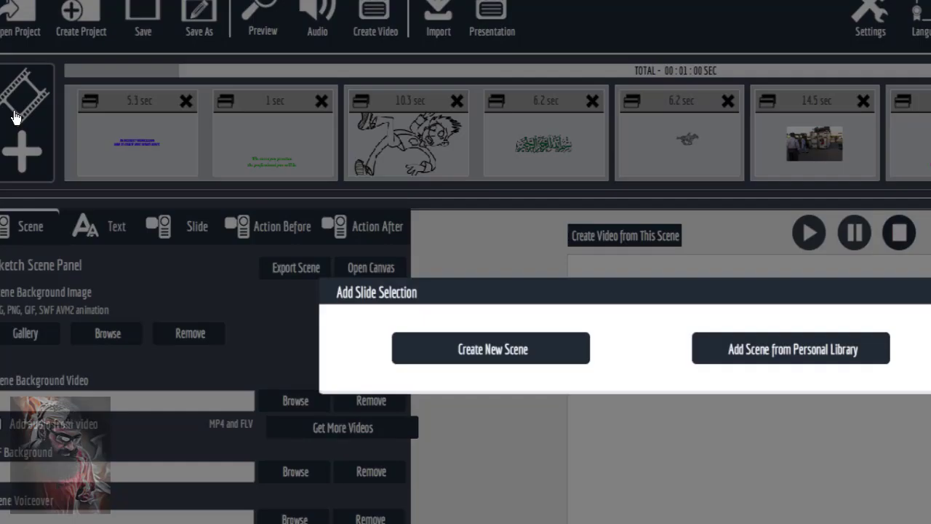
click(530, 356)
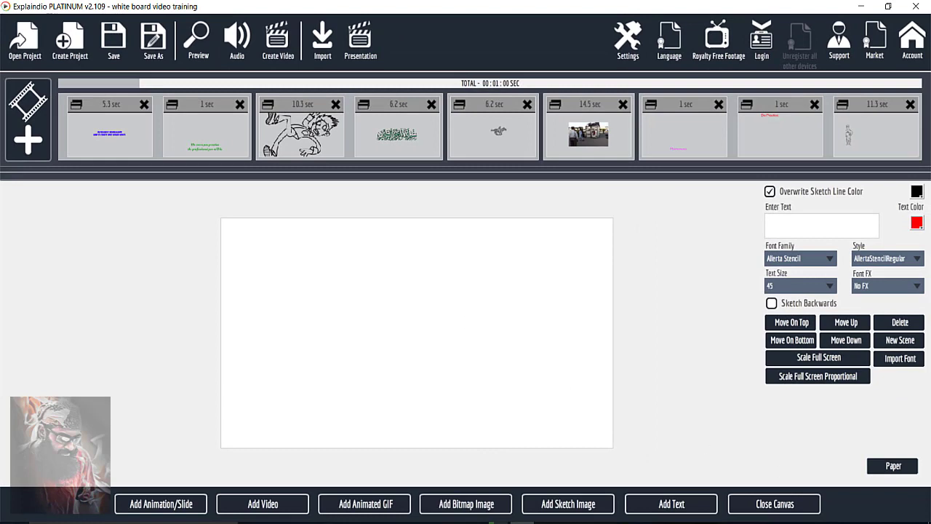
Step: Preview the paper textures available for the canvas, including 3.jpg, 2.jpg and 12.jpg, and leave the gallery without applying one
click(909, 472)
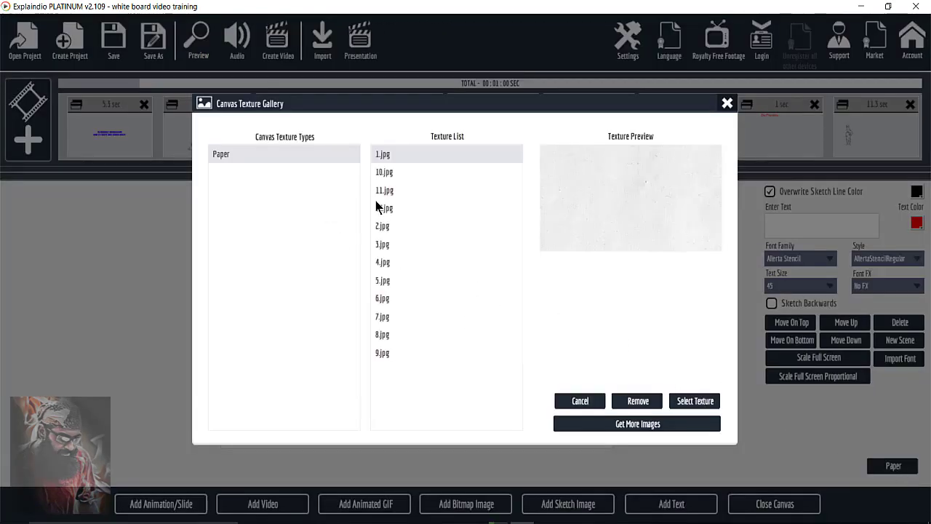
key(Down)
key(Down)
key(Down)
key(Down)
key(Down)
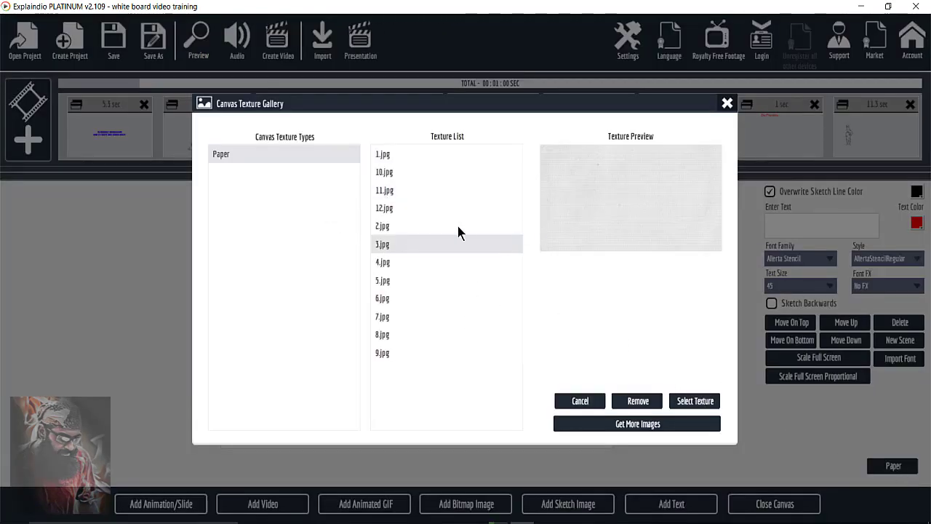
click(381, 227)
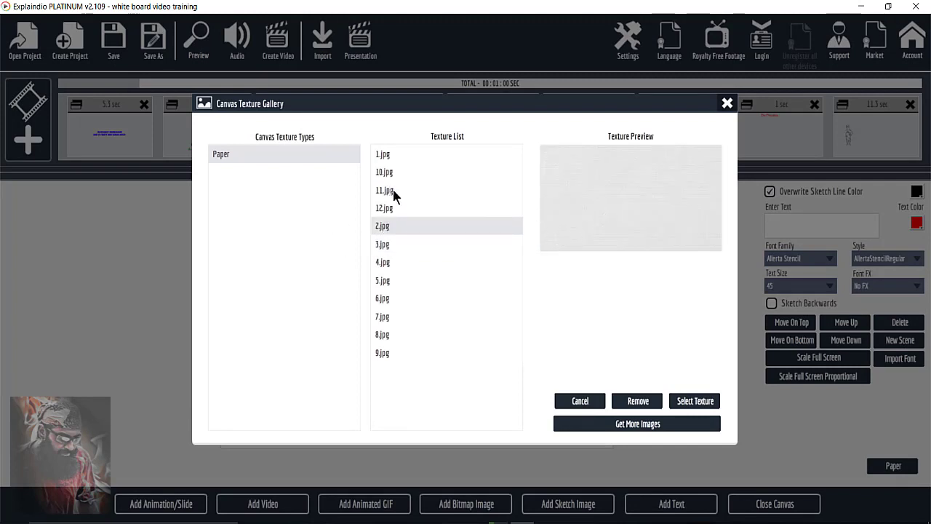
click(389, 209)
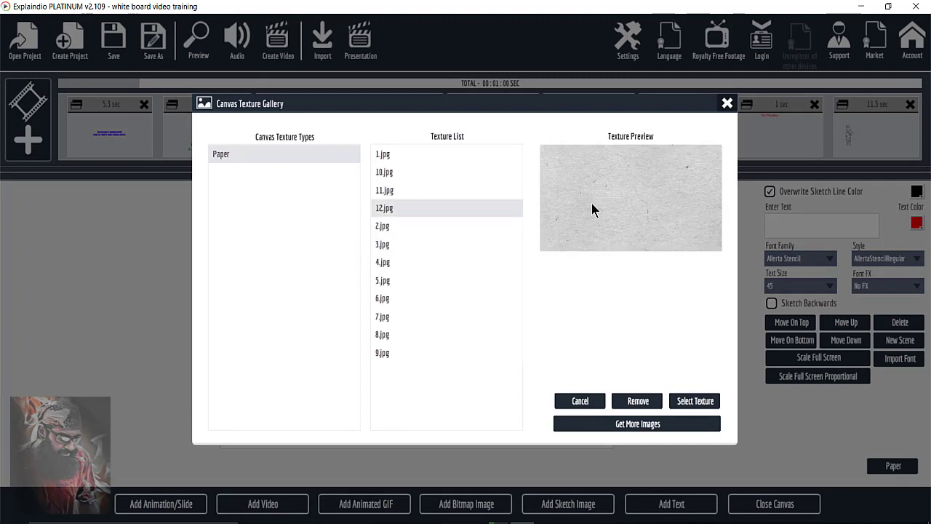
click(580, 400)
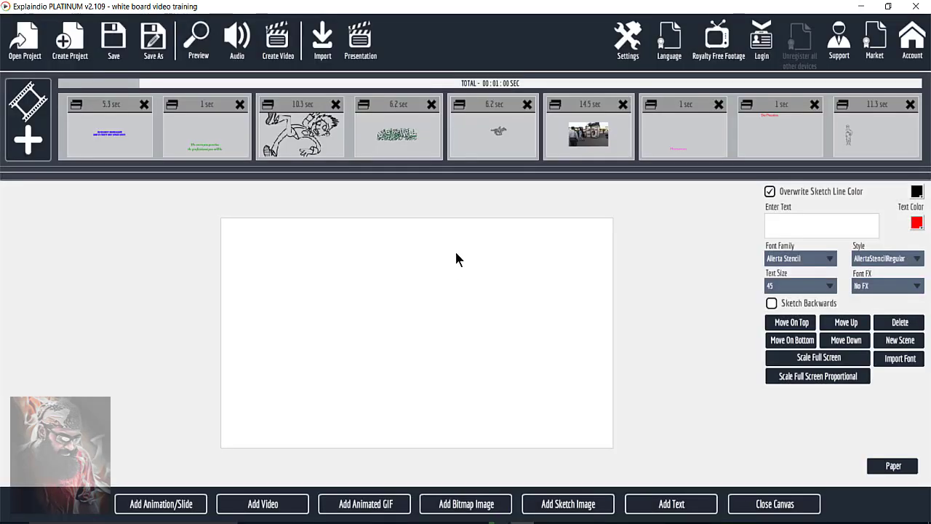
Step: Copy the "Hello and Welcome" text from the first scene
drag(145, 85, 6, 93)
click(66, 105)
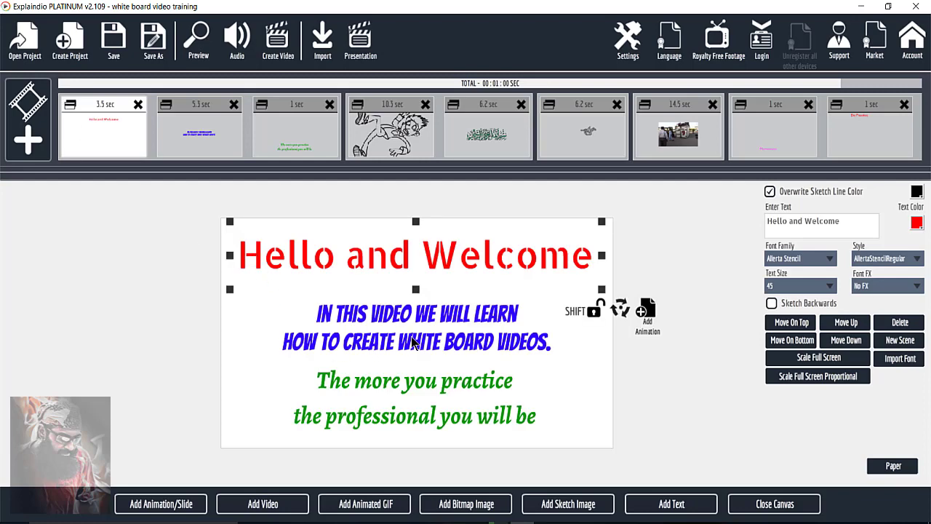
click(44, 76)
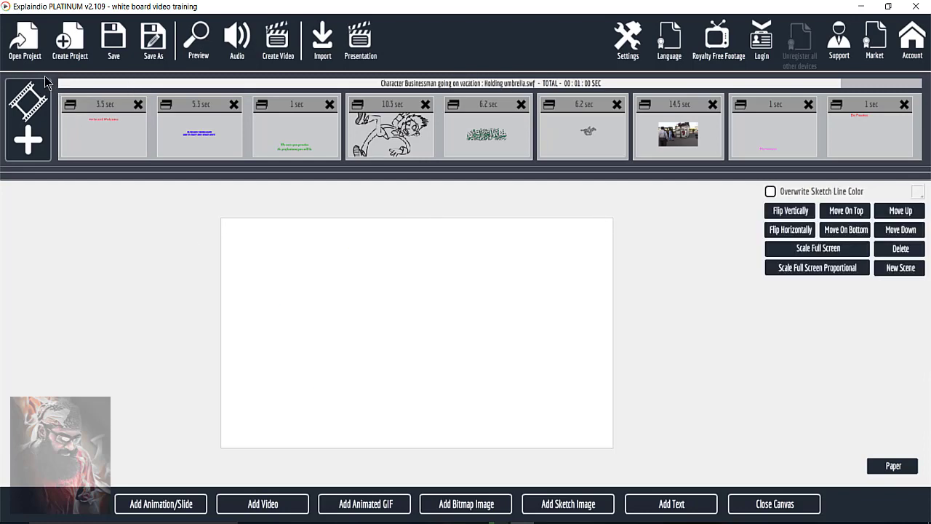
click(105, 141)
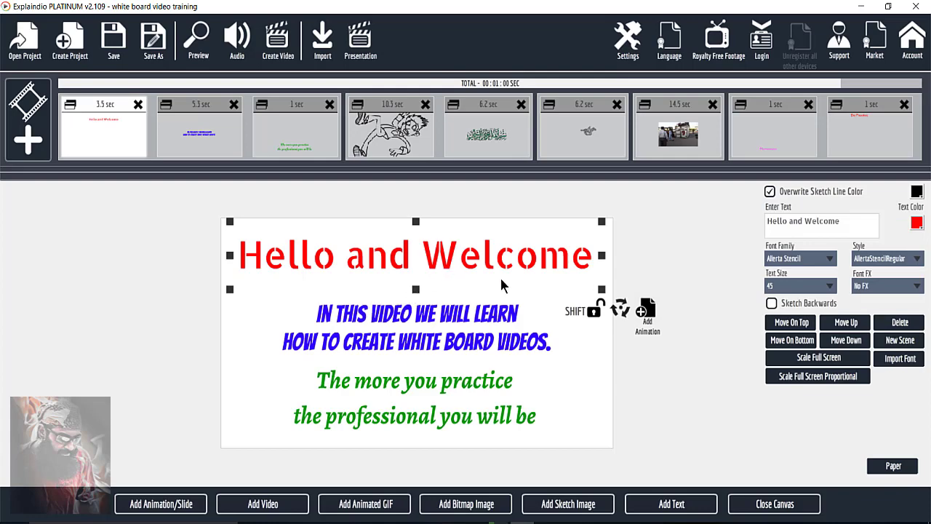
drag(877, 231, 720, 207)
key(ctrl+c)
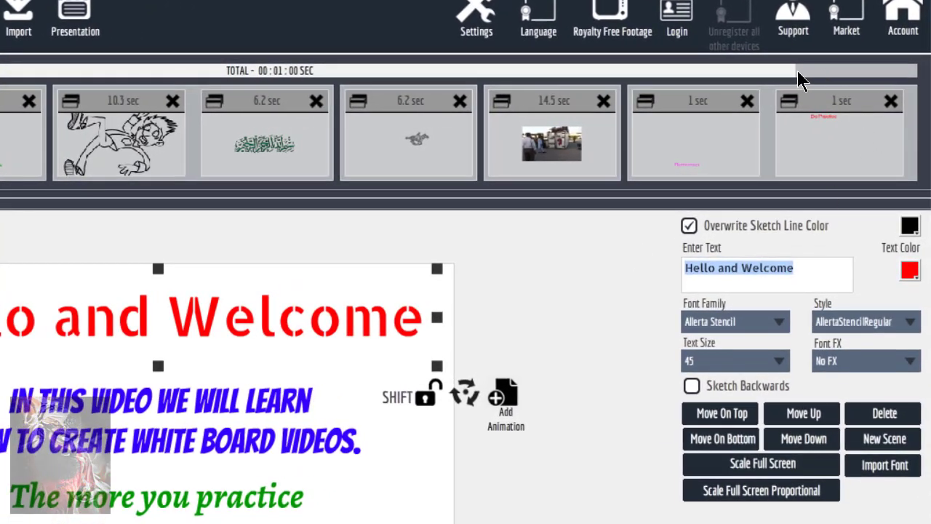
Step: Create a new scene after the last one and add a text element reading "Hello and Welcome" from the copied text
drag(798, 73, 918, 82)
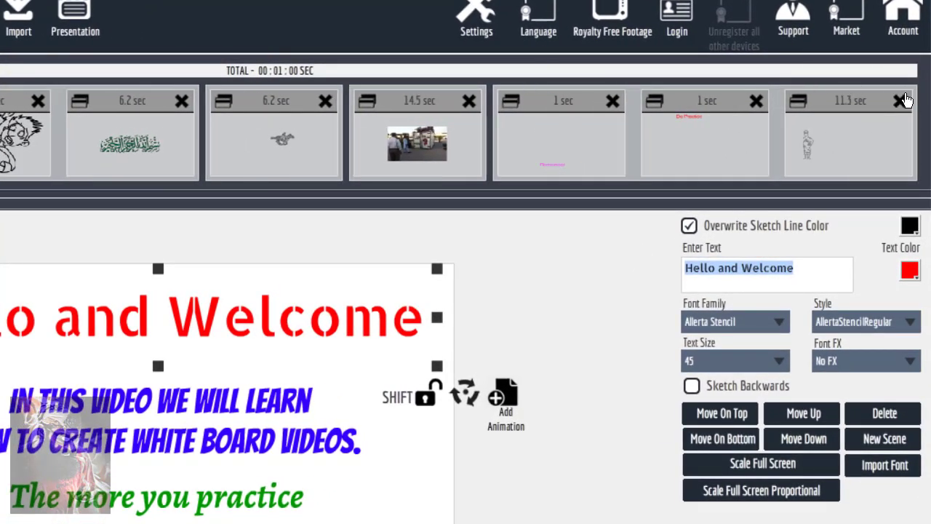
click(891, 131)
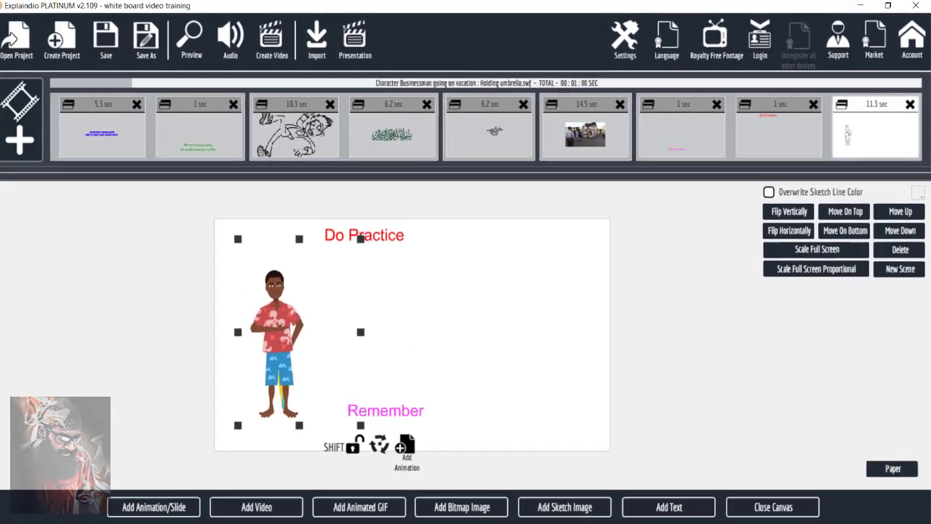
click(28, 139)
click(369, 278)
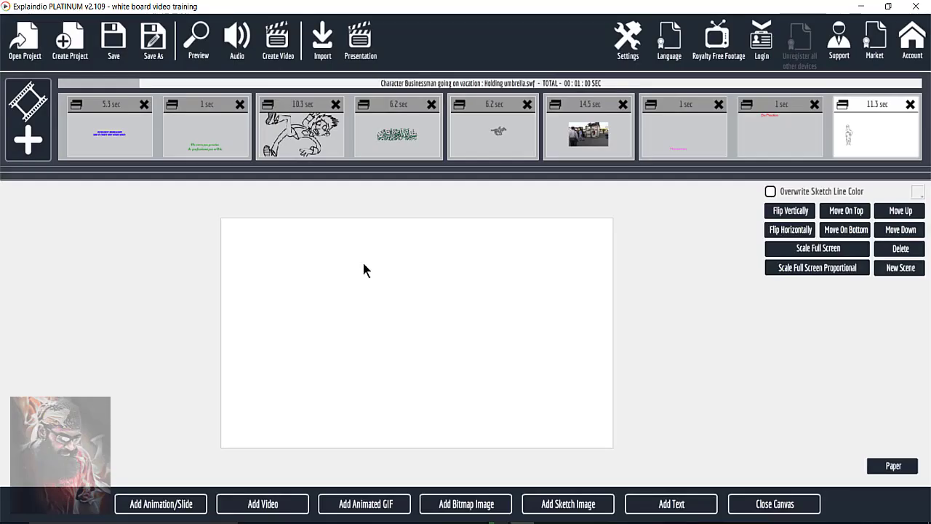
click(669, 505)
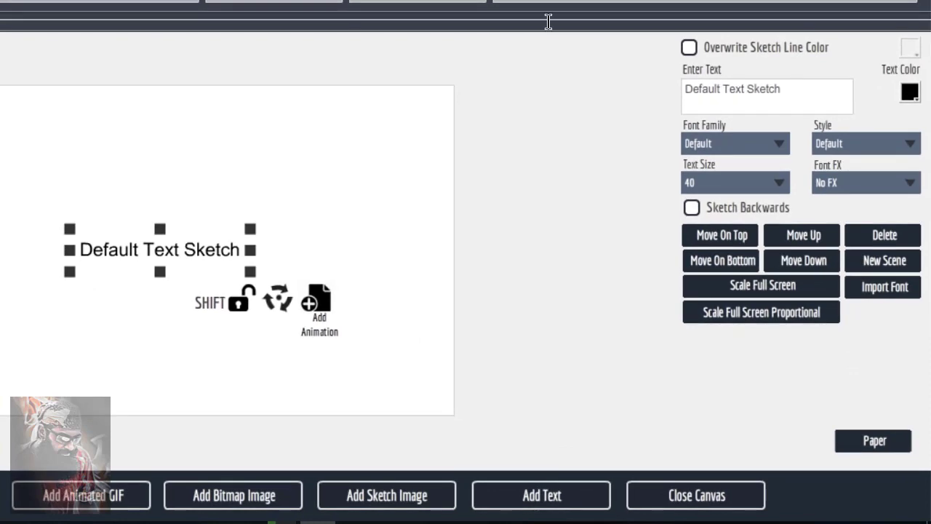
key(ctrl+a)
key(ctrl+v)
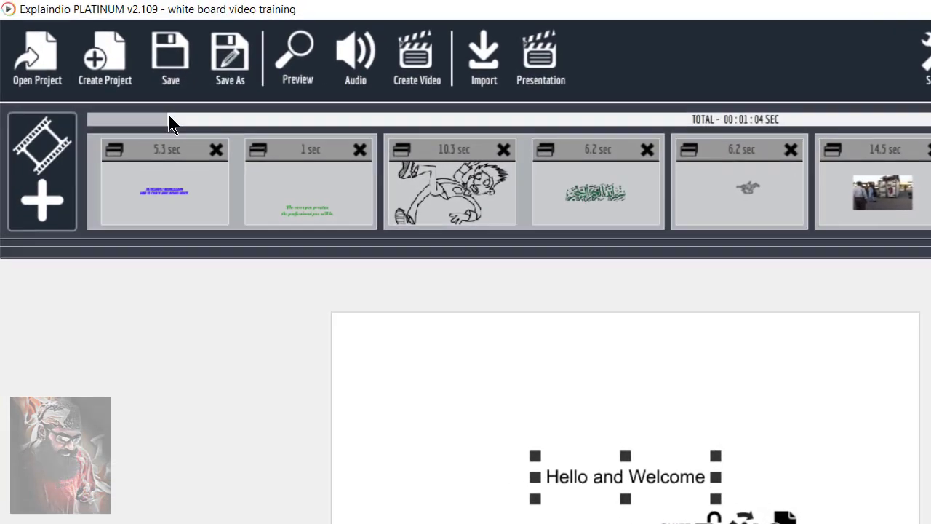
Step: Style the new title like the first scene's title, in Allerta Stencil at size 45, and enlarge it across the top of the canvas
drag(169, 116, 73, 121)
click(120, 159)
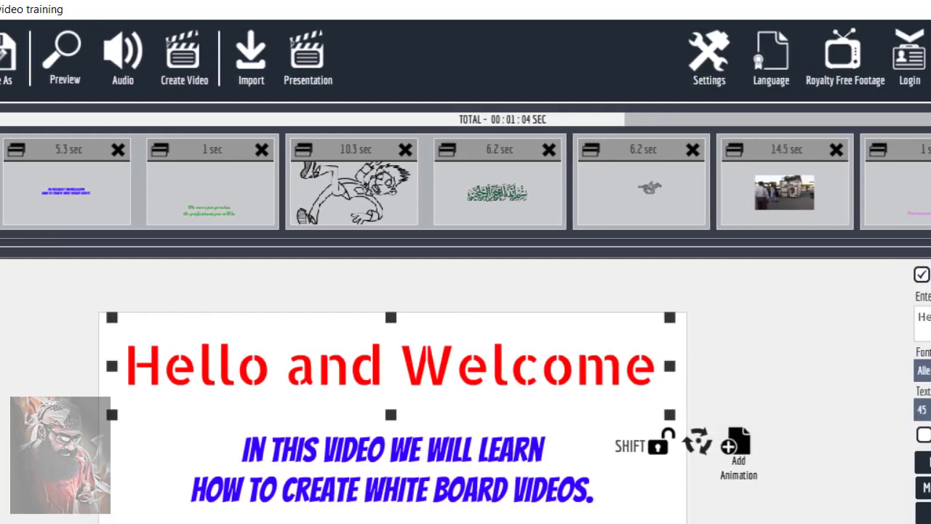
scroll(393, 122, right, 1)
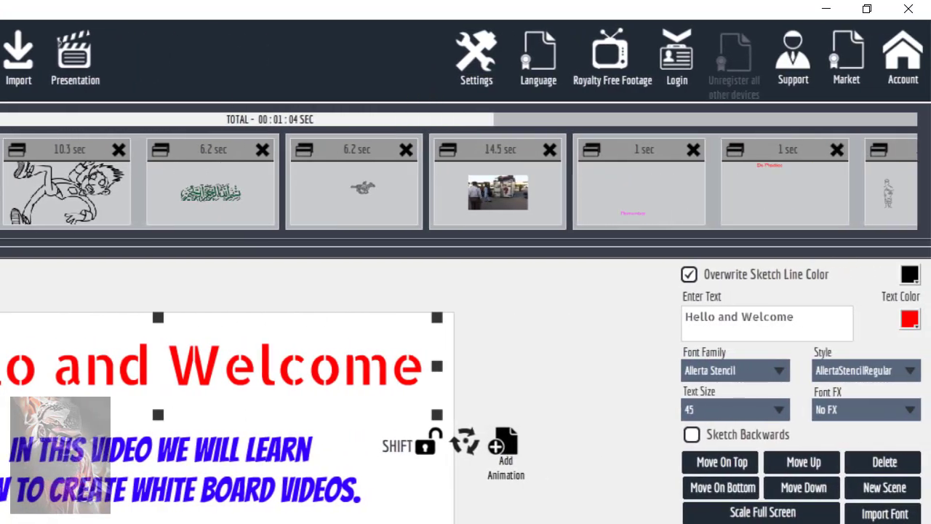
scroll(898, 133, right, 3)
scroll(826, 129, right, 1)
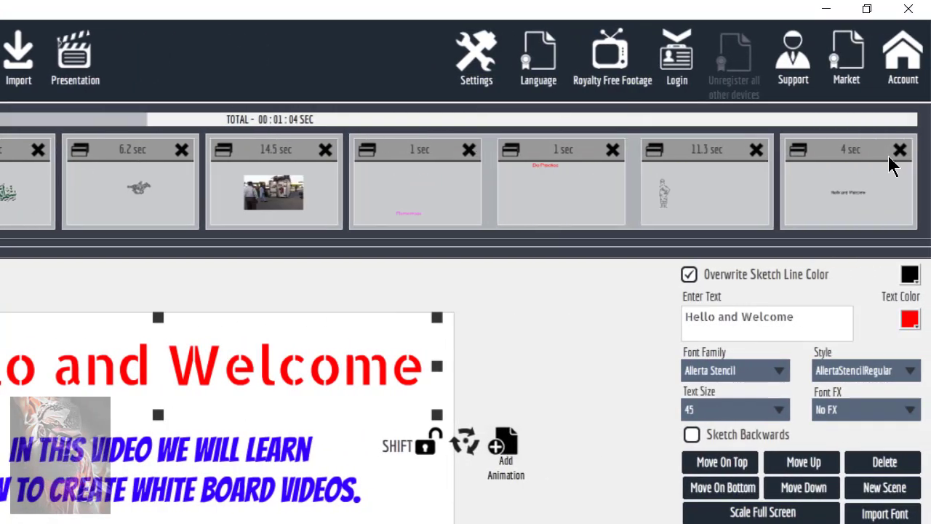
click(811, 193)
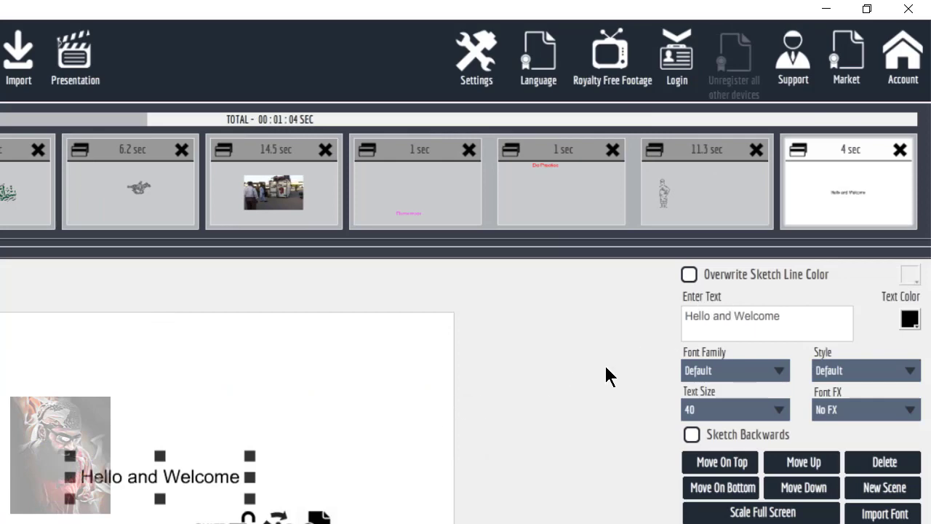
click(778, 372)
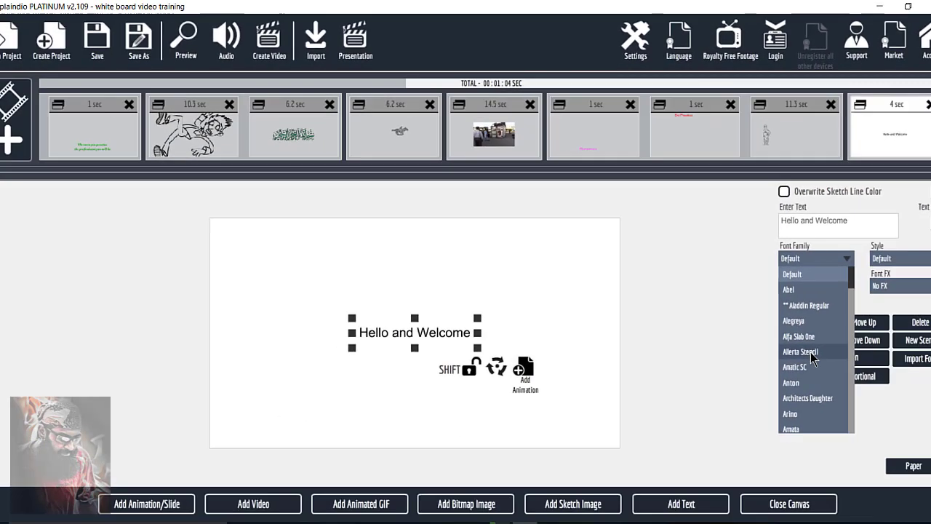
click(780, 408)
click(820, 331)
scroll(810, 353, down, 5)
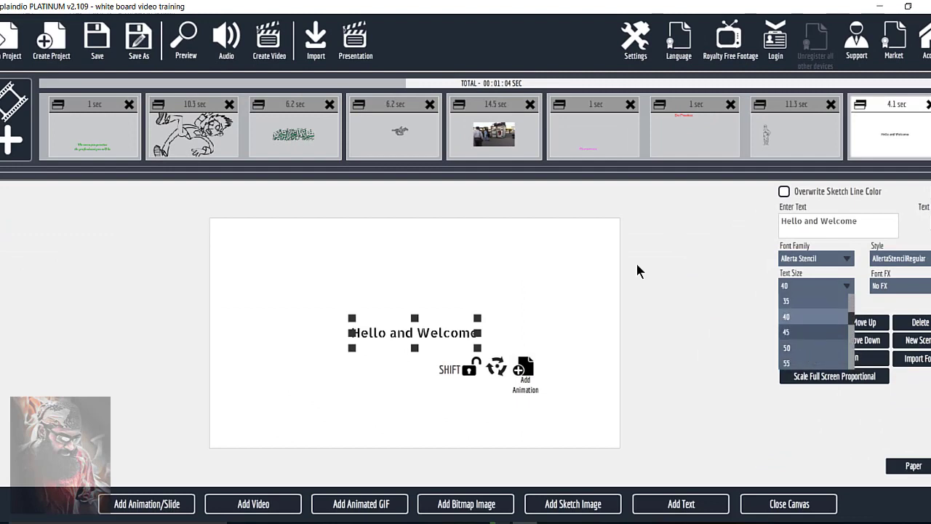
click(802, 333)
drag(457, 335, 449, 262)
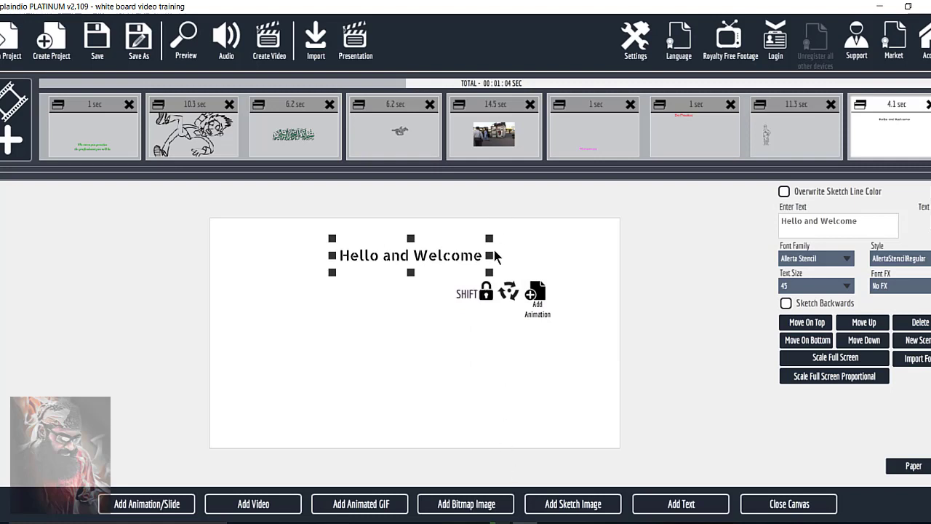
drag(492, 256, 582, 266)
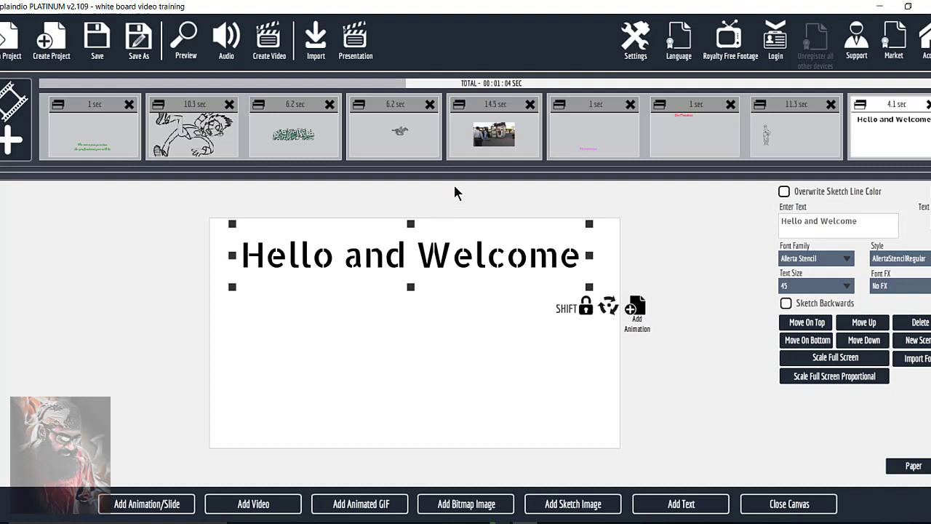
Step: Copy the two-line text about creating white board videos from the second scene
scroll(410, 87, up, 3)
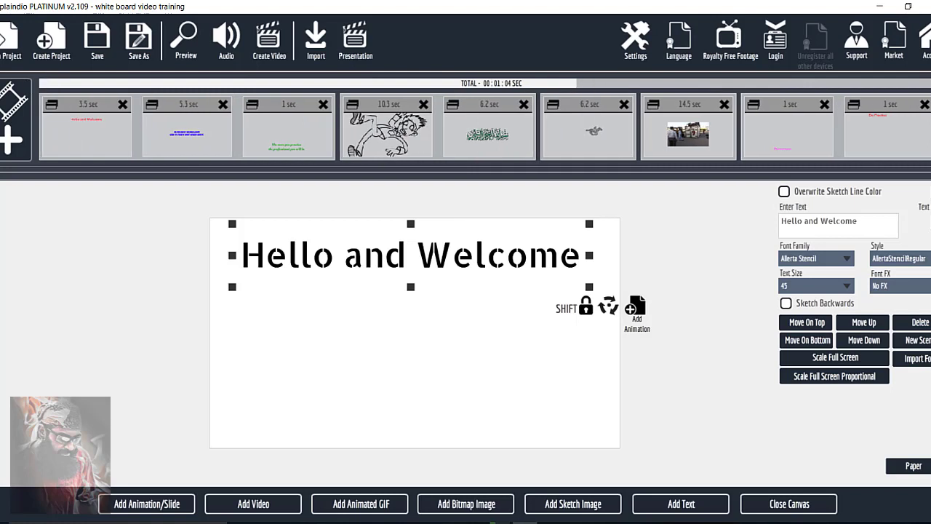
click(188, 148)
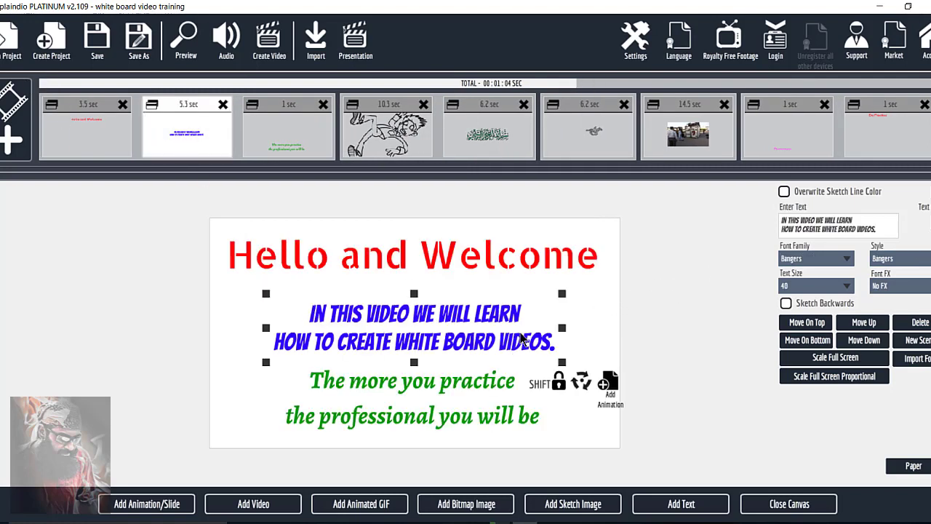
drag(848, 236, 766, 213)
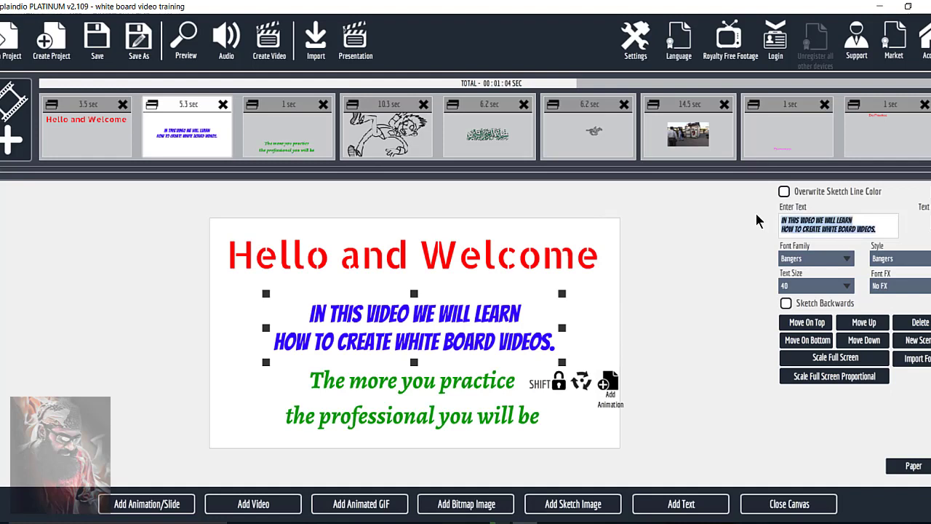
Step: Add a second text element to the new canvas reading "In this Video we will learn / How to create white board videos." on two lines
scroll(844, 99, down, 4)
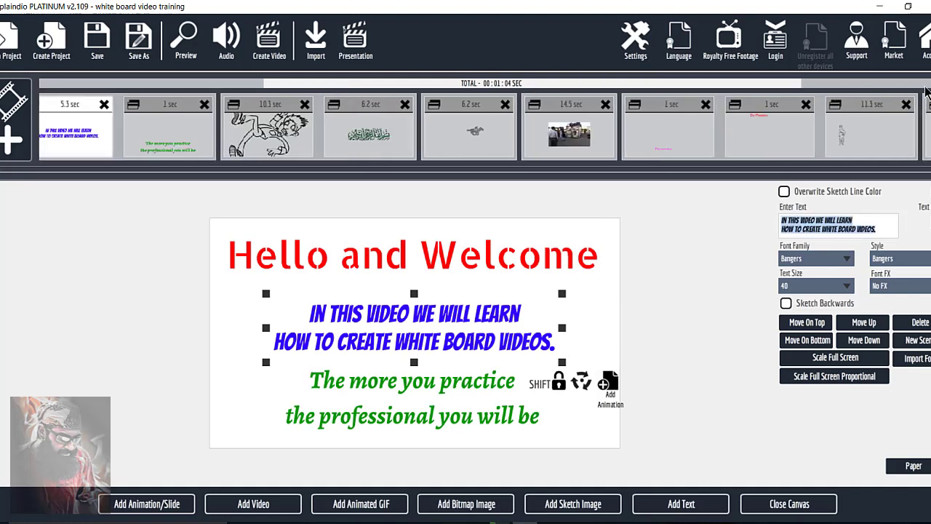
scroll(843, 99, down, 1)
click(891, 127)
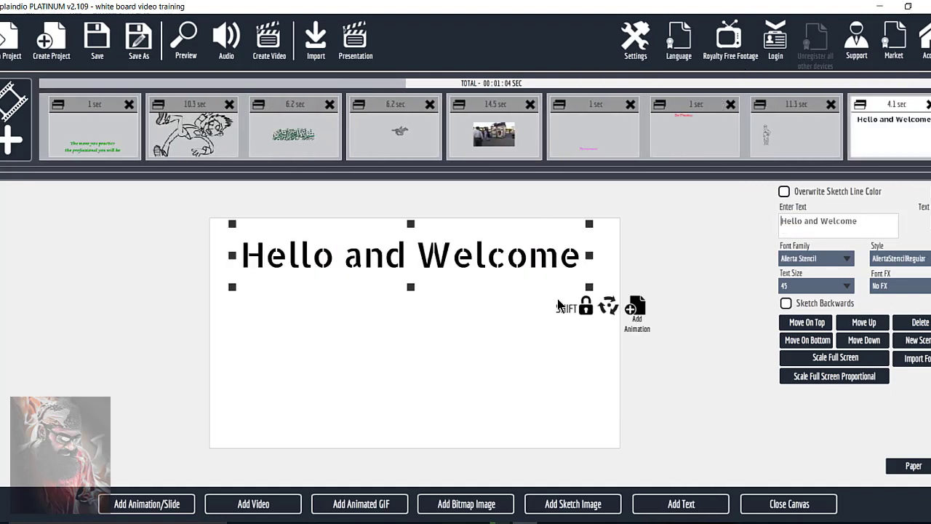
click(665, 504)
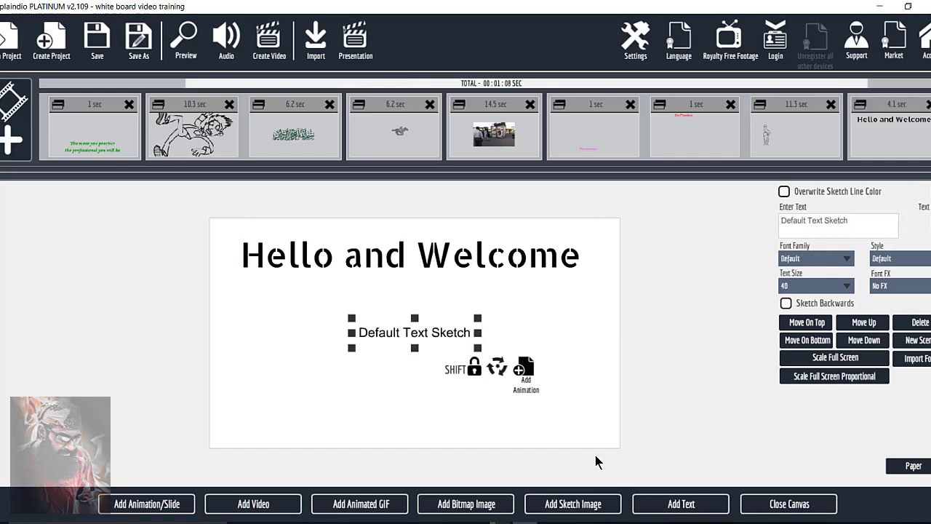
drag(850, 222, 733, 213)
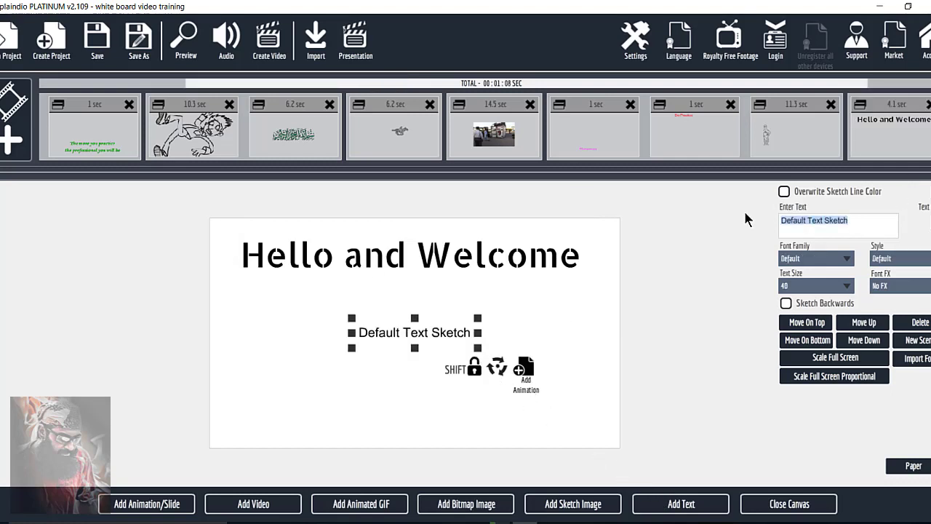
text(In this Video we will learn How to create white board videos.)
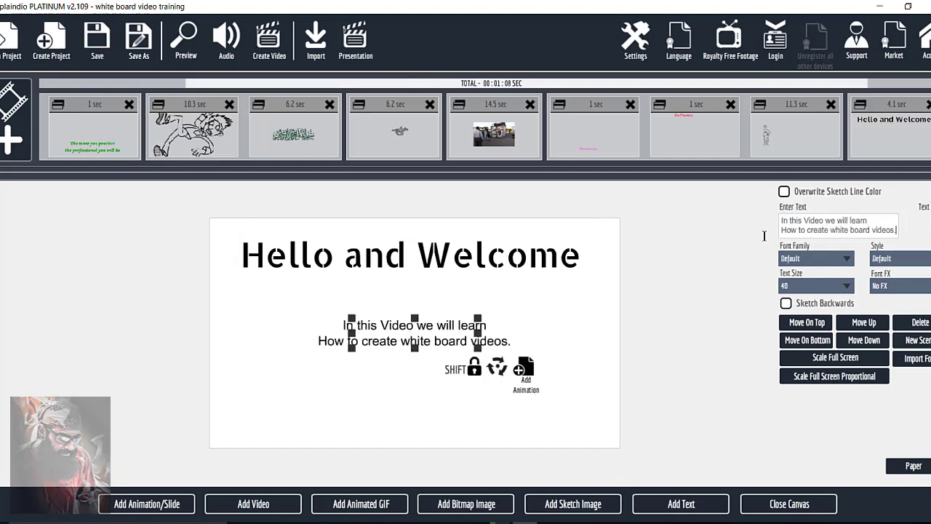
Step: Set the two-line text's font to Bangers and enlarge it to nearly the canvas width below the title
click(846, 260)
scroll(822, 338, down, 3)
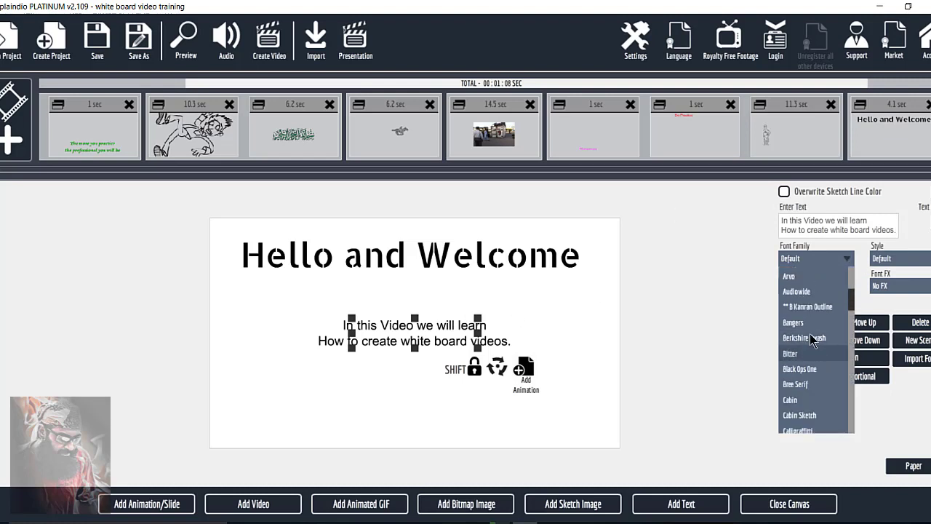
click(808, 333)
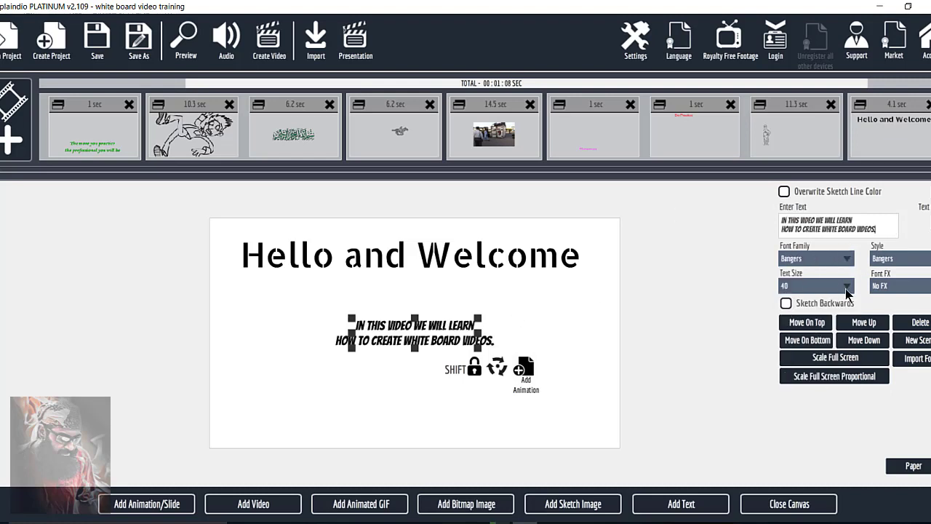
text(.)
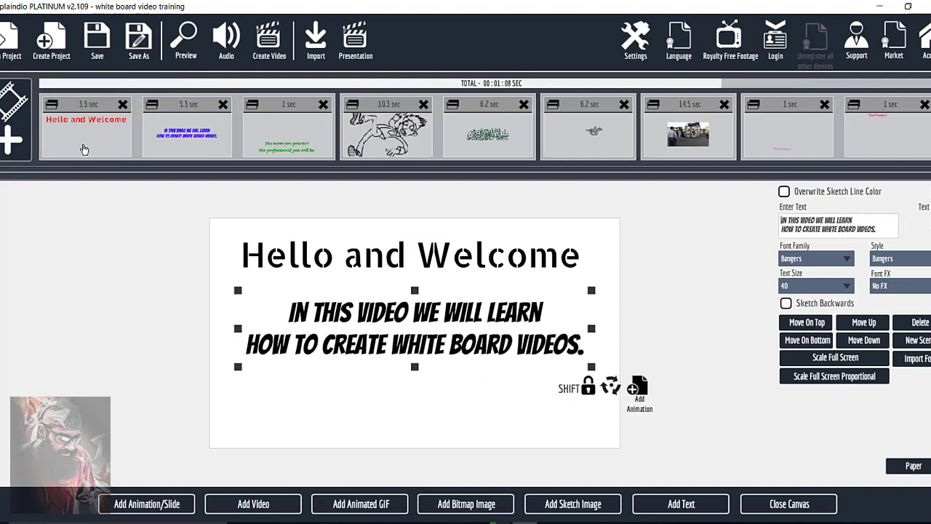
Step: Copy the two-line text "The more you practice / the professional you will be" from the original third scene, starting after its first letter
click(62, 120)
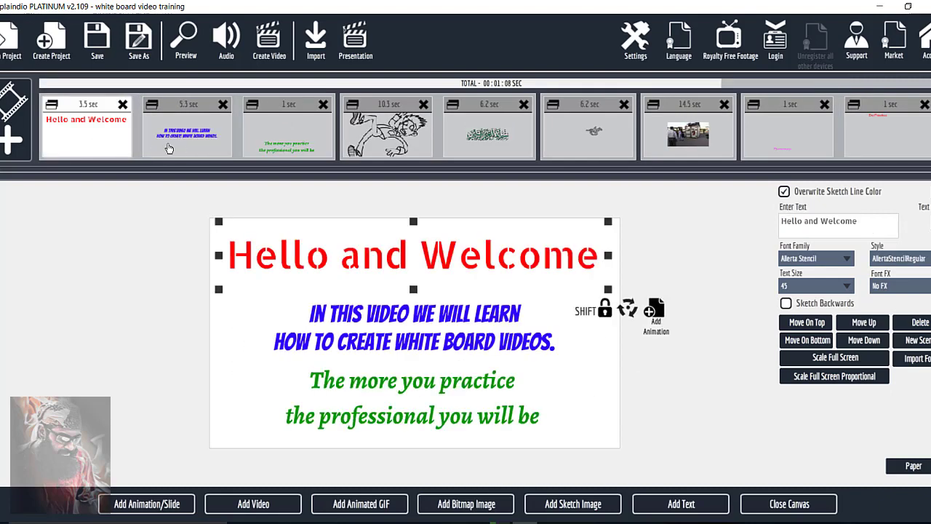
click(483, 401)
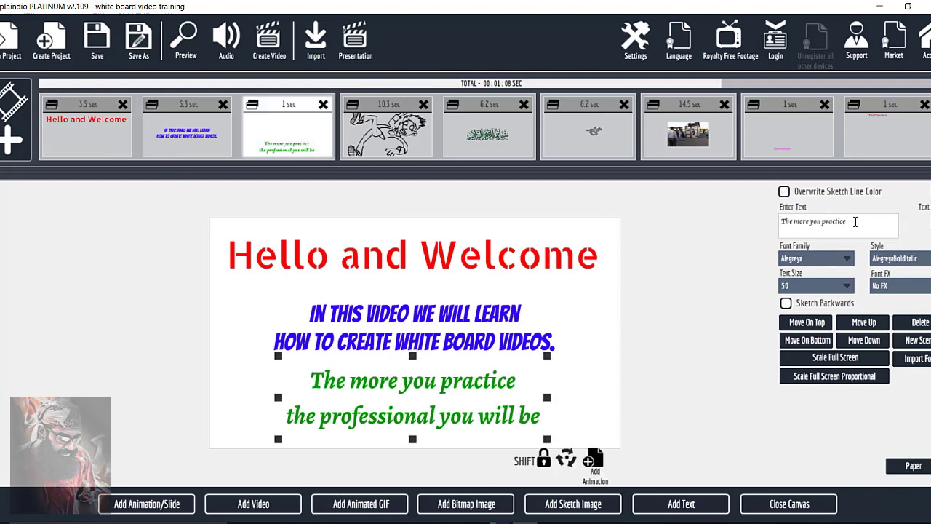
drag(784, 224, 832, 246)
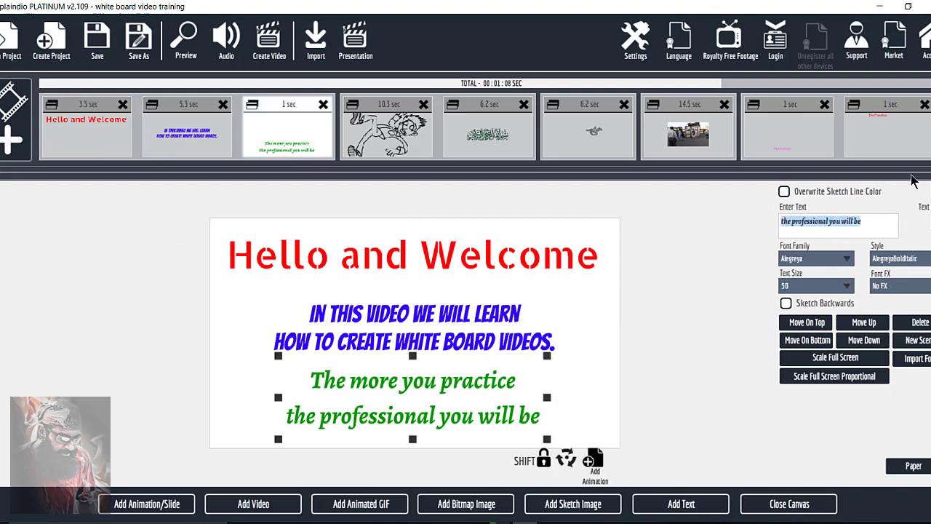
Step: Add a third text element to the new canvas reading "he more you practice / the professional you will be" on two lines
click(896, 83)
key(Delete)
click(654, 502)
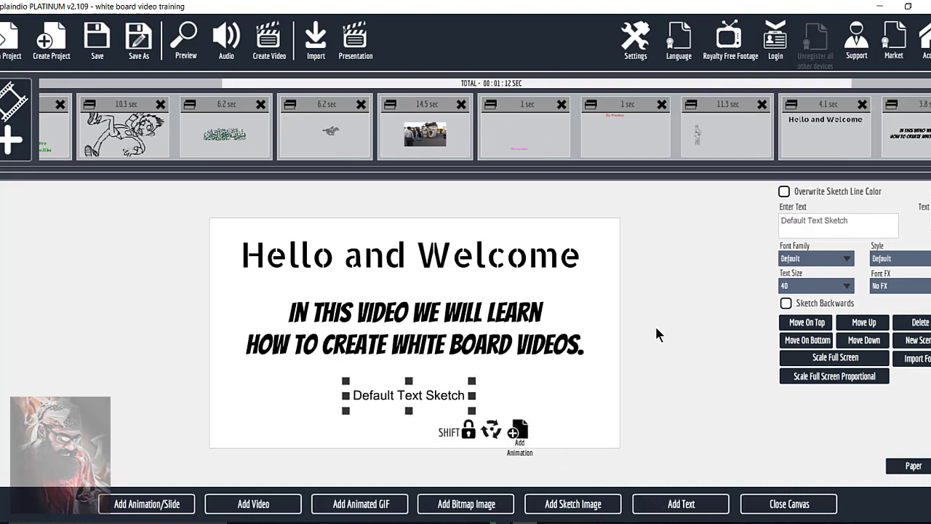
key(ctrl+v)
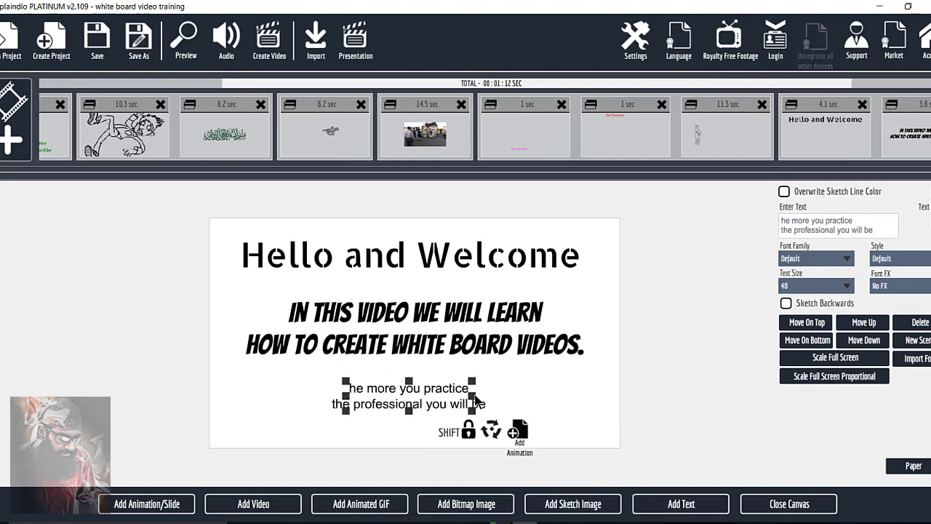
Step: Set the third text's font to Cuprum with the CuprumBoldItalic style, and close the canvas
click(845, 266)
drag(853, 282, 855, 341)
click(823, 341)
click(900, 258)
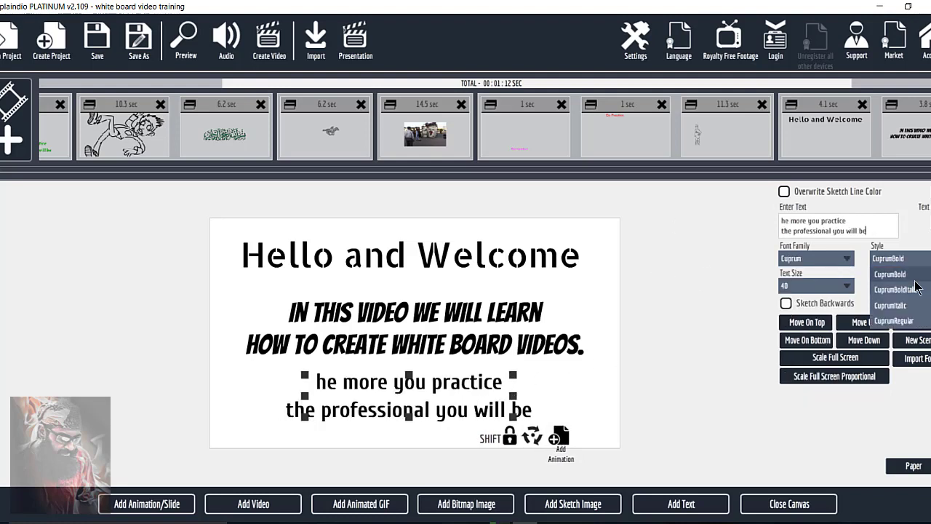
click(900, 284)
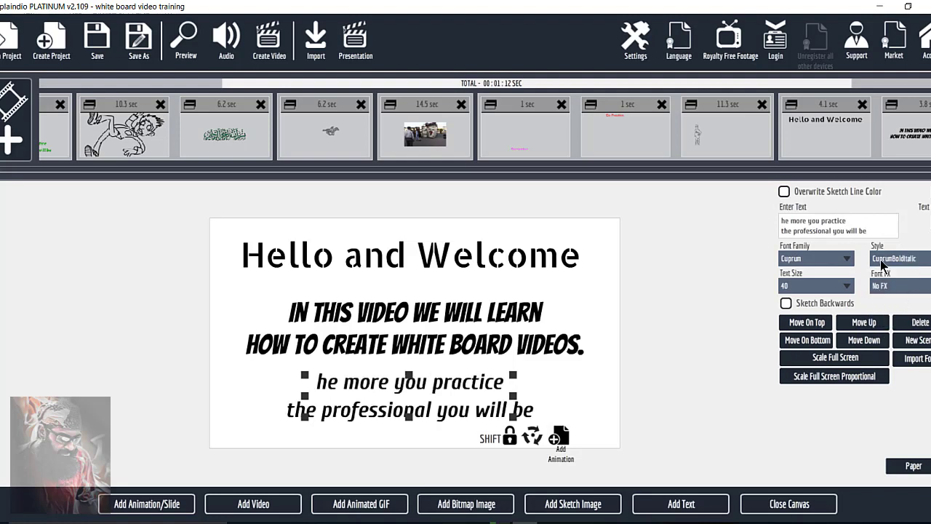
click(482, 411)
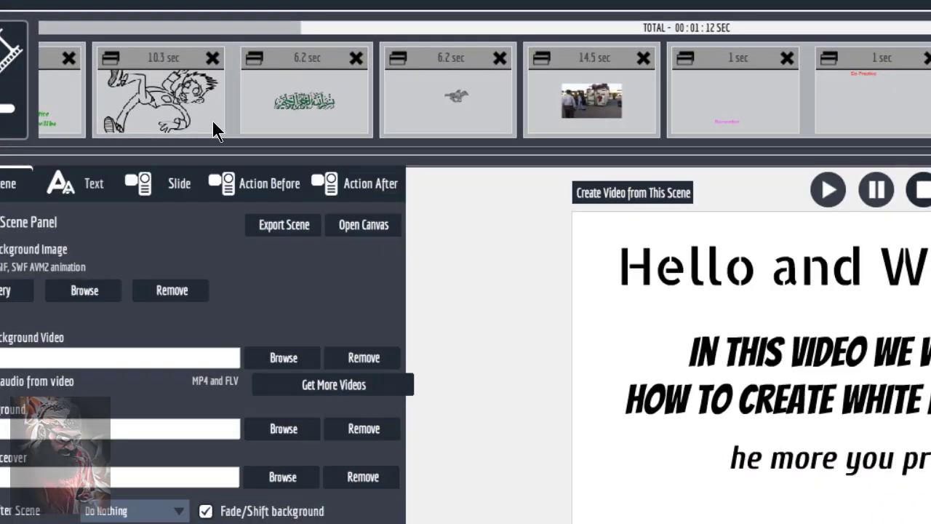
Step: View the original red title scene for comparison and select the new black "Hello and Welcome" scene
drag(117, 28, 44, 28)
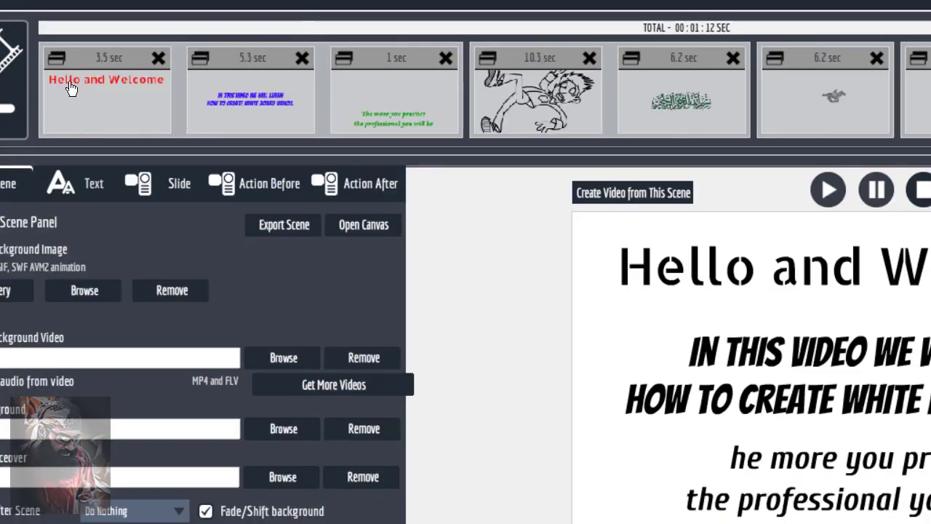
click(73, 86)
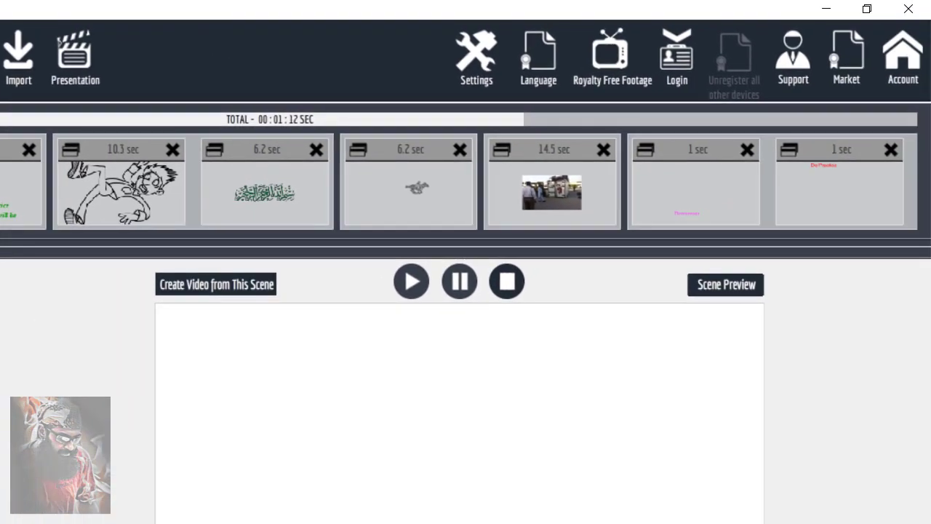
scroll(517, 123, down, 5)
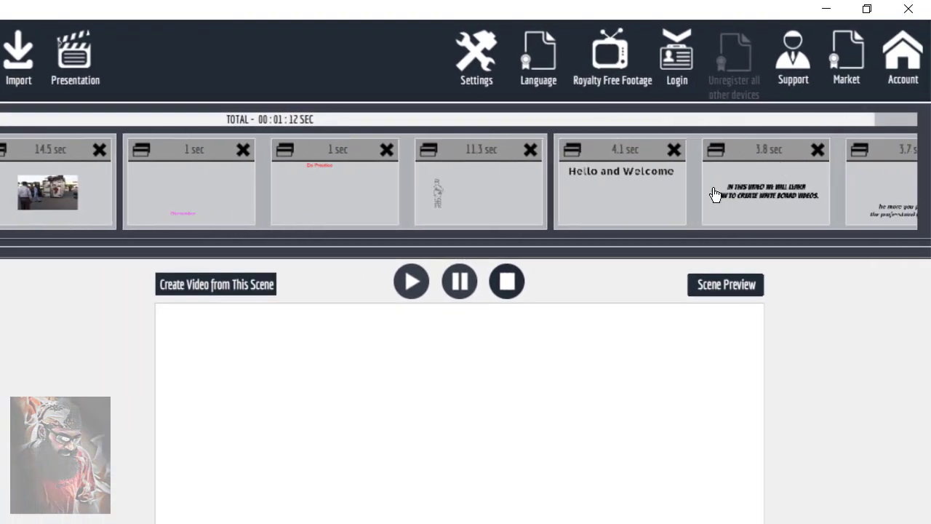
click(679, 194)
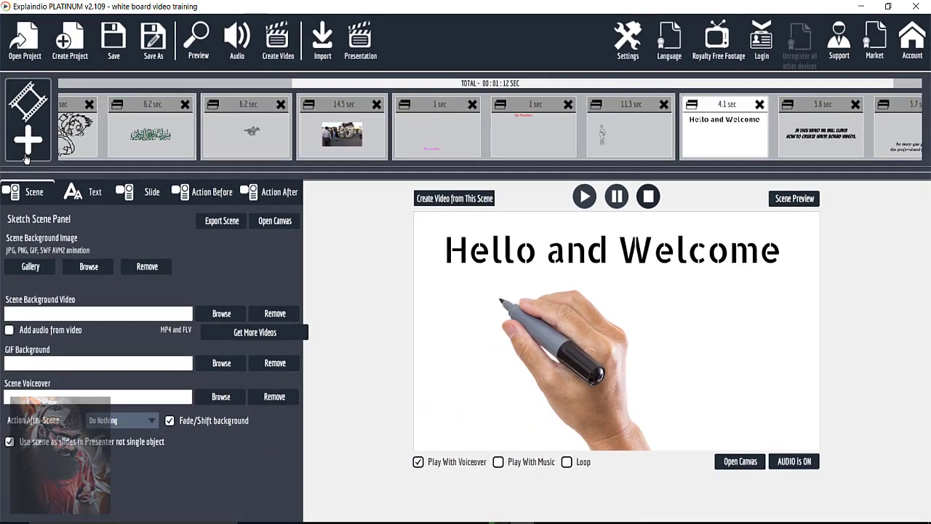
Step: Try red as the new title's text color and return it to black
click(87, 199)
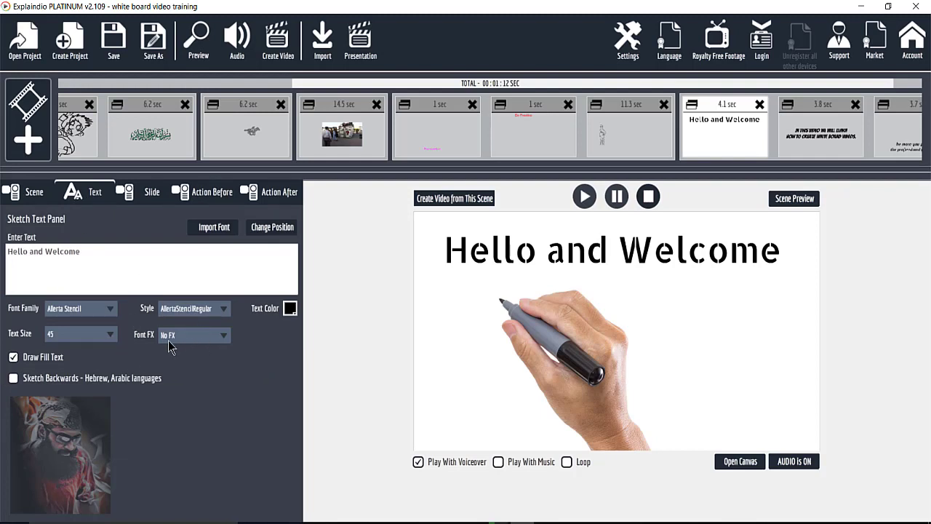
click(292, 311)
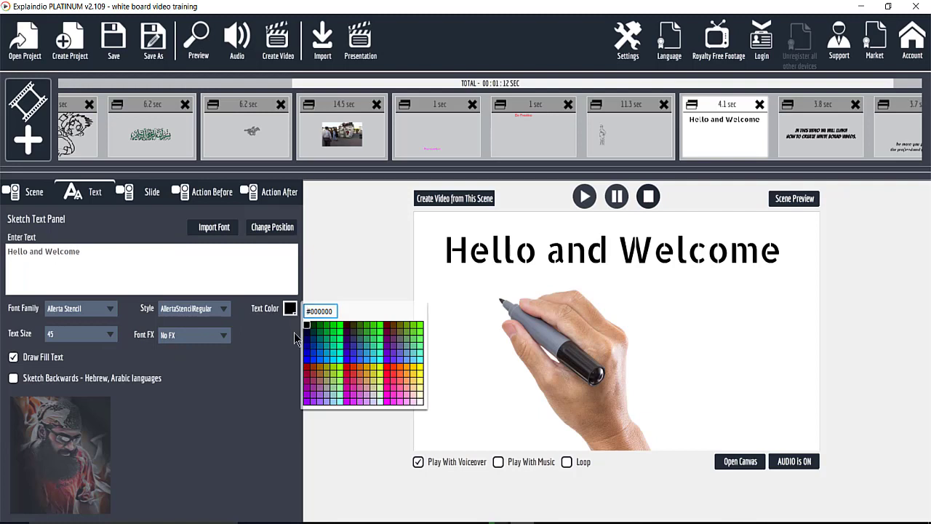
click(388, 372)
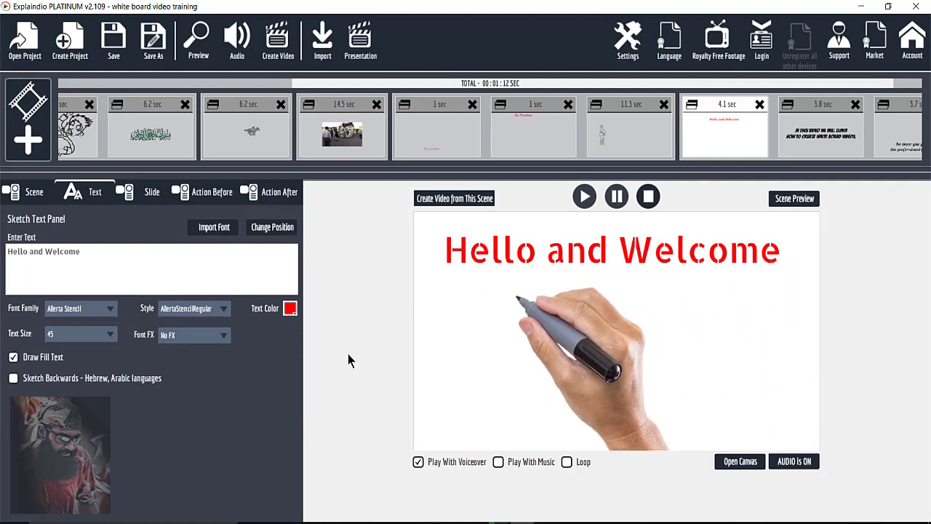
click(290, 309)
click(306, 328)
click(244, 258)
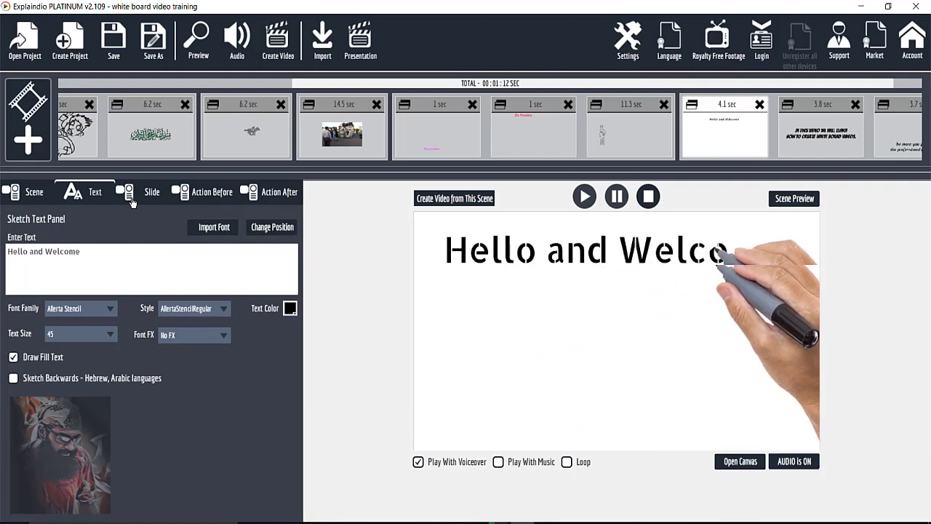
Step: Set the title's drawing hand to the one holding an orange pencil from the pen gallery
click(152, 188)
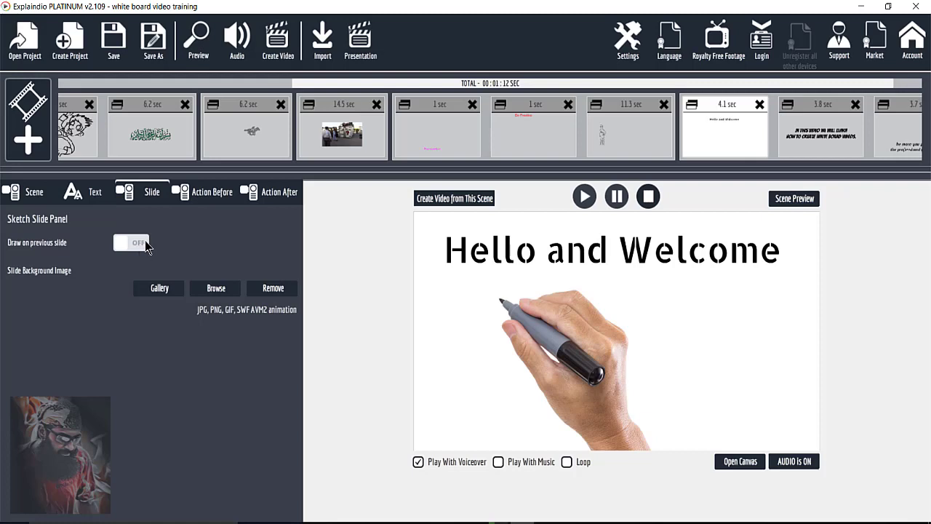
click(211, 194)
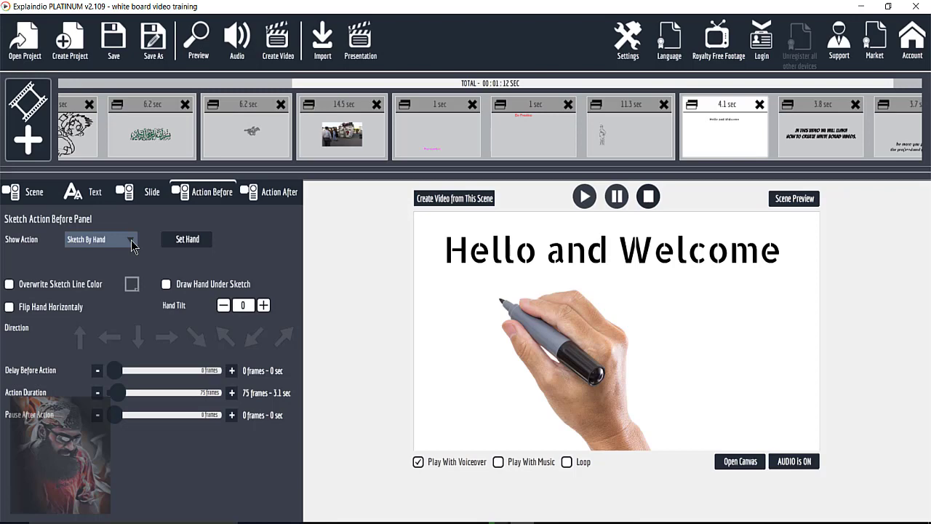
click(191, 242)
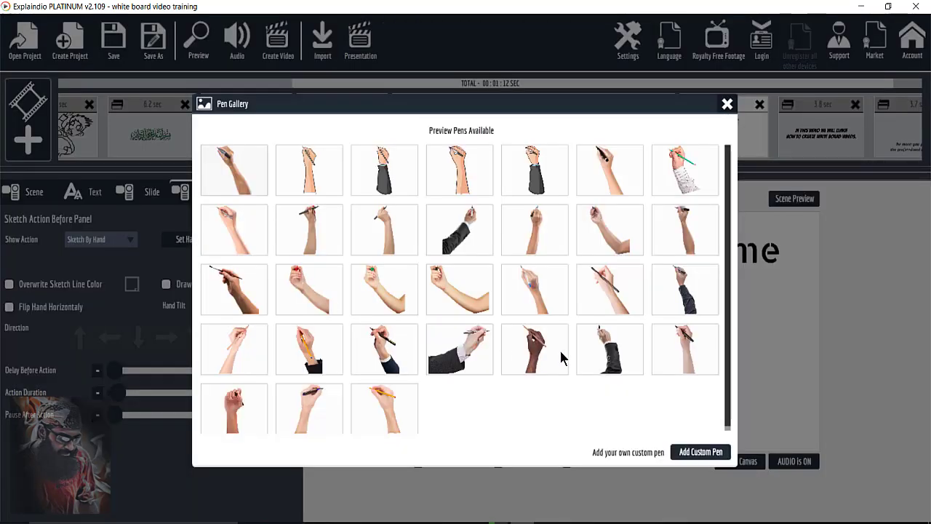
click(384, 405)
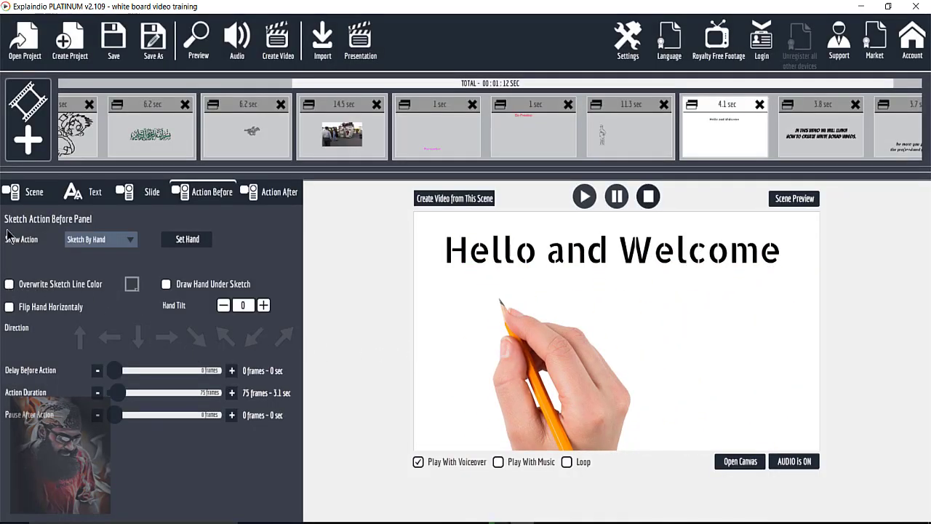
Step: Enable Overwrite Sketch Line Color for the new title and choose red as the overwrite color
click(8, 285)
click(131, 285)
click(232, 347)
Step: Set the new title's text color to red
click(87, 198)
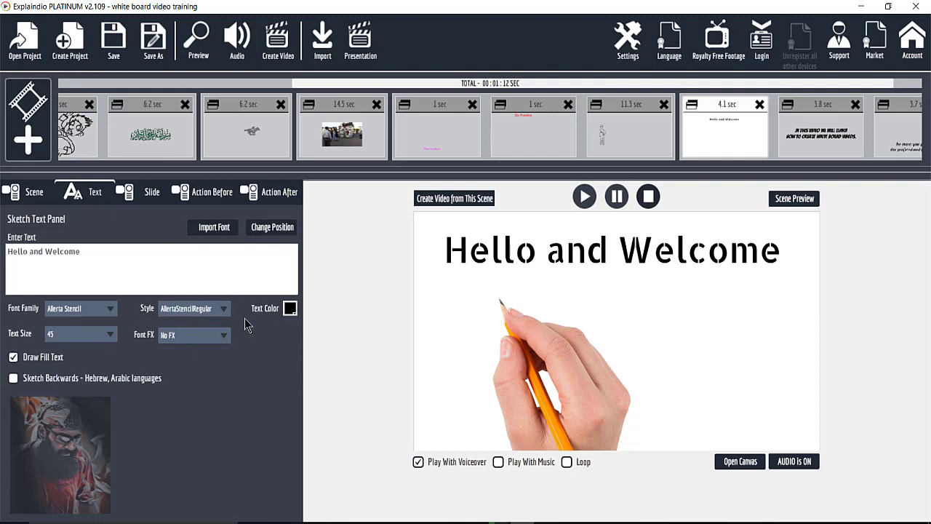
click(290, 308)
click(392, 368)
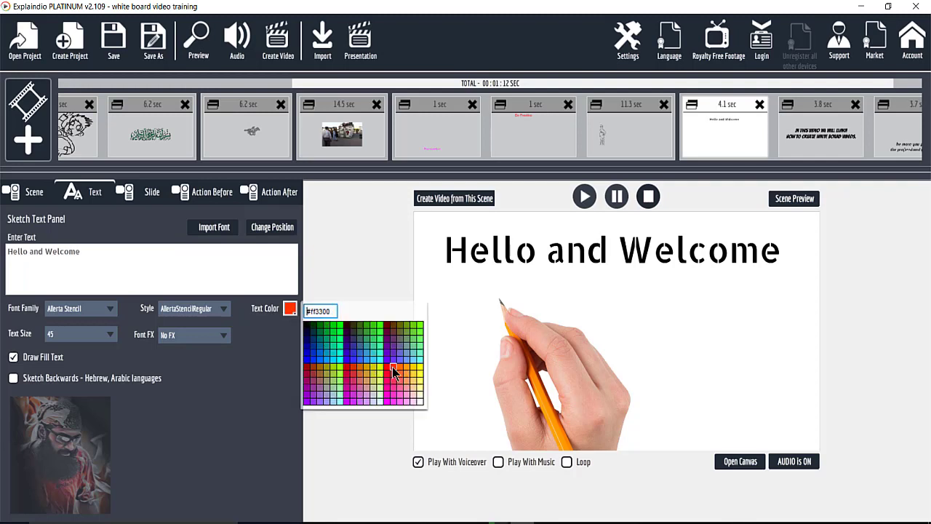
Step: Set the sketch line overwrite color of the new title to black and check its red text color
click(217, 191)
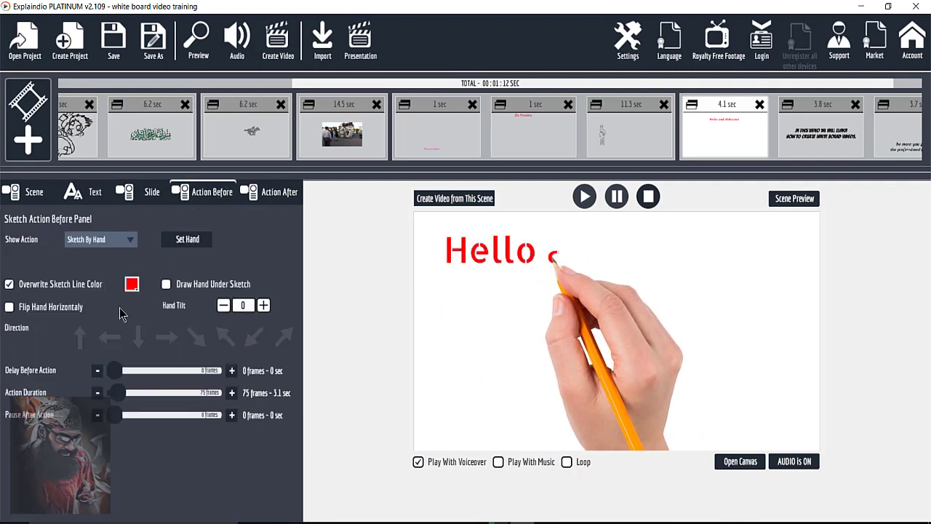
click(133, 285)
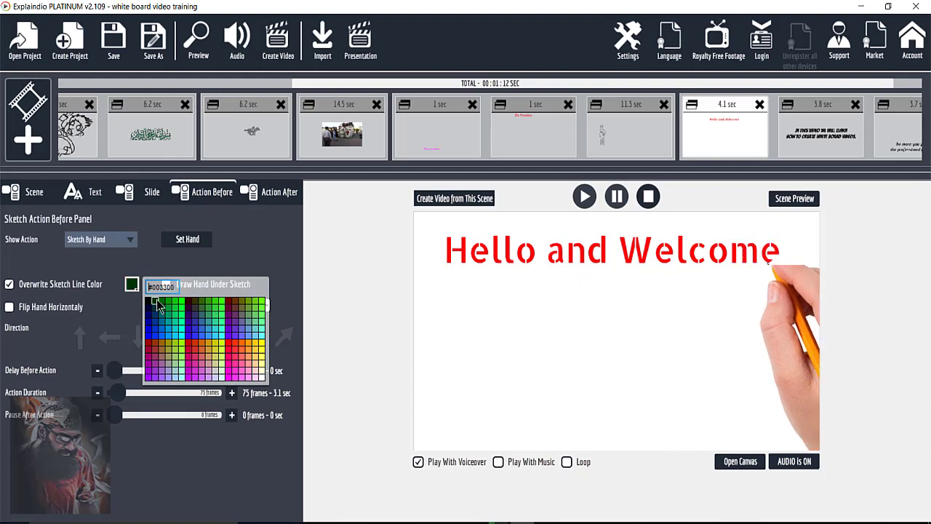
click(122, 245)
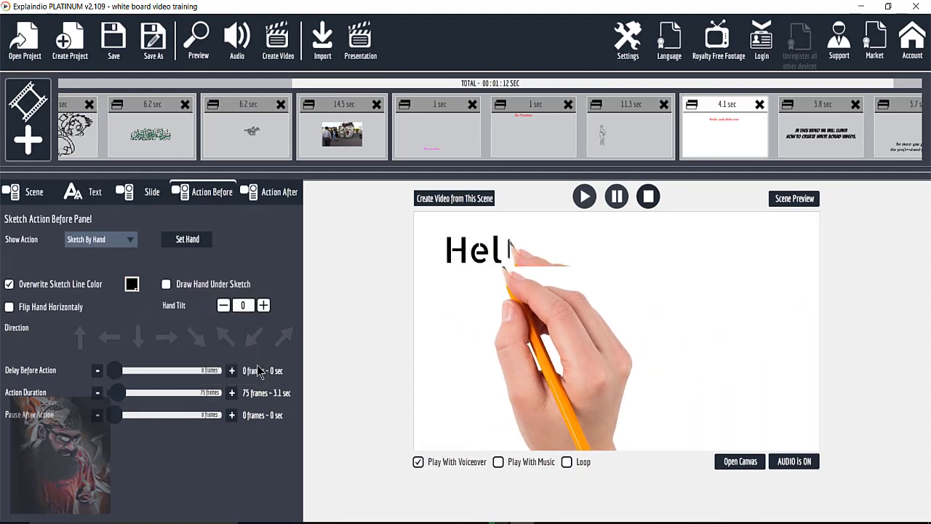
click(103, 195)
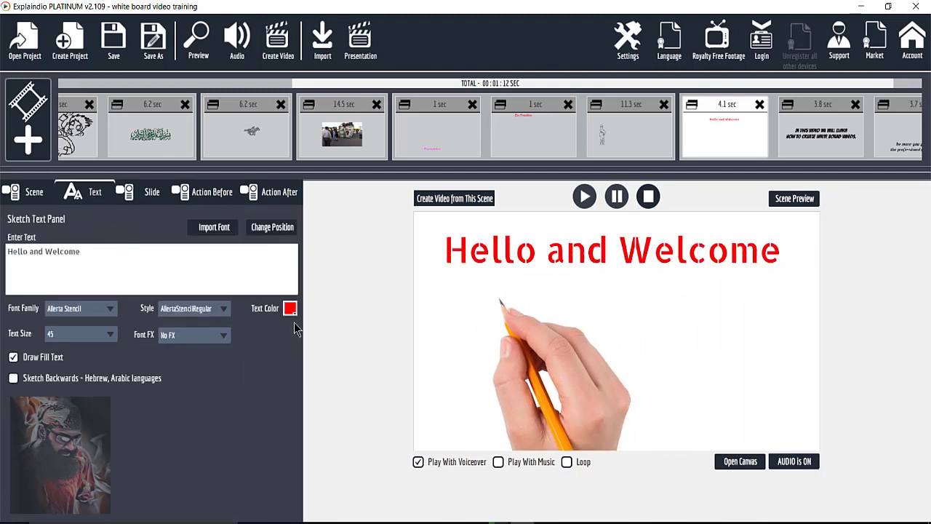
Step: Look at the original title scene and return to the new scenes at the end of the timeline
click(89, 86)
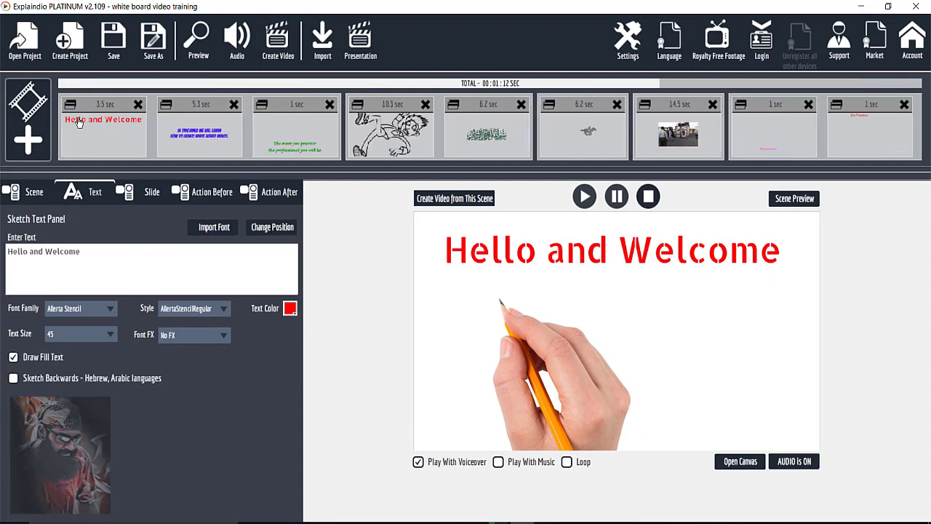
click(78, 122)
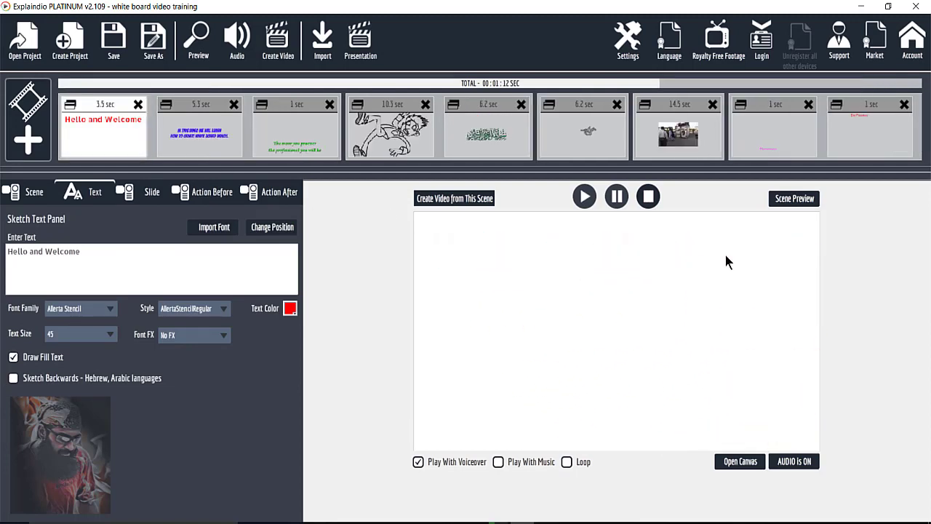
click(839, 84)
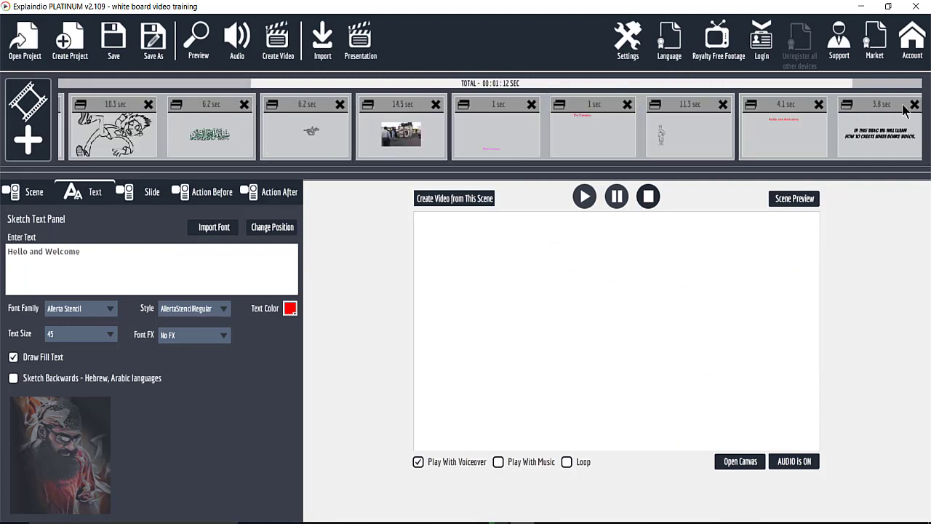
click(858, 145)
Step: Set the sketch action duration of the new red title scene to 24 frames (1 sec)
click(809, 142)
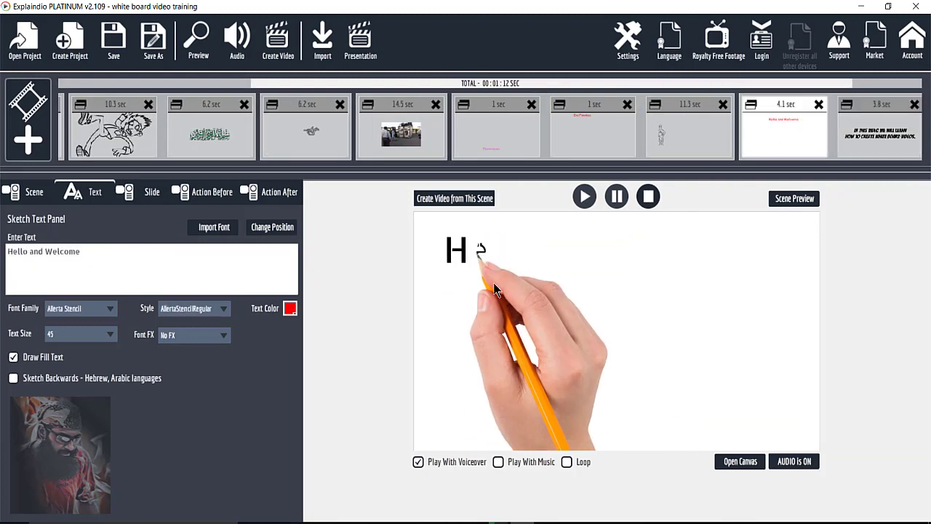
click(207, 195)
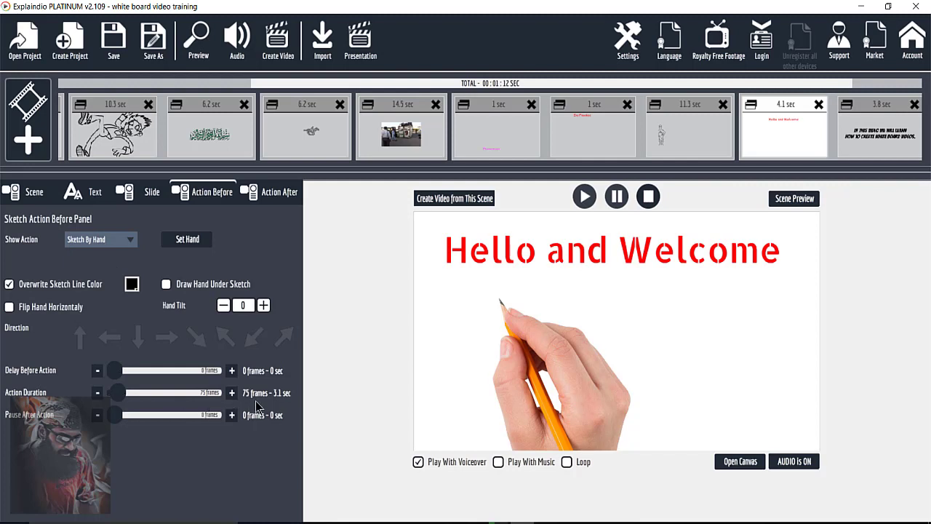
drag(124, 398, 118, 396)
Step: Set the hide action of the new "In this video we will learn" scene to Fade Out
drag(104, 88, 105, 116)
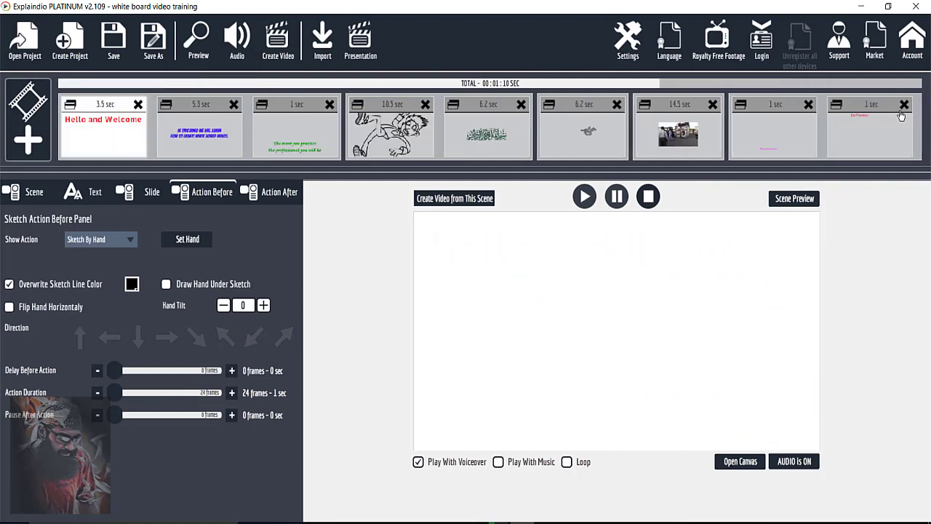
click(899, 83)
click(870, 118)
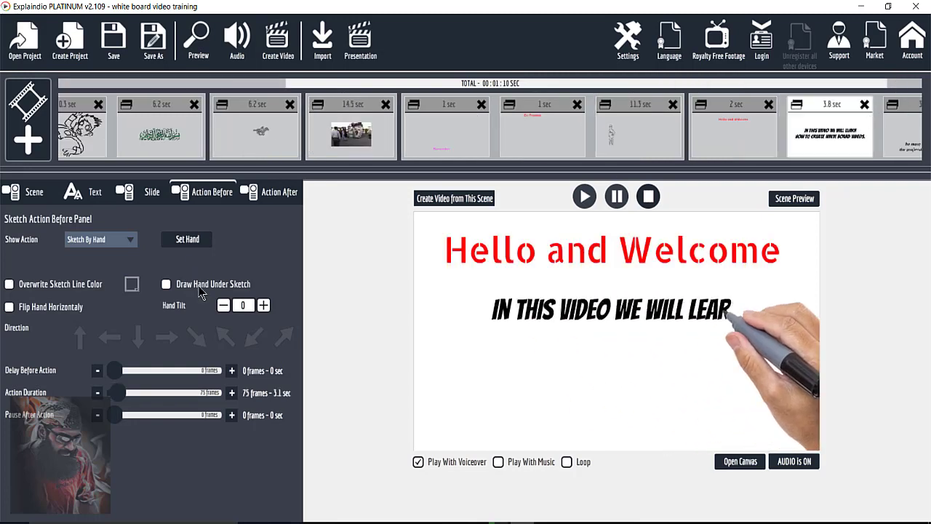
click(271, 192)
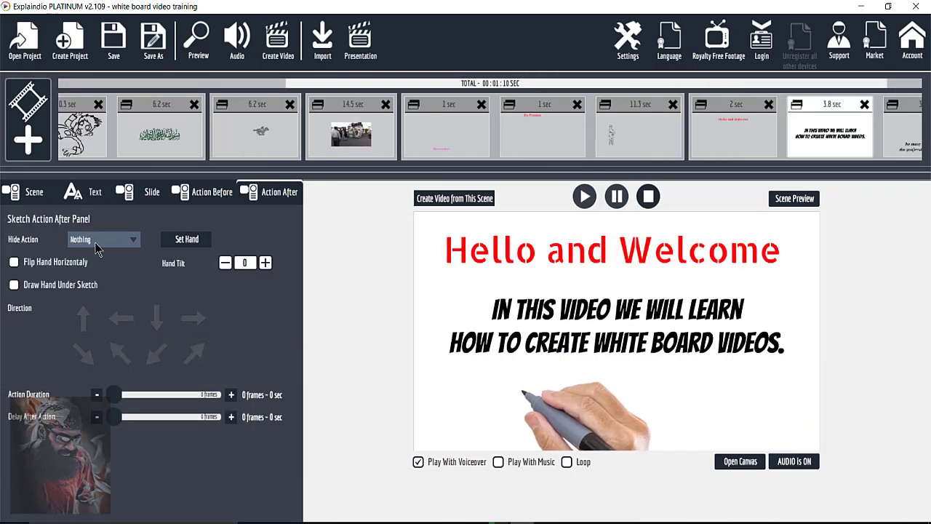
click(134, 241)
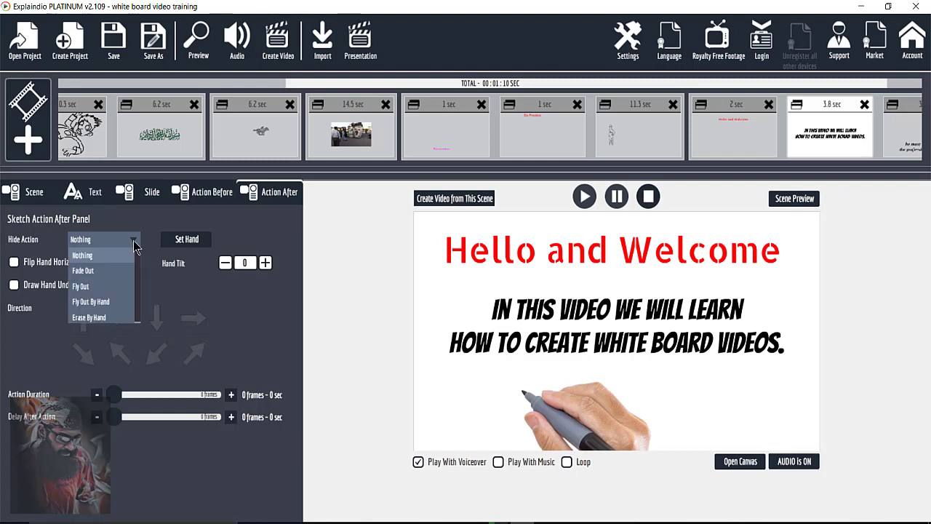
click(114, 276)
Step: Set the new "Hello and Welcome" scene's hide action to Fade Out with an action duration of 28 frames (1.2 sec)
click(134, 239)
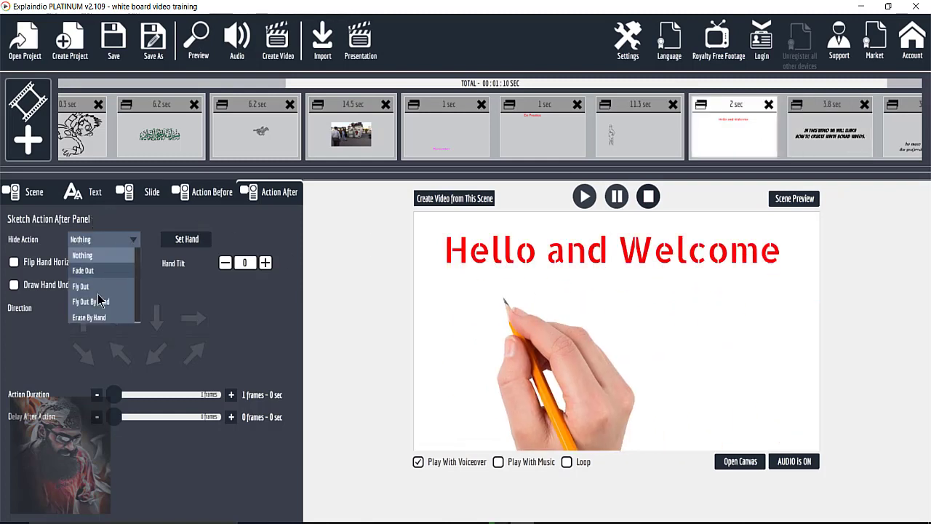
click(104, 268)
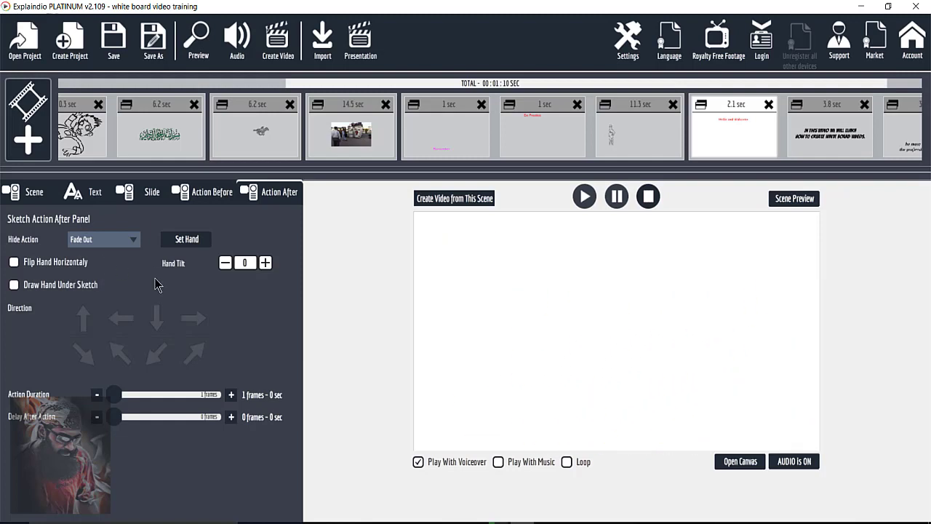
drag(118, 399, 125, 400)
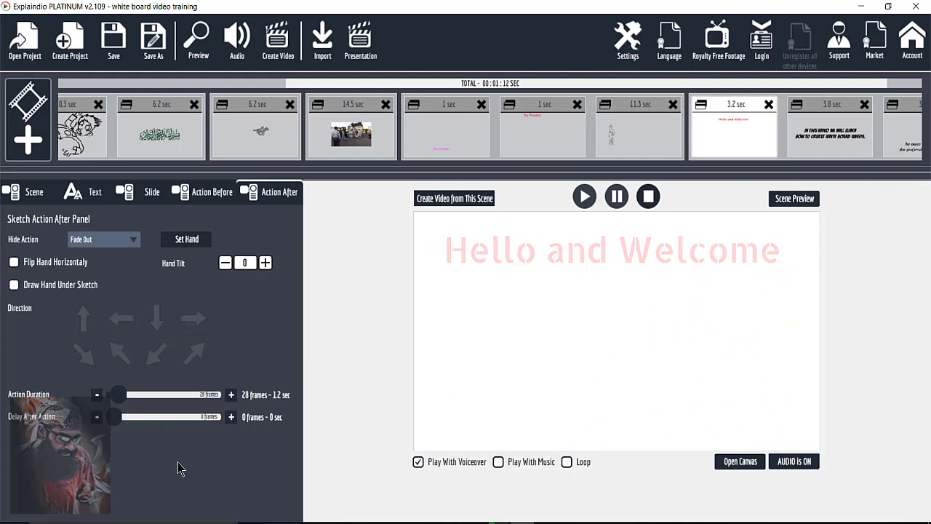
Step: Check the original "In this video we will learn" scene and set the text color of its new counterpart to blue
click(95, 83)
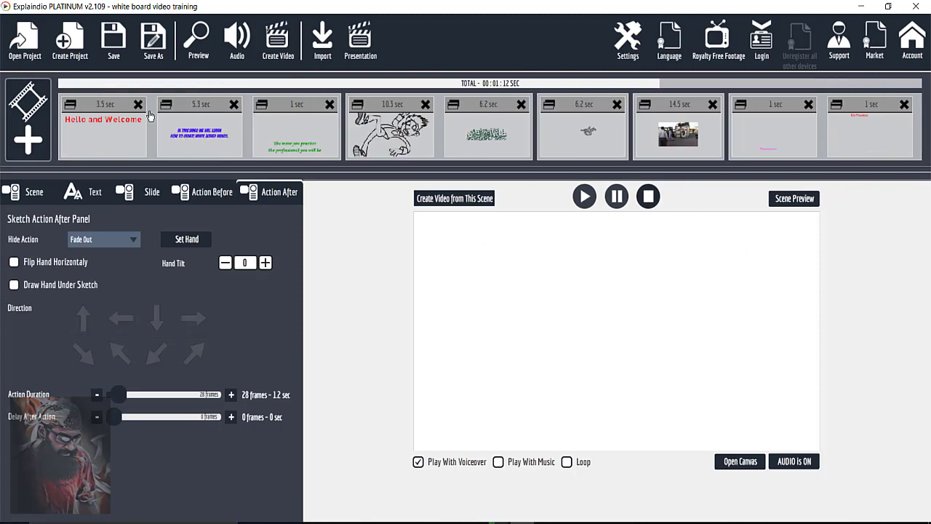
click(159, 118)
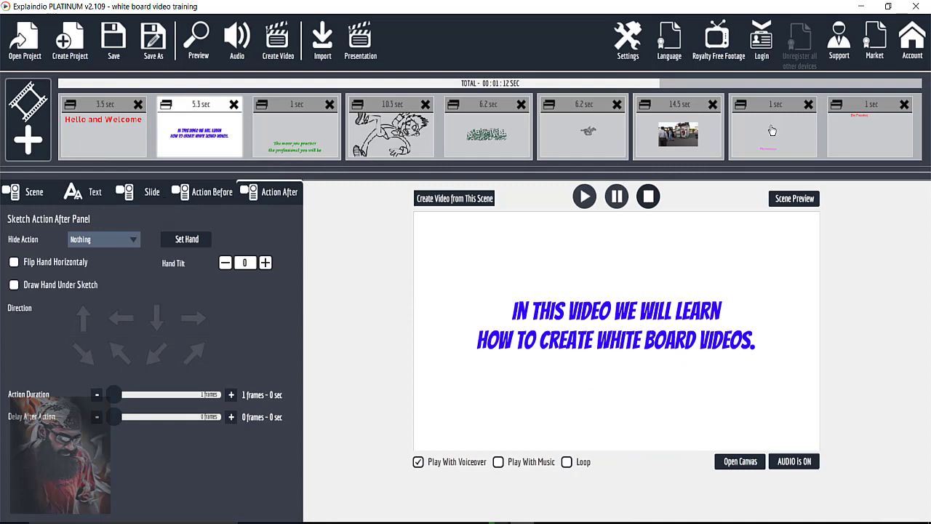
click(869, 85)
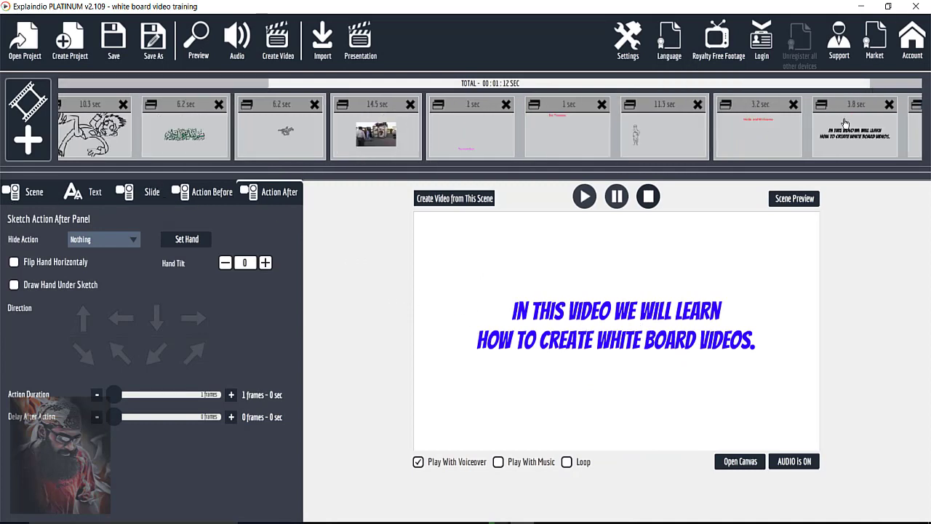
click(843, 118)
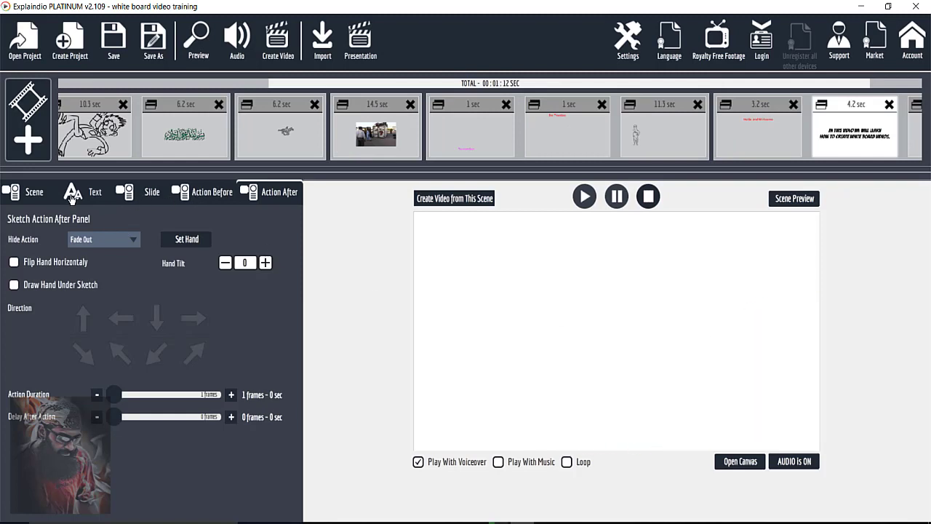
click(45, 193)
click(85, 192)
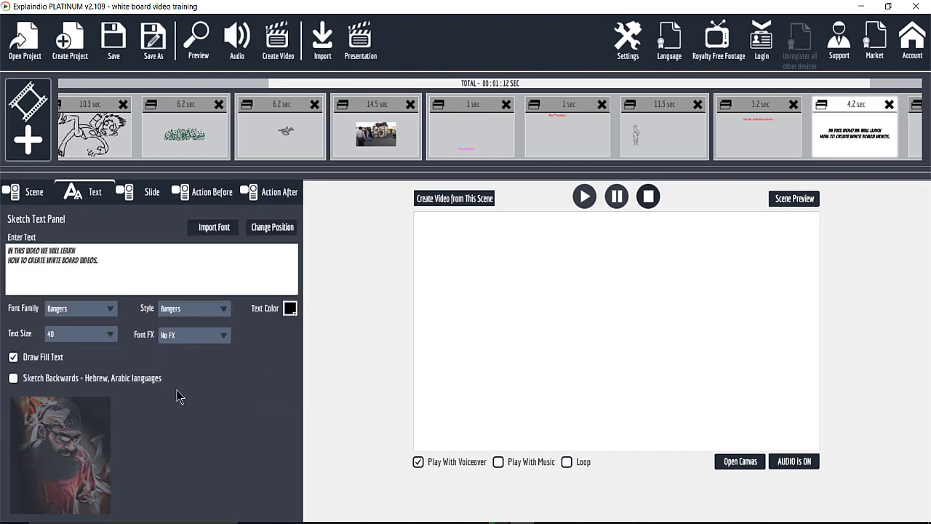
click(291, 310)
click(307, 360)
click(347, 361)
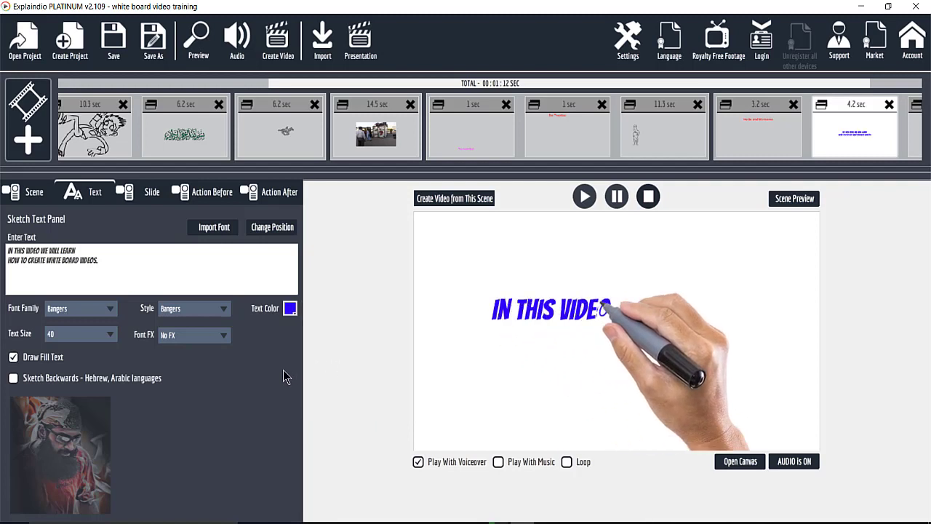
Step: Set the blue text scene's show action to Fly In By Hand and choose a light-skinned drag hand with a raised index finger
click(213, 193)
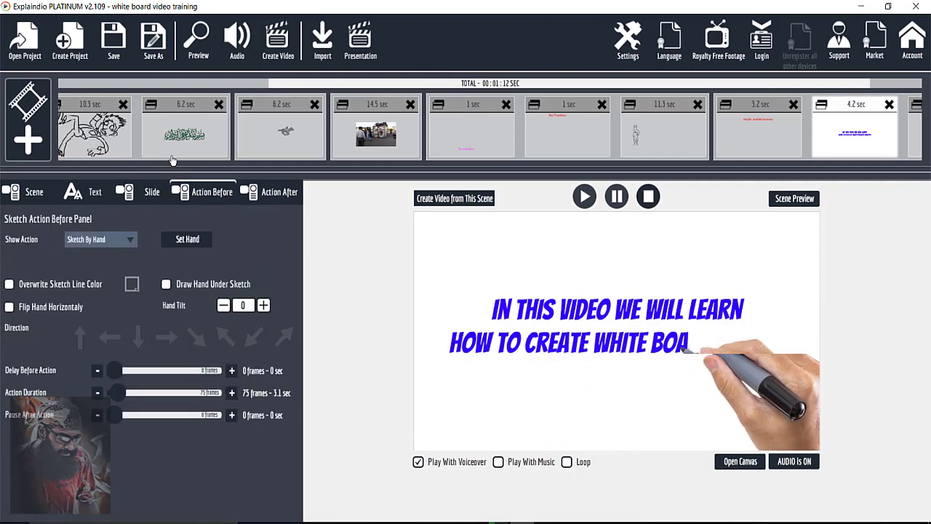
click(125, 239)
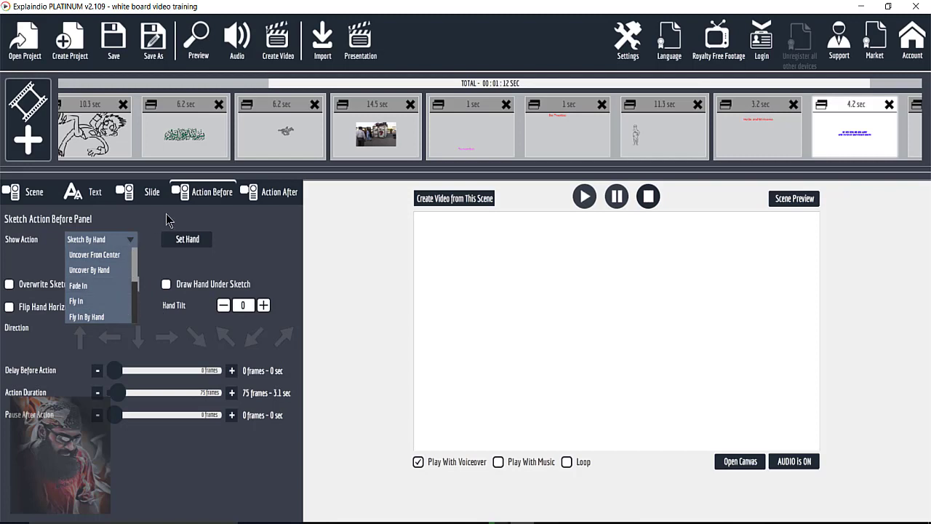
click(102, 317)
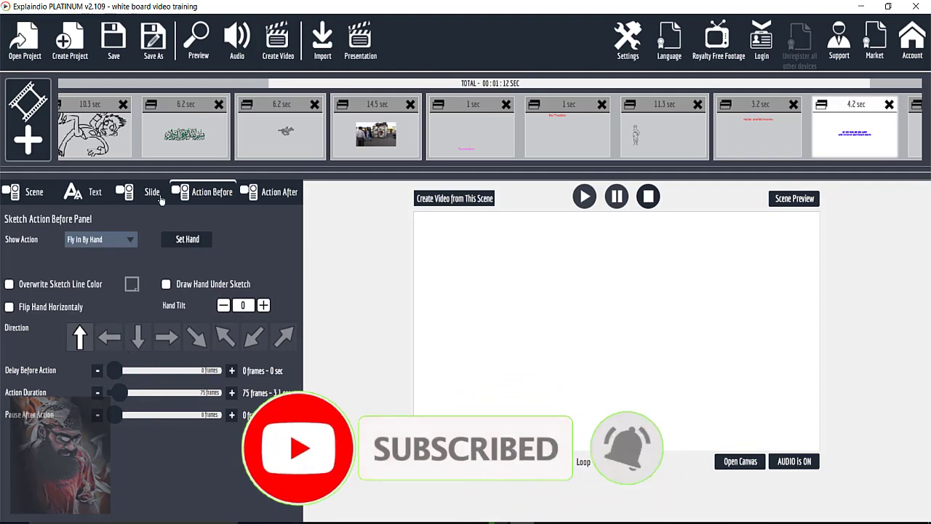
click(187, 240)
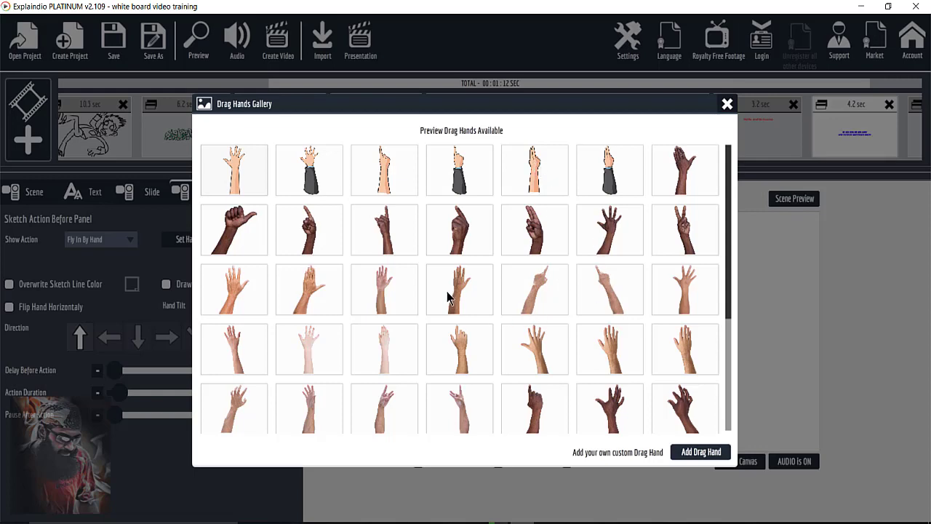
click(460, 356)
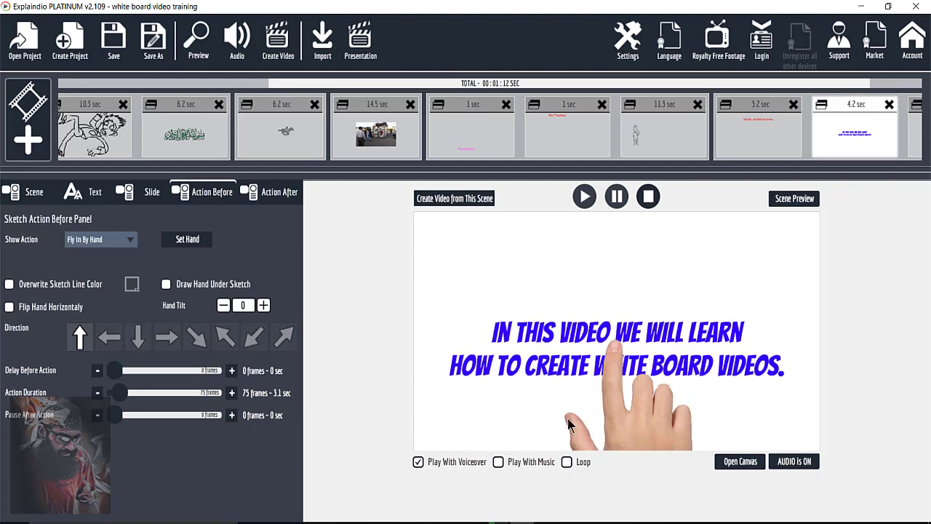
Step: Shorten the blue text scene's fly-in action duration to 26 frames (1.1 sec)
drag(127, 393, 116, 394)
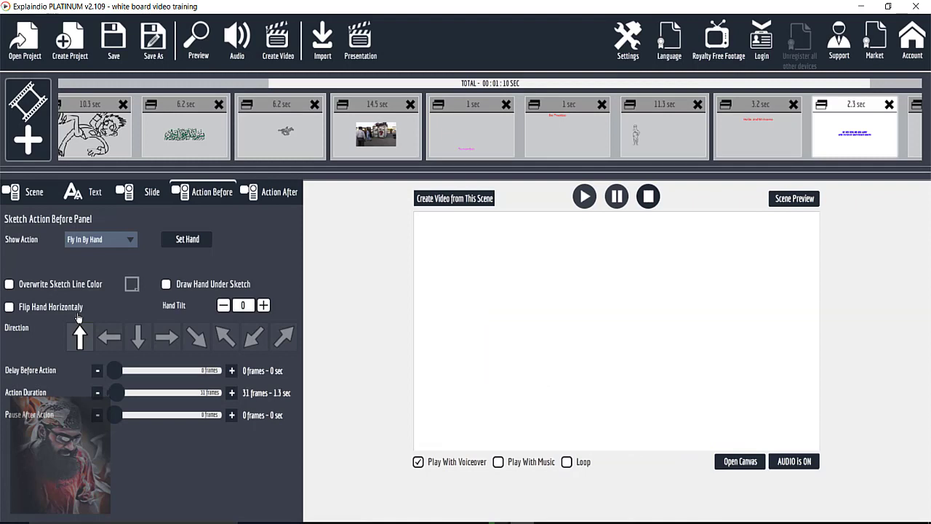
click(97, 394)
click(98, 393)
key(Left)
key(Left)
Step: Check the original blue text scene's timing and set the new scene's pause after action to 72 frames (3 sec)
scroll(104, 90, up, 5)
click(163, 120)
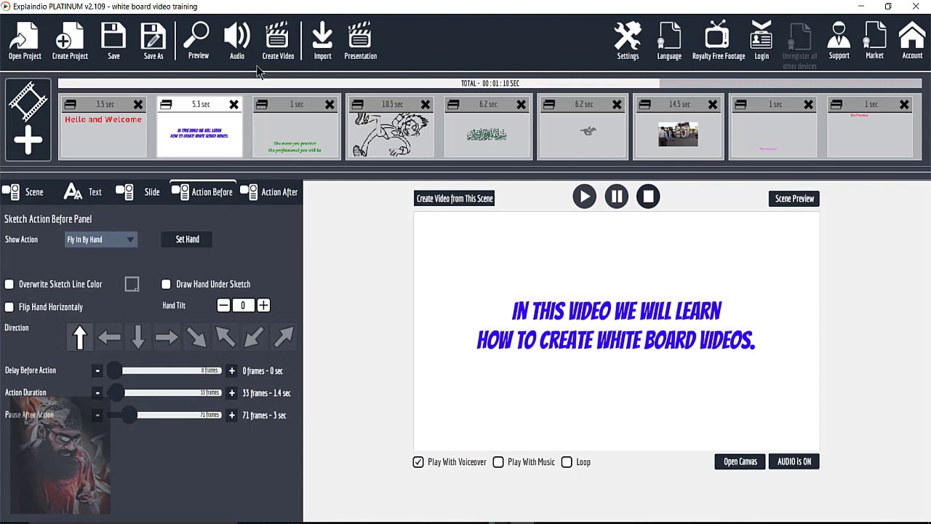
scroll(782, 87, down, 3)
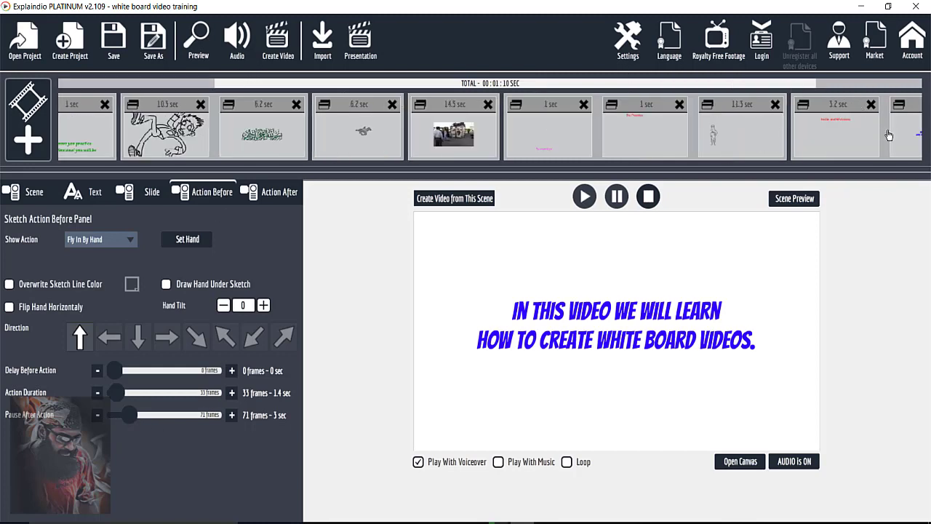
click(894, 134)
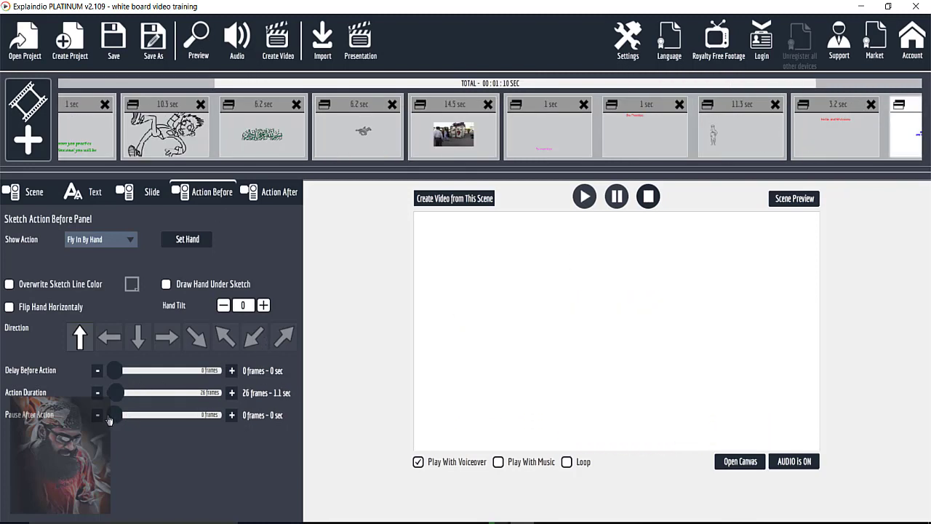
drag(112, 416, 130, 415)
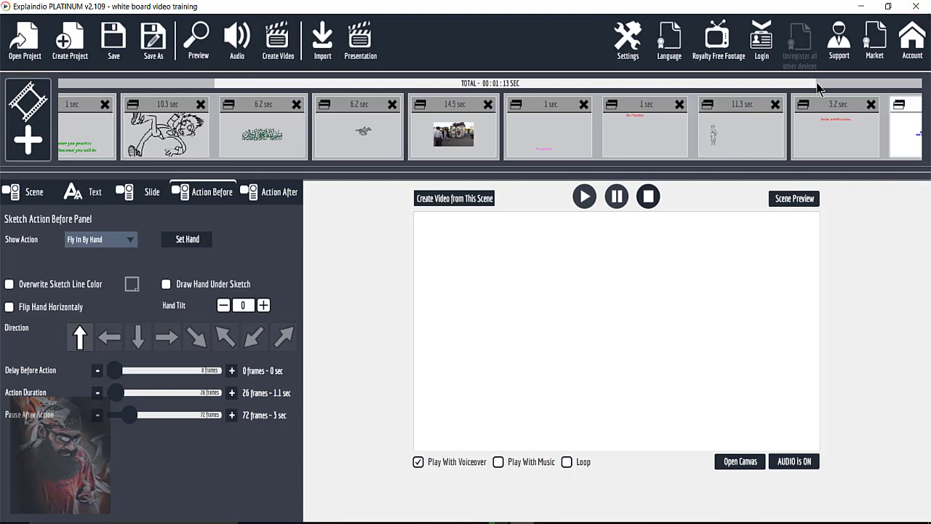
Step: Check the show and hide action settings of the original green "The more you practice" scene
drag(818, 84, 913, 84)
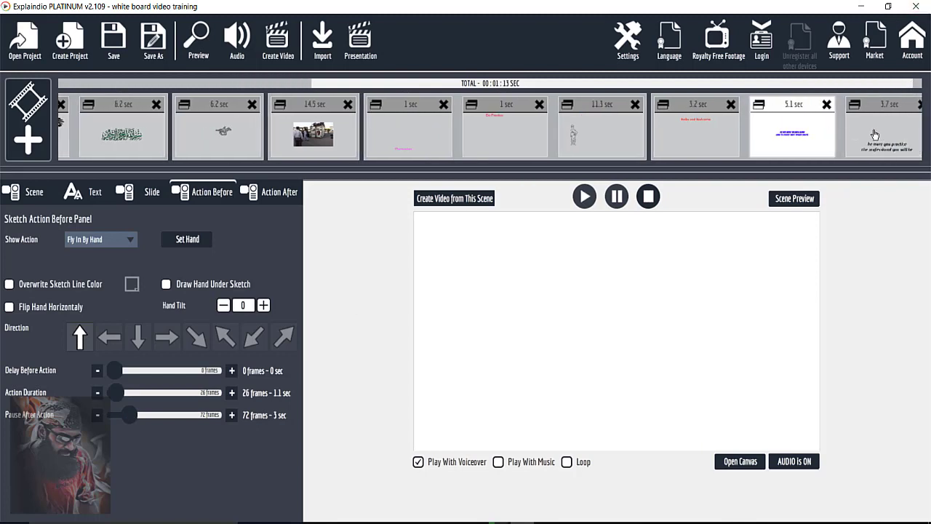
click(65, 84)
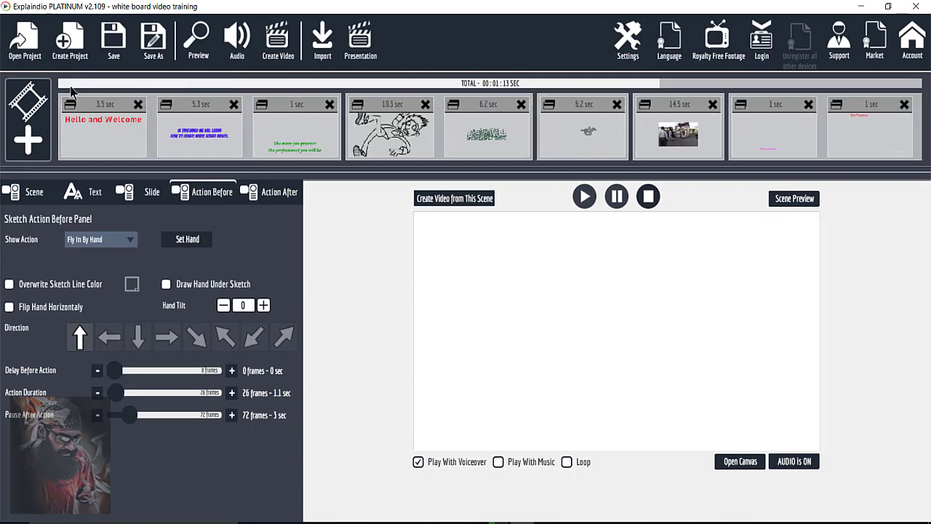
click(256, 146)
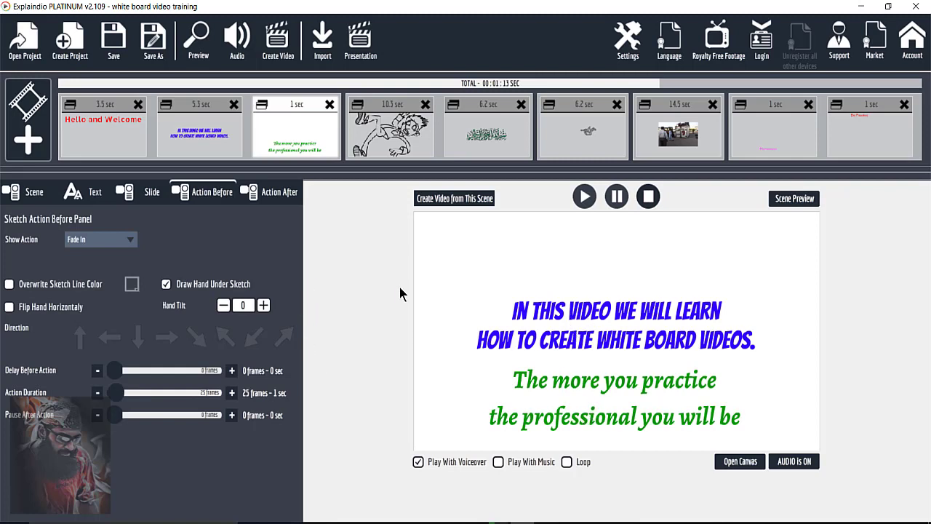
click(278, 193)
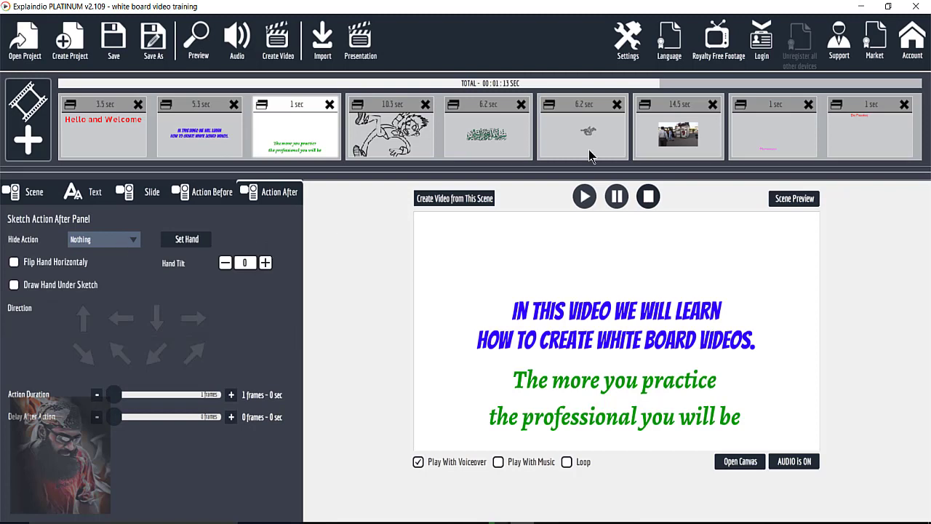
Step: Set the hide action of the new blue "In this video we will learn" scene to Nothing
scroll(902, 102, down, 3)
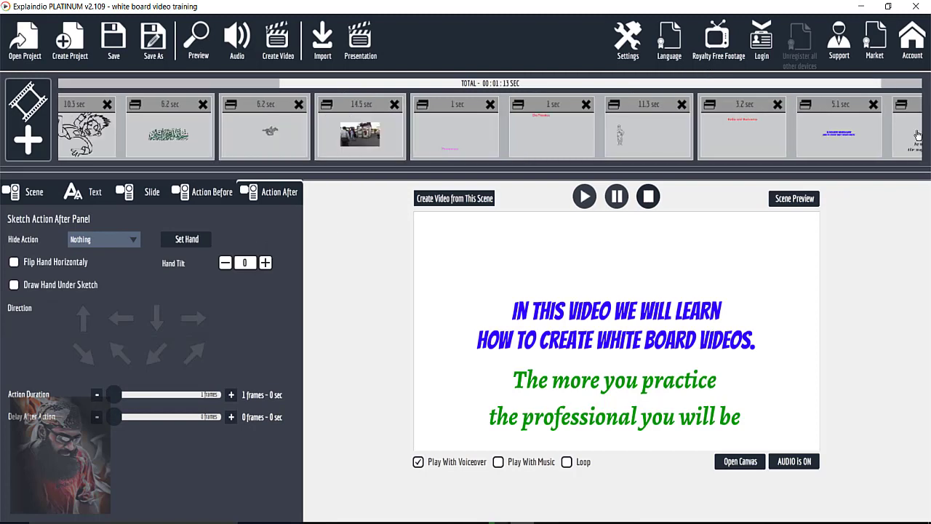
click(838, 131)
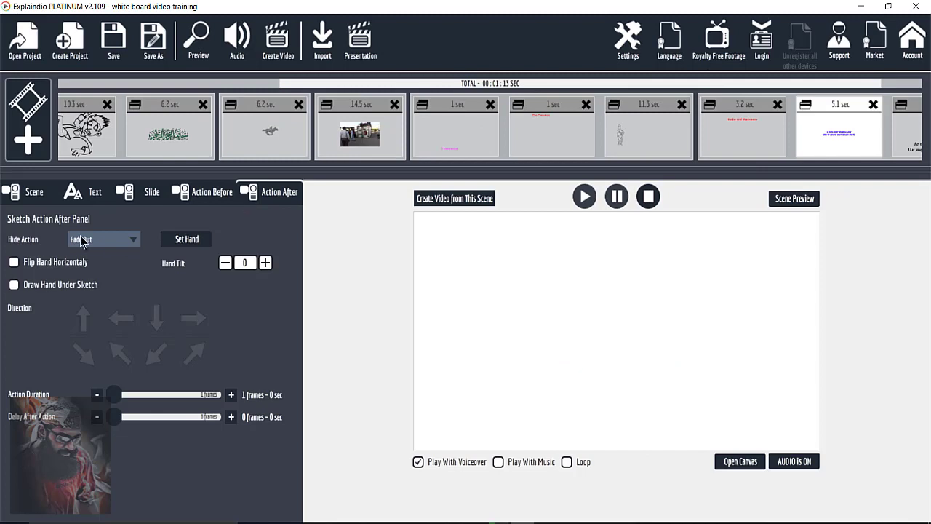
click(109, 239)
click(109, 252)
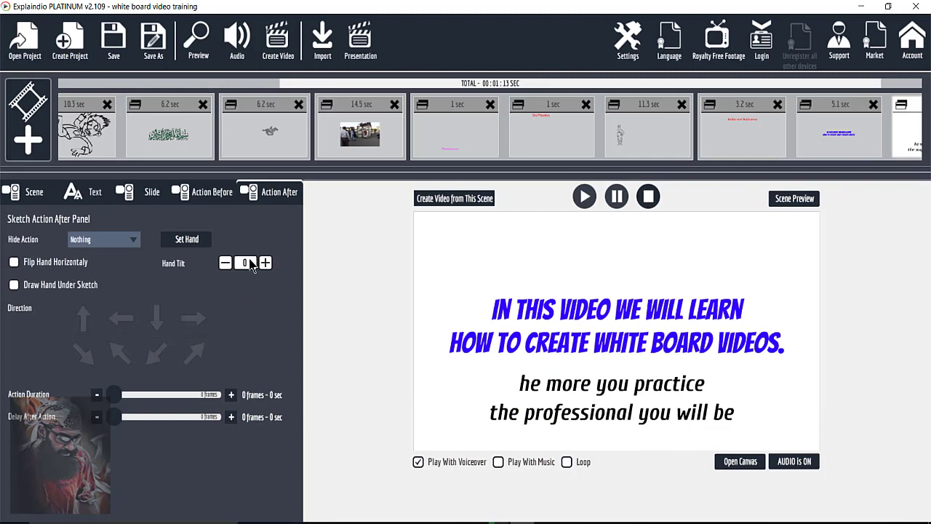
Step: Set the show action of the new "he more you practice" scene to Fade In
click(203, 194)
click(135, 245)
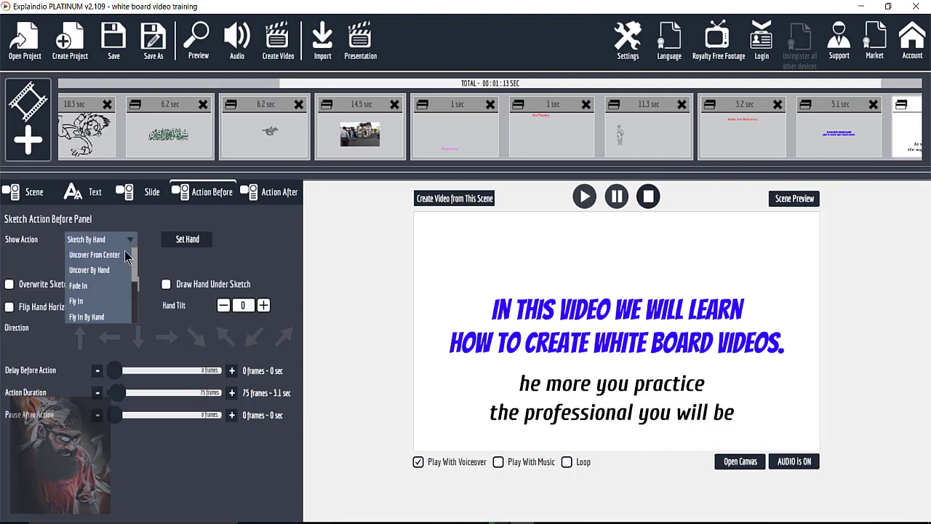
click(112, 308)
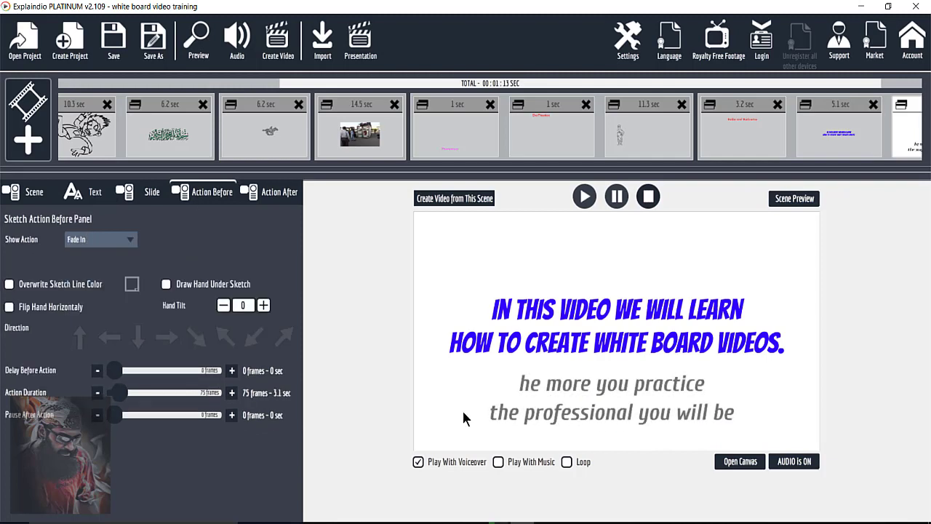
Step: Set the text color of the new "he more you practice" scene to green
click(94, 193)
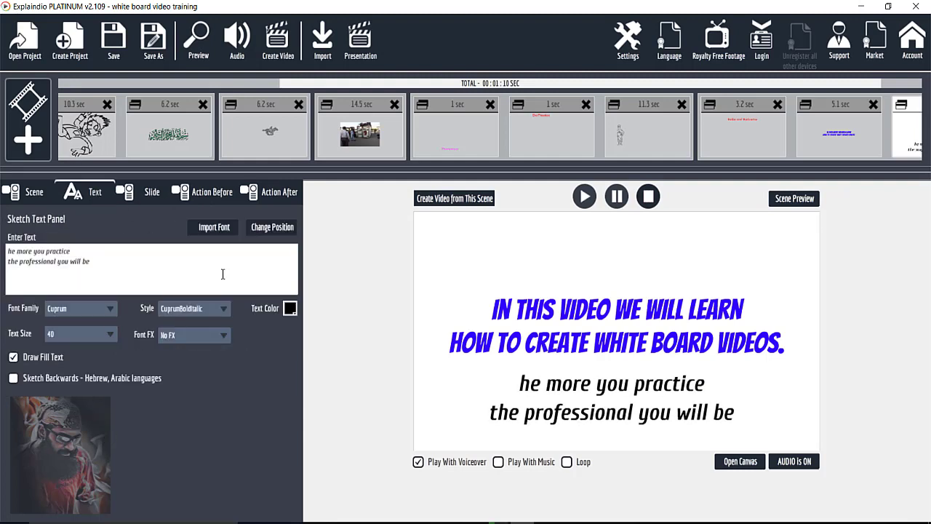
click(290, 309)
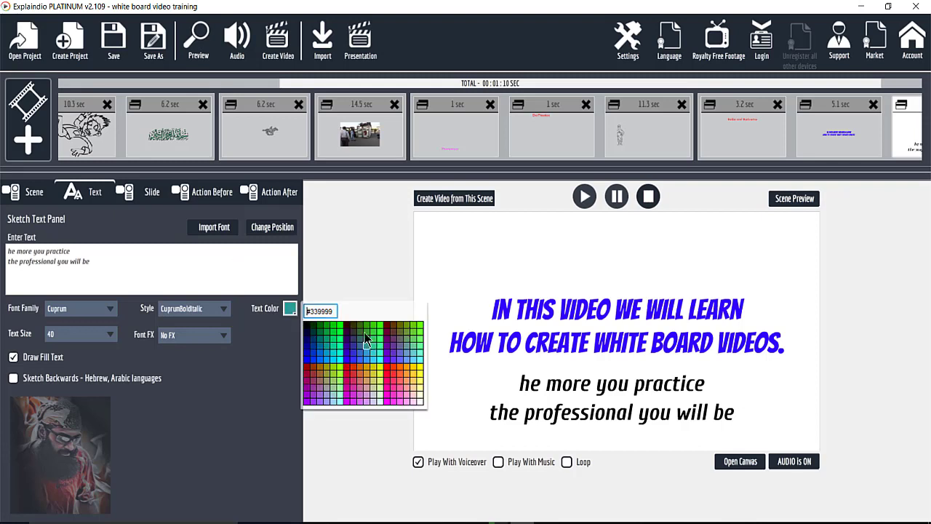
click(294, 266)
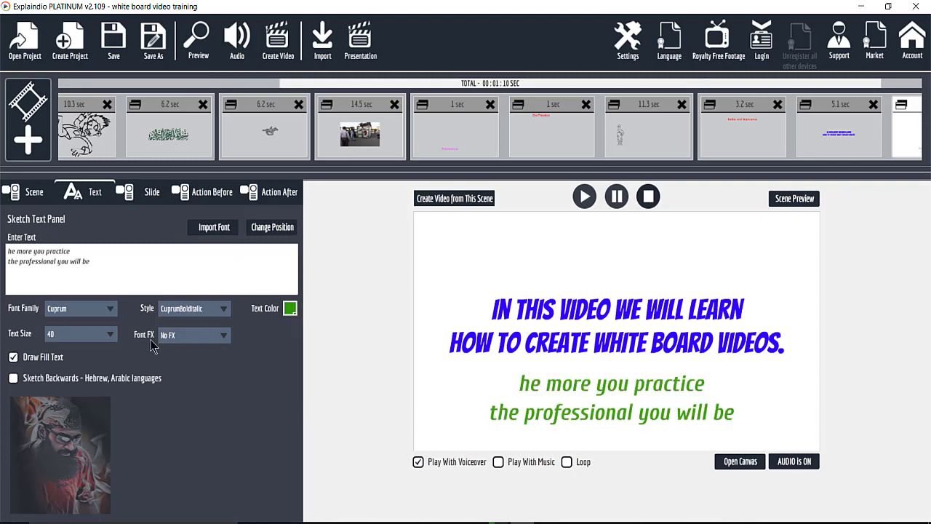
Step: Preview the original opening text canvas starting from its "Hello and Welcome" scene
click(209, 193)
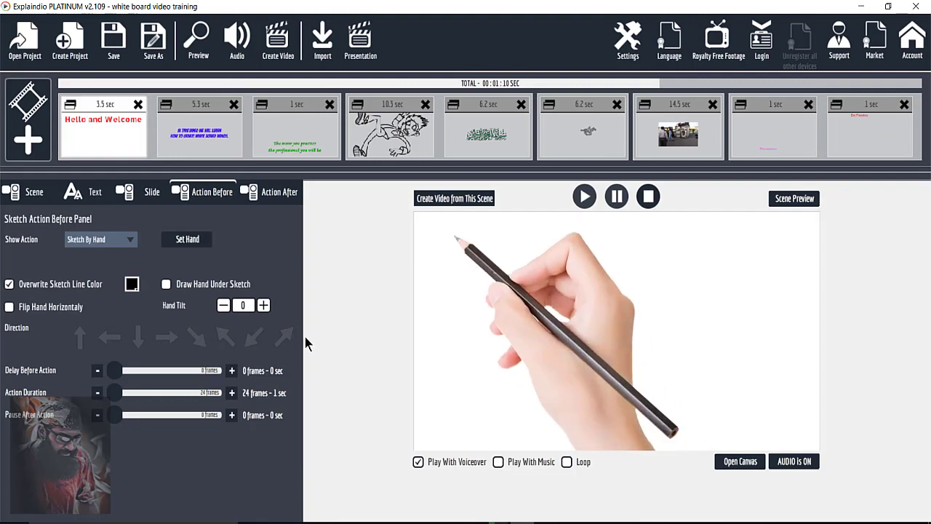
click(791, 199)
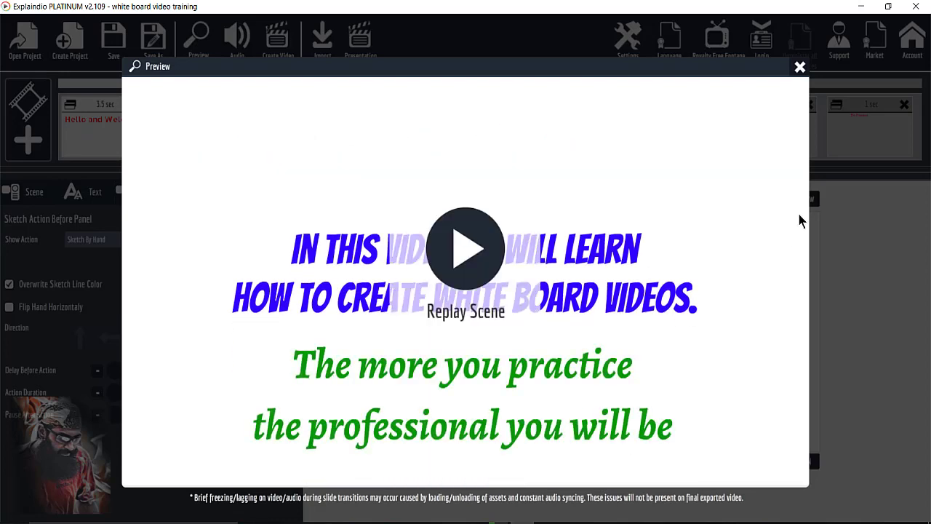
click(800, 67)
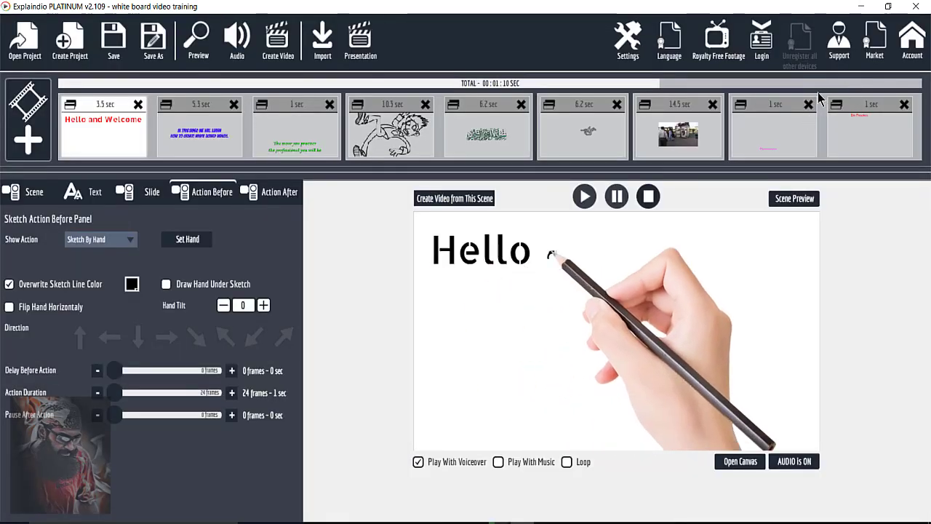
Step: Preview the recreated text canvas starting from the new "Hello and Welcome" scene to compare it with the original
scroll(843, 85, down, 5)
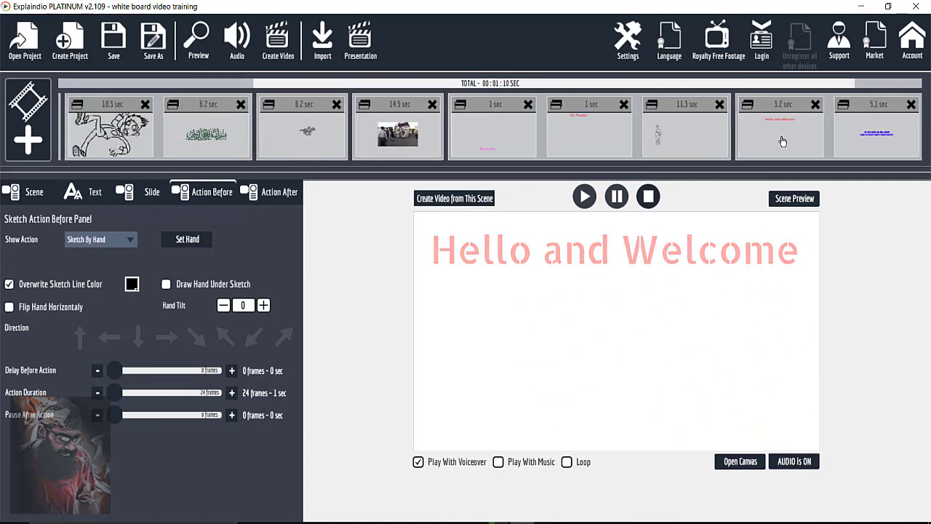
click(591, 198)
click(795, 197)
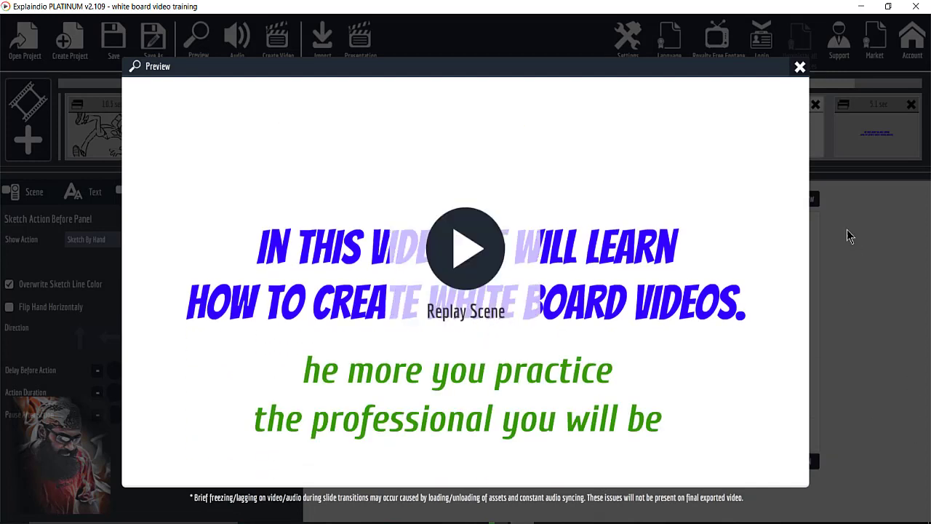
click(800, 67)
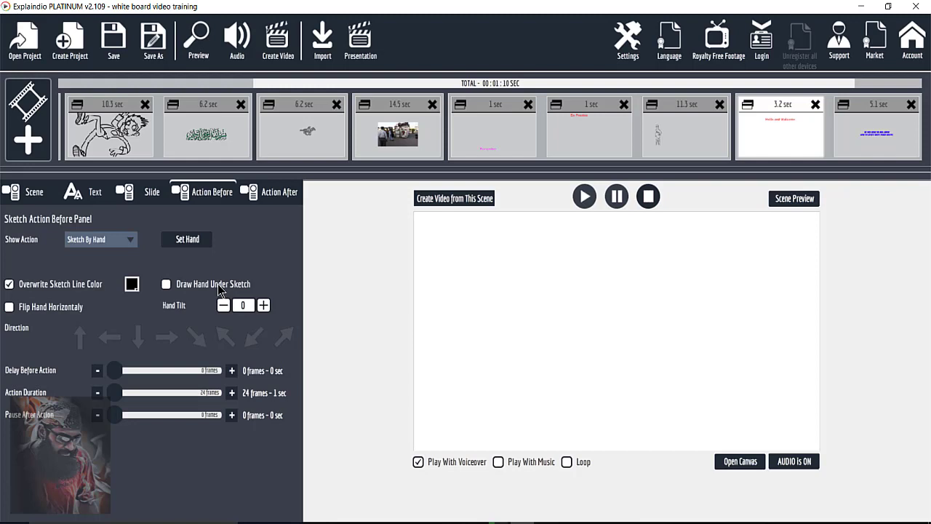
Step: Try the Uncover By Hand and Fly In show actions on the new "Hello and Welcome" scene
click(132, 244)
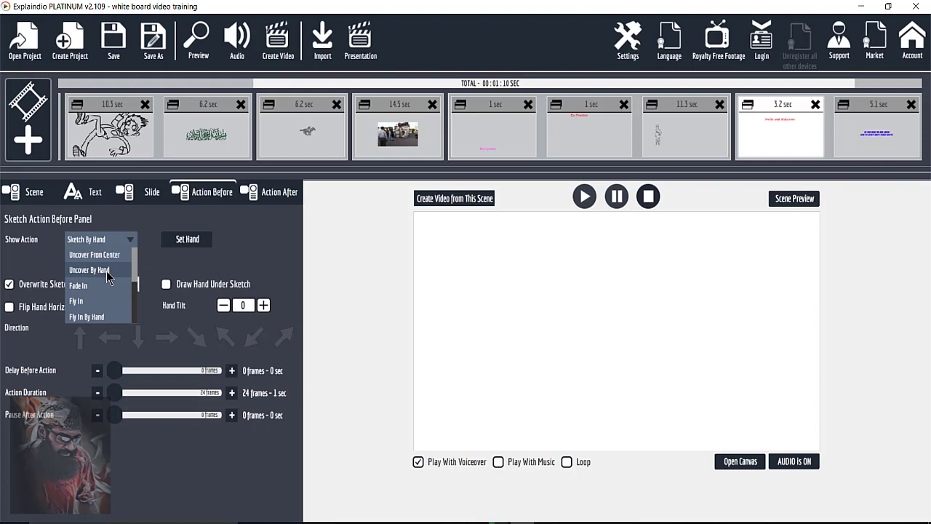
click(775, 148)
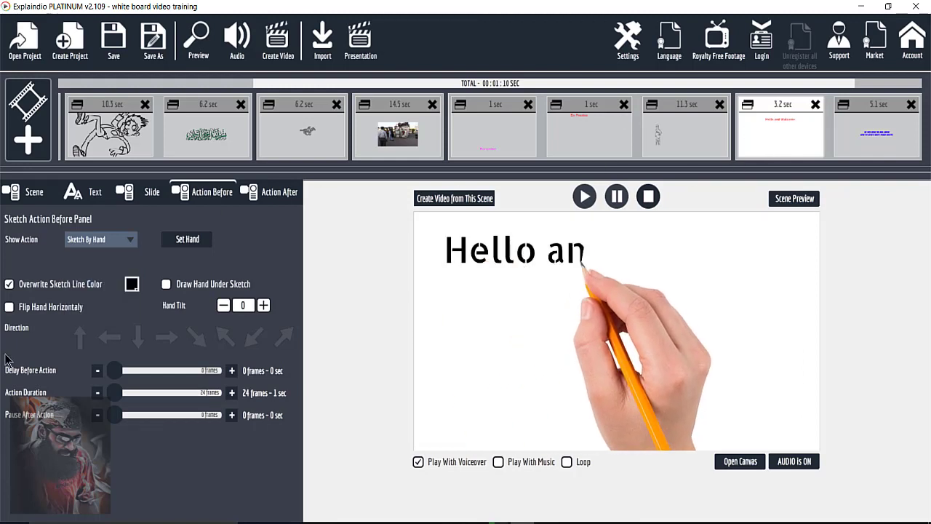
click(127, 240)
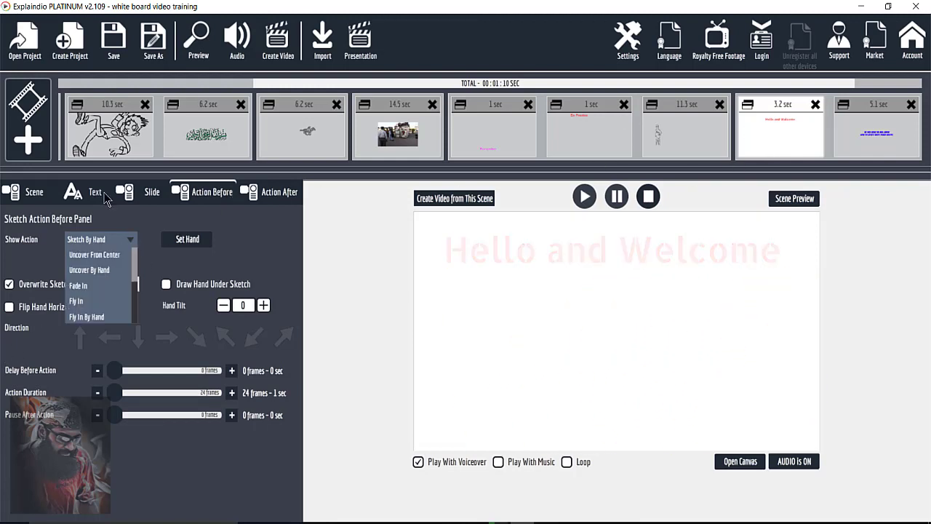
click(87, 267)
click(126, 239)
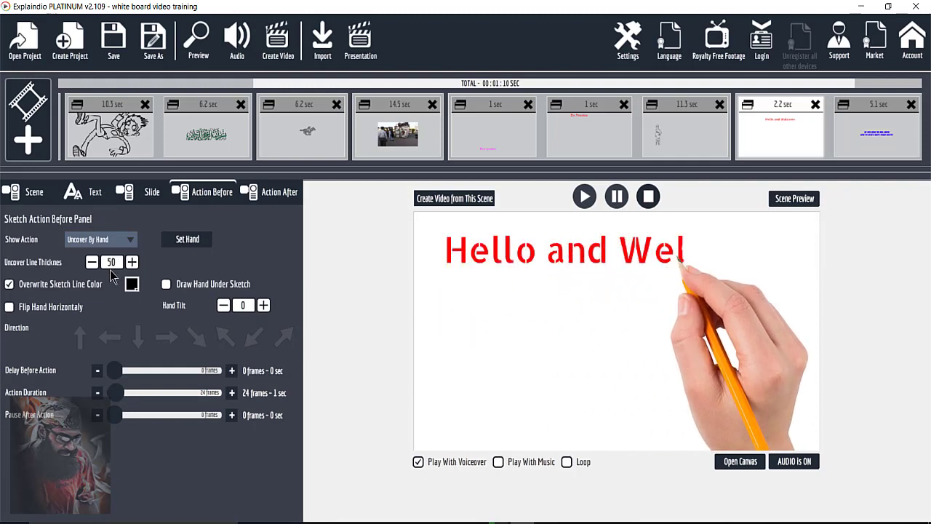
click(111, 268)
click(129, 238)
click(116, 268)
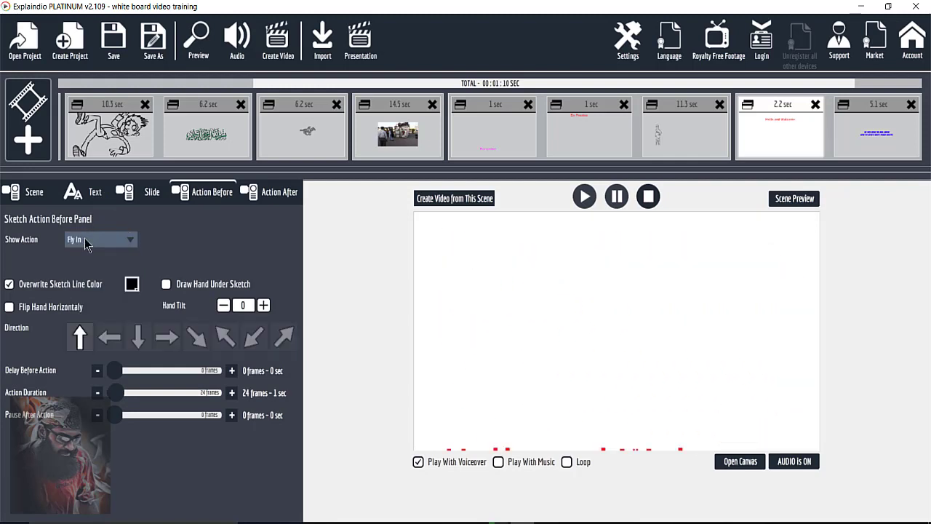
Step: Try the Fly In By Hand, Uncover From Side and Uncover From Center show actions on the new "Hello and Welcome" scene
click(128, 239)
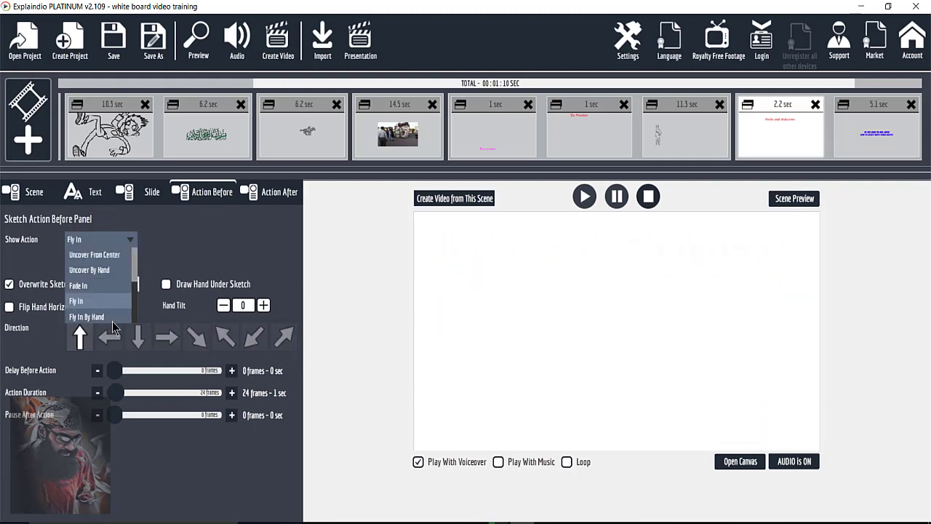
click(115, 313)
click(130, 239)
scroll(135, 271, up, 2)
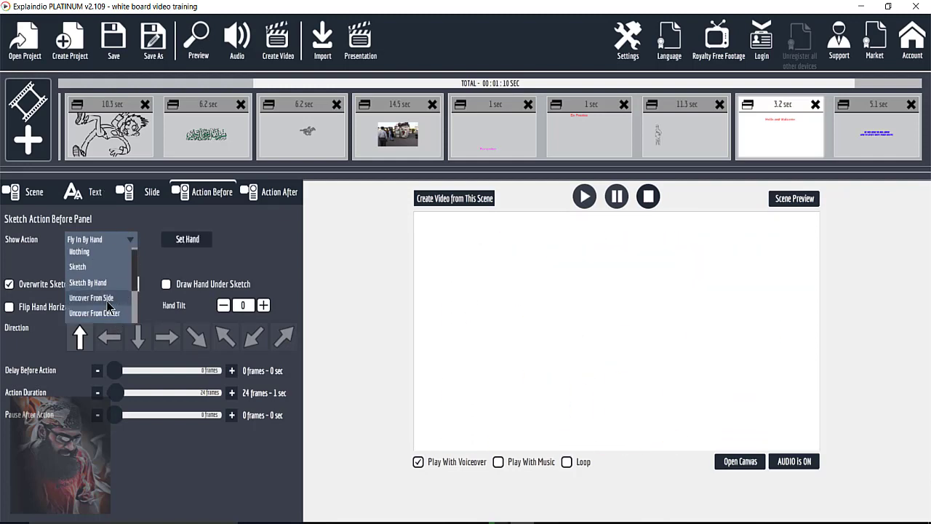
click(91, 298)
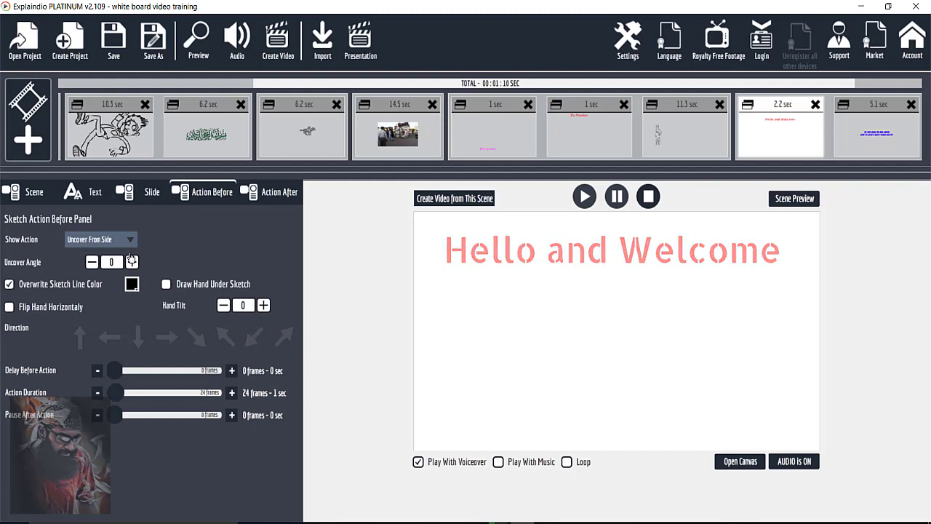
click(130, 240)
click(108, 312)
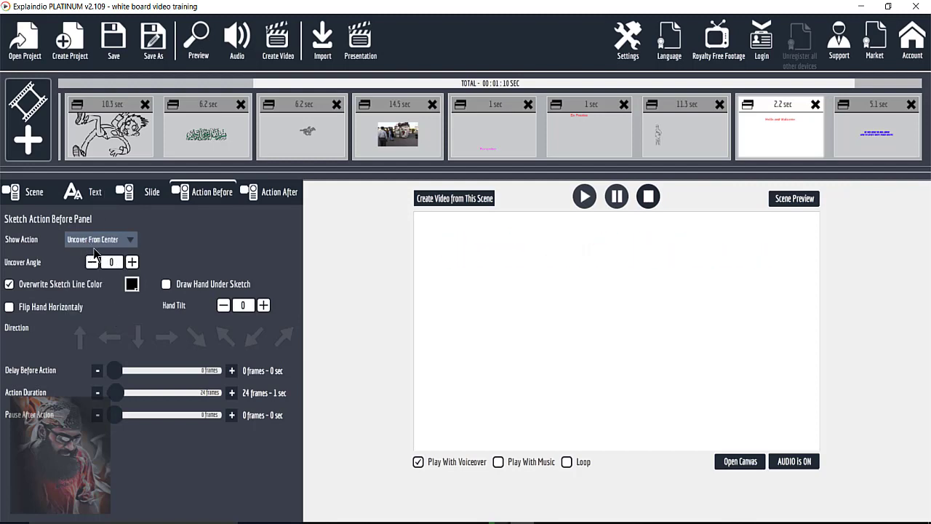
Step: Return the show action of the new "Hello and Welcome" scene to Sketch By Hand
click(137, 241)
scroll(137, 265, up, 2)
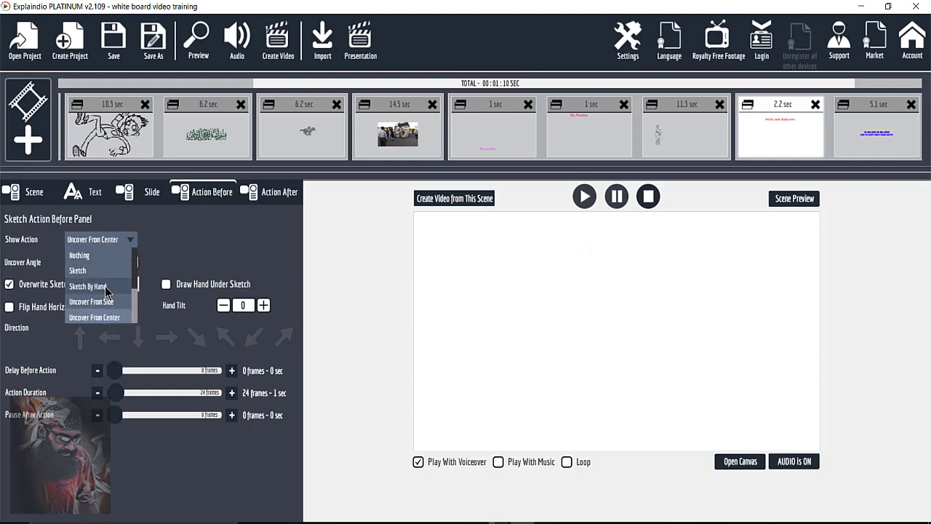
click(105, 286)
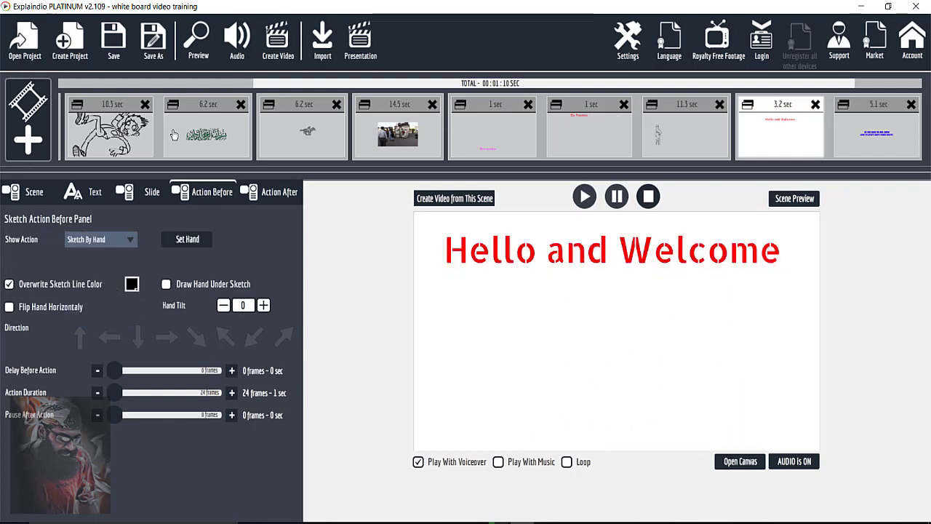
Step: Check the show action settings and timings of the original slipping man sketch scene
click(181, 84)
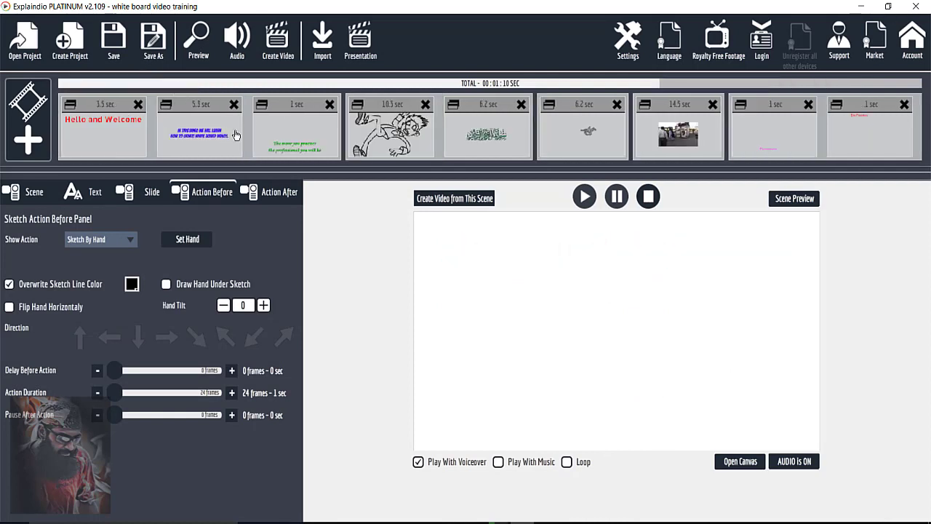
click(420, 132)
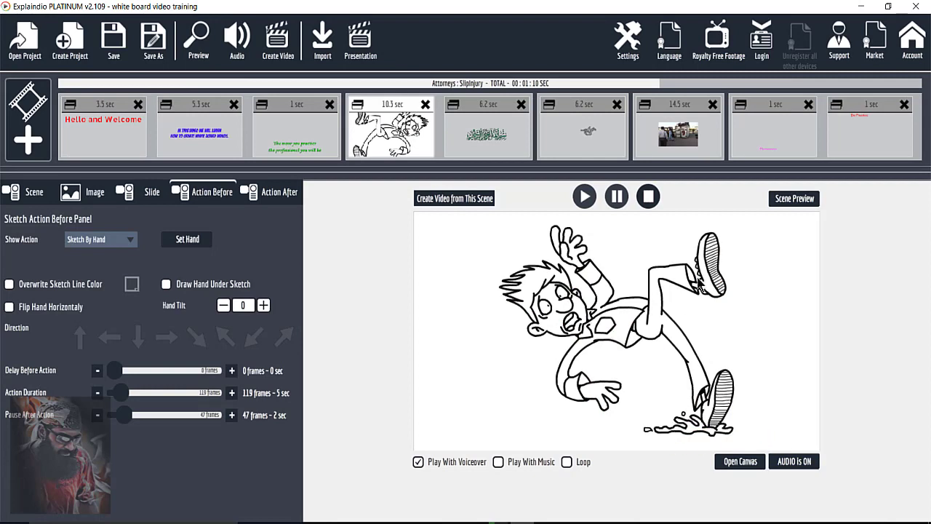
Step: Create a new scene after the new "he more you practice" scene and open the sketch image gallery for it
click(752, 88)
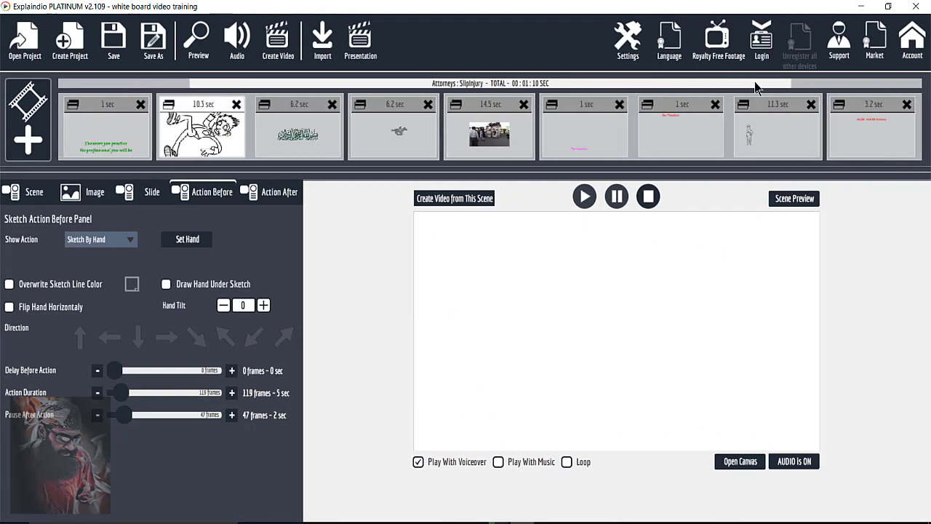
click(871, 88)
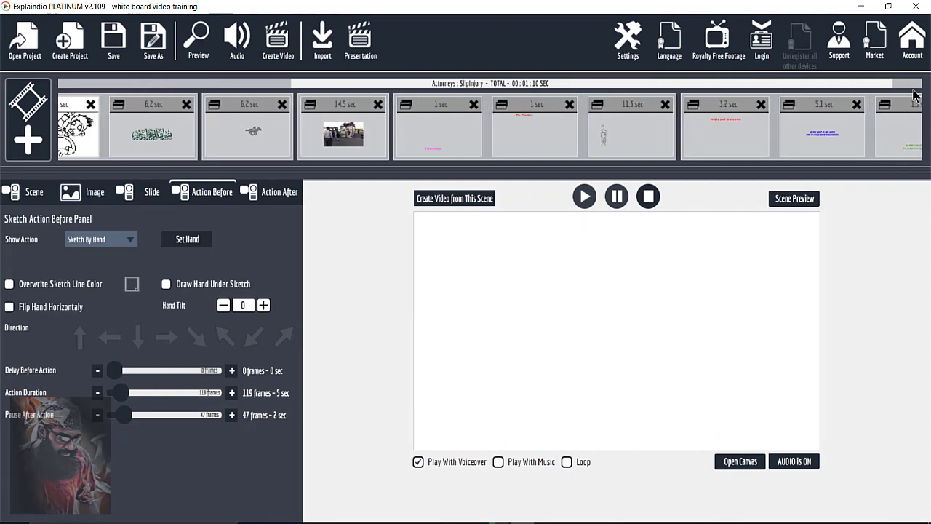
click(906, 130)
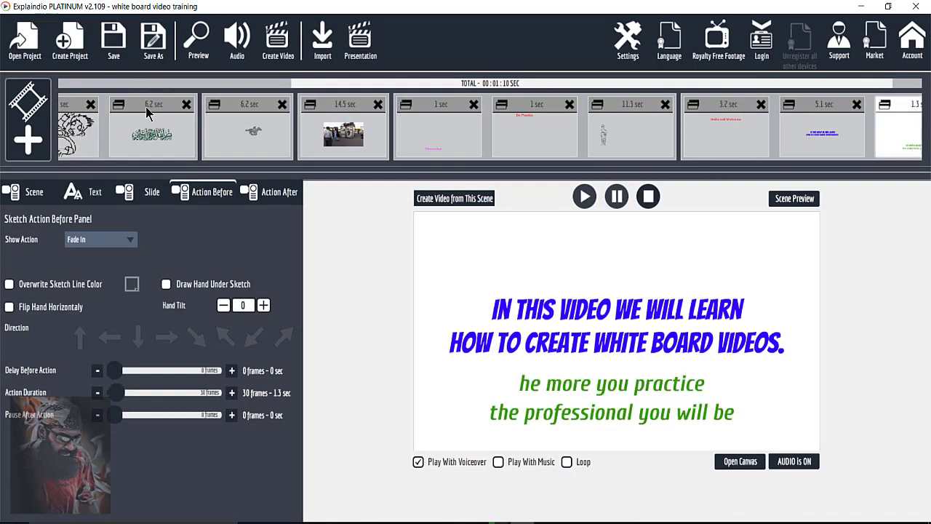
click(29, 141)
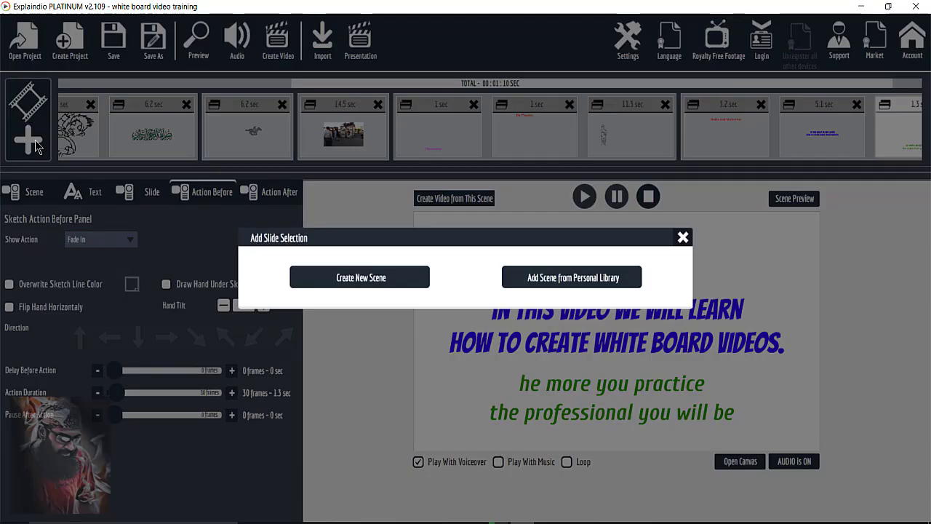
click(336, 289)
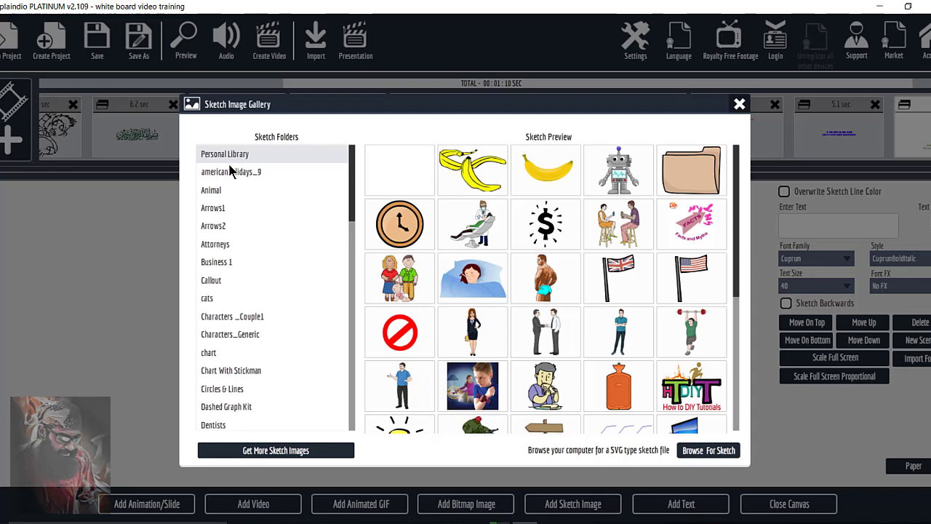
Step: Insert the slipping man sketch from the Attorneys folder into the new scene and flip it horizontally
click(212, 192)
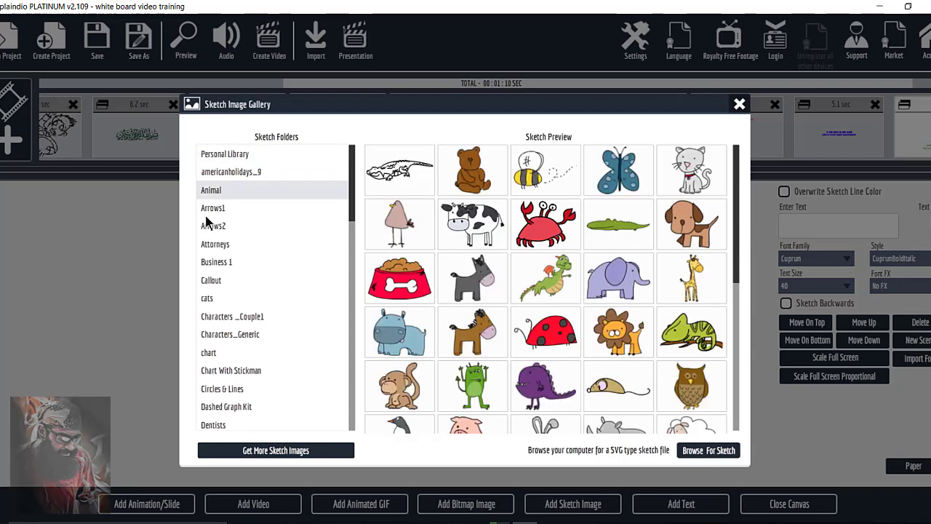
click(213, 210)
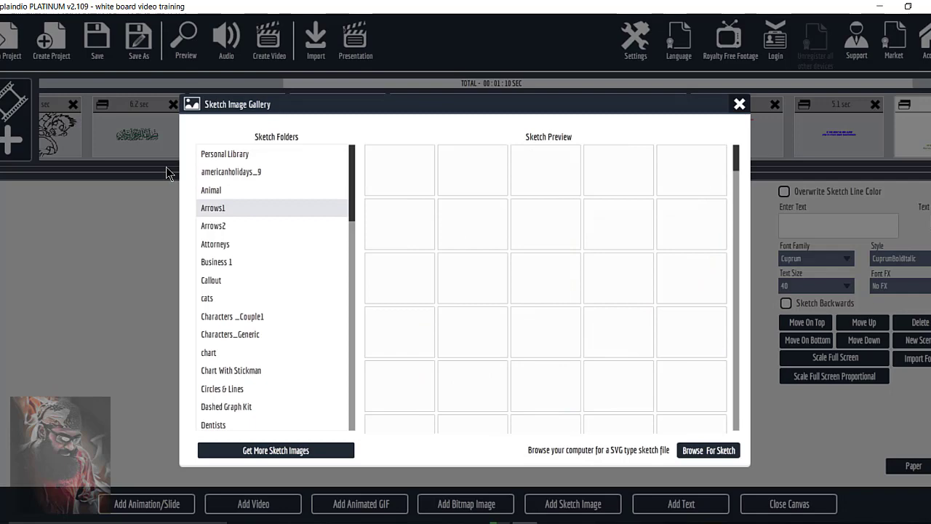
click(223, 248)
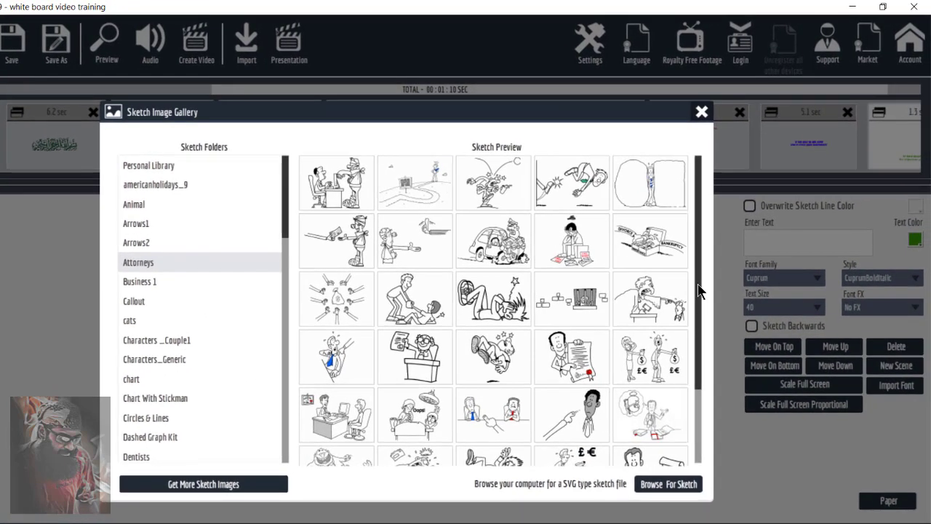
mouse_move(739, 267)
mouse_down()
mouse_move(739, 290)
mouse_move(700, 353)
mouse_up()
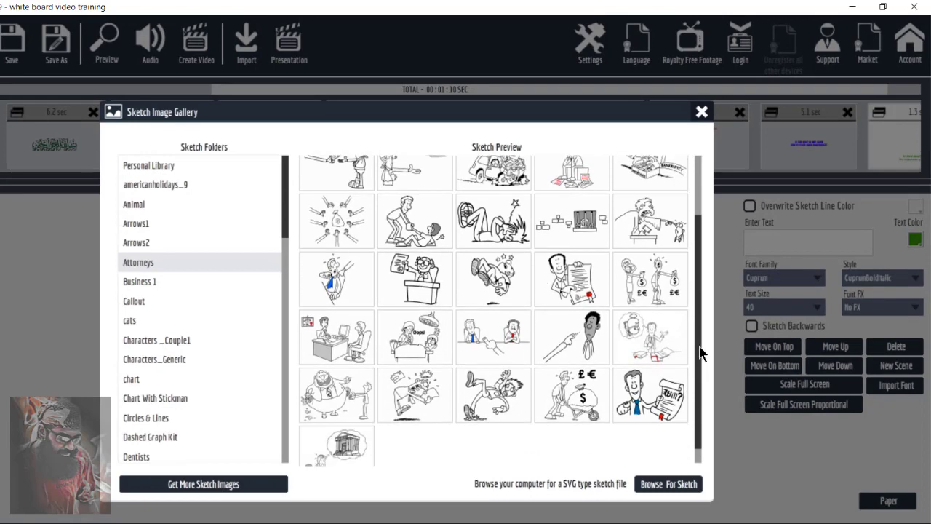
click(487, 407)
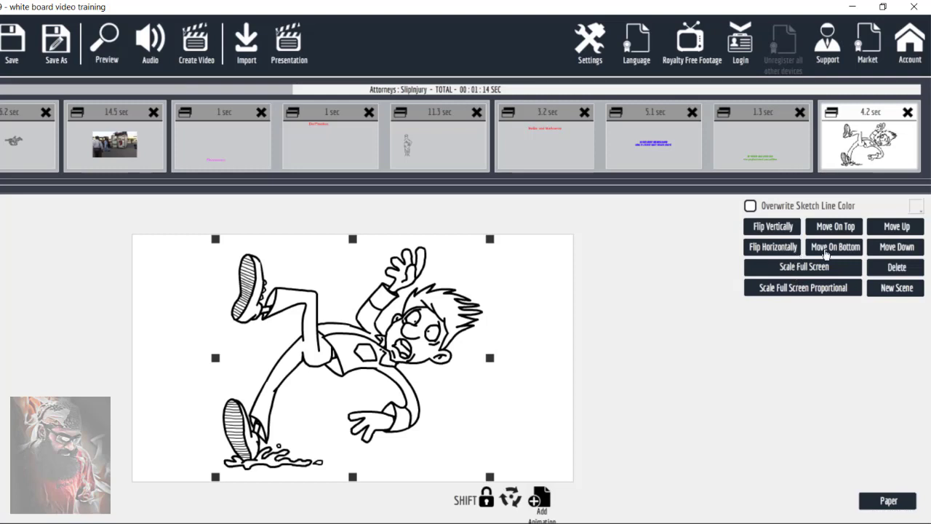
click(785, 243)
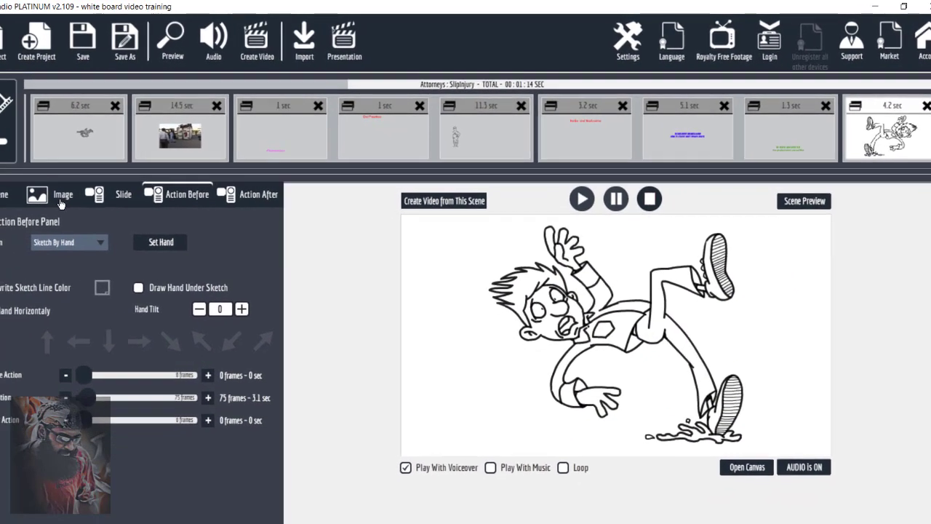
Step: Try flipping the slipping man sketch horizontally from its image settings, and flip it back
click(61, 196)
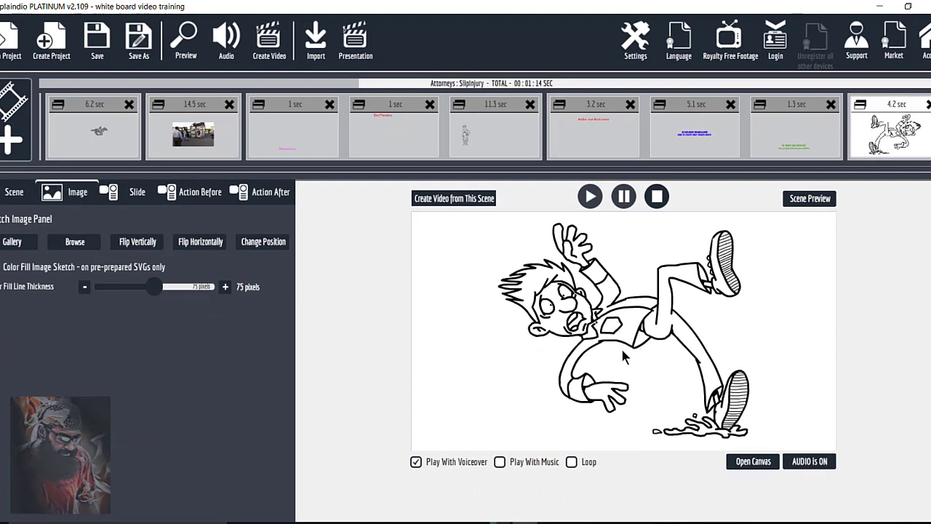
click(200, 249)
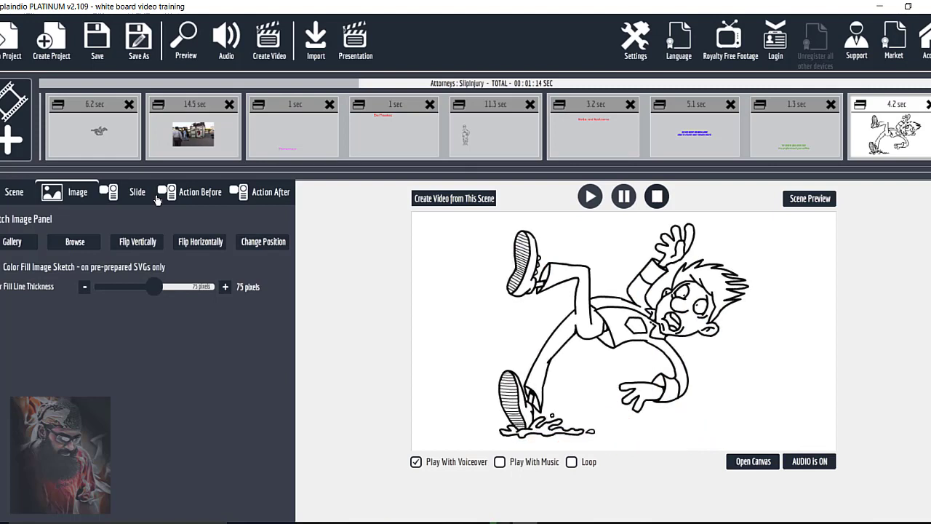
click(206, 246)
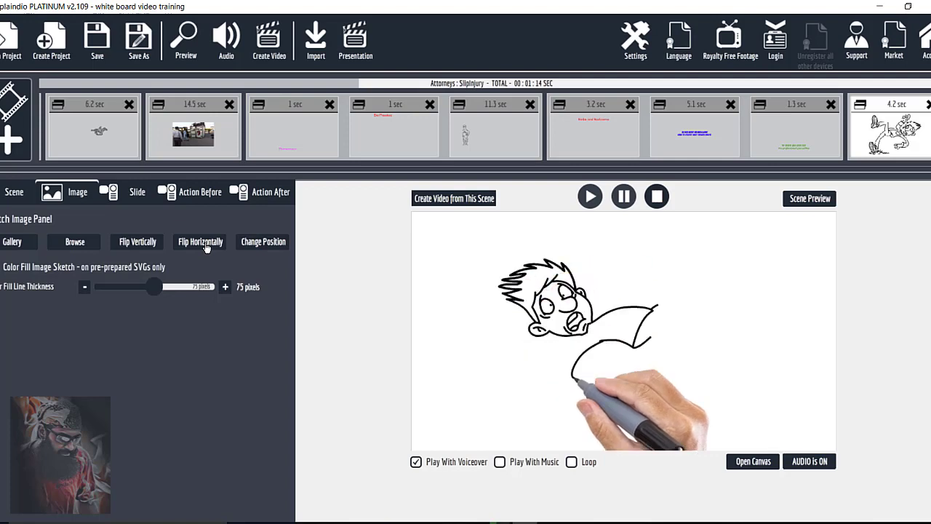
Step: Set the show action duration of the new slipping man sketch to 68 frames
click(202, 191)
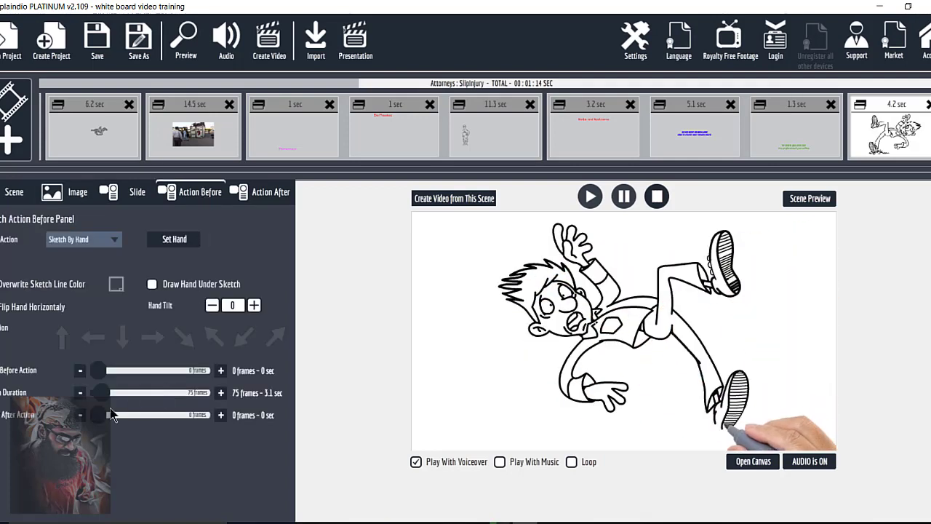
drag(103, 398, 102, 396)
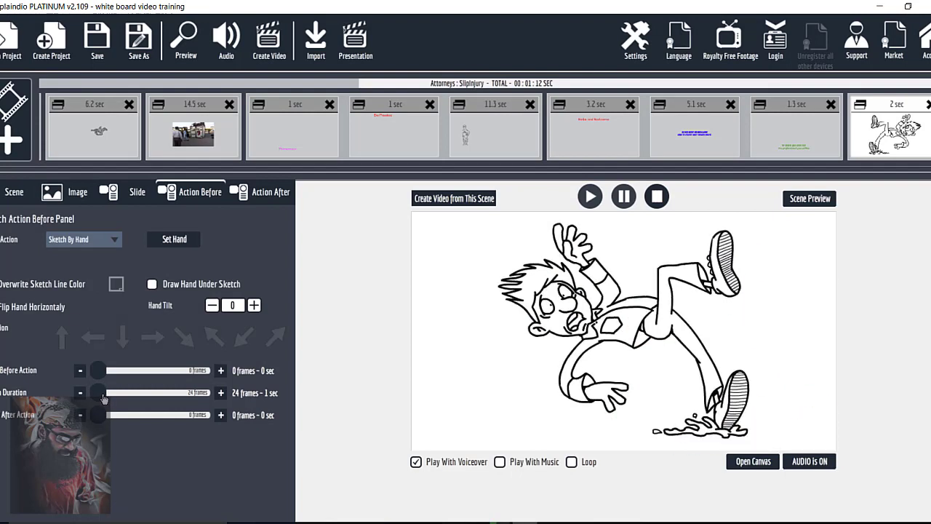
drag(102, 396, 124, 393)
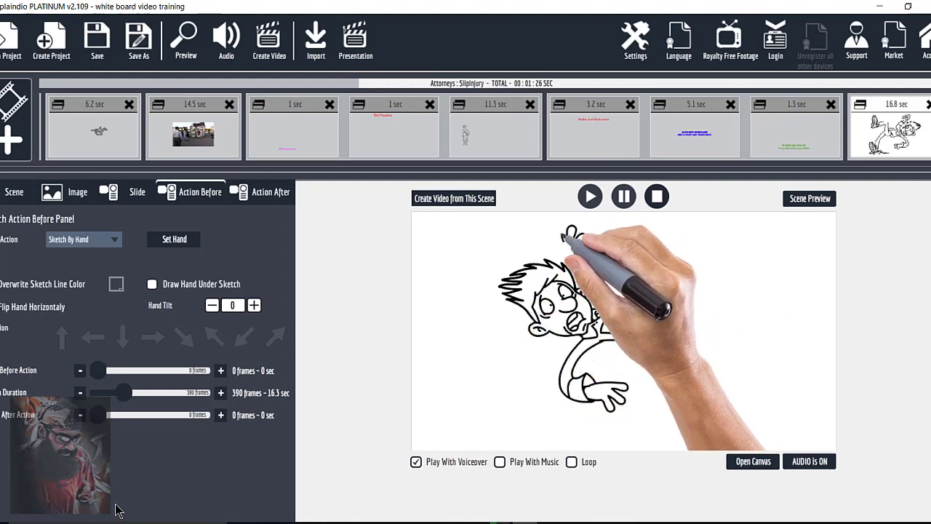
drag(123, 393, 98, 397)
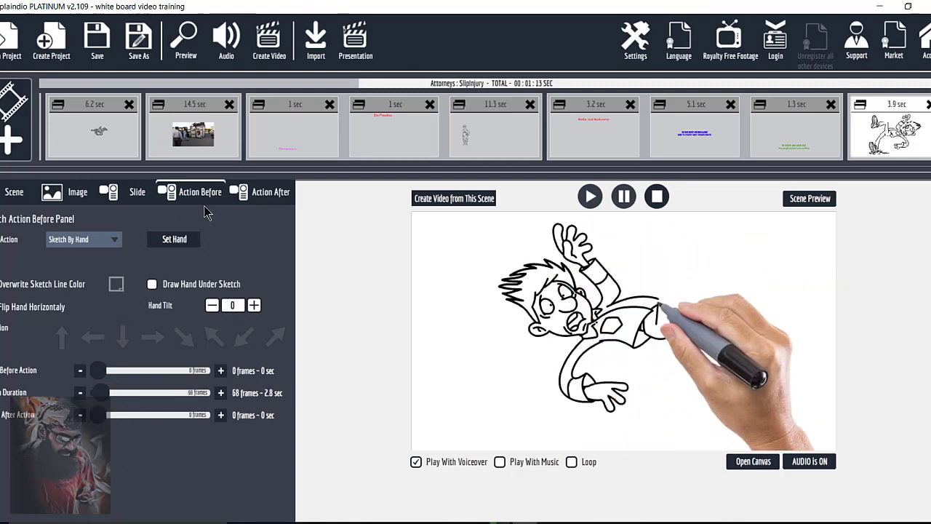
Step: Set the slipping man sketch's after action to Fly Out By Hand, using the bare cartoon hand with two raised fingers
click(261, 191)
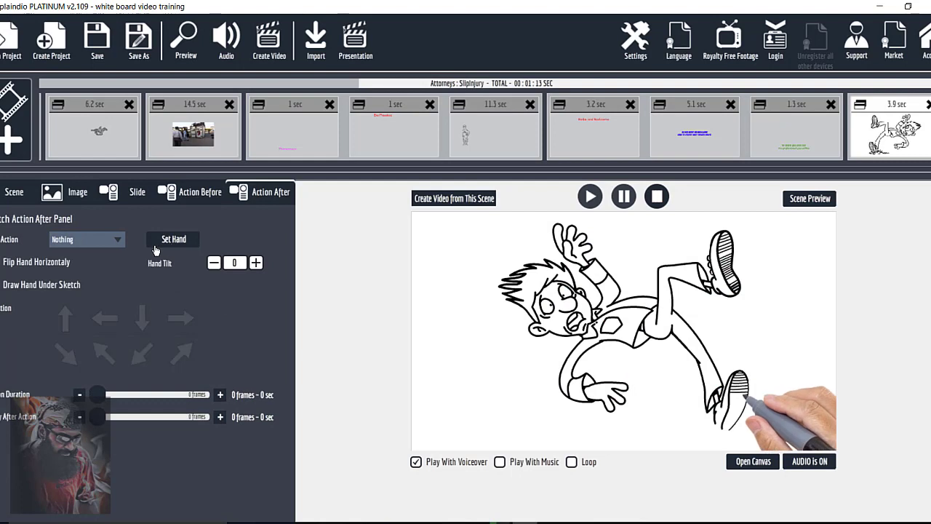
click(116, 242)
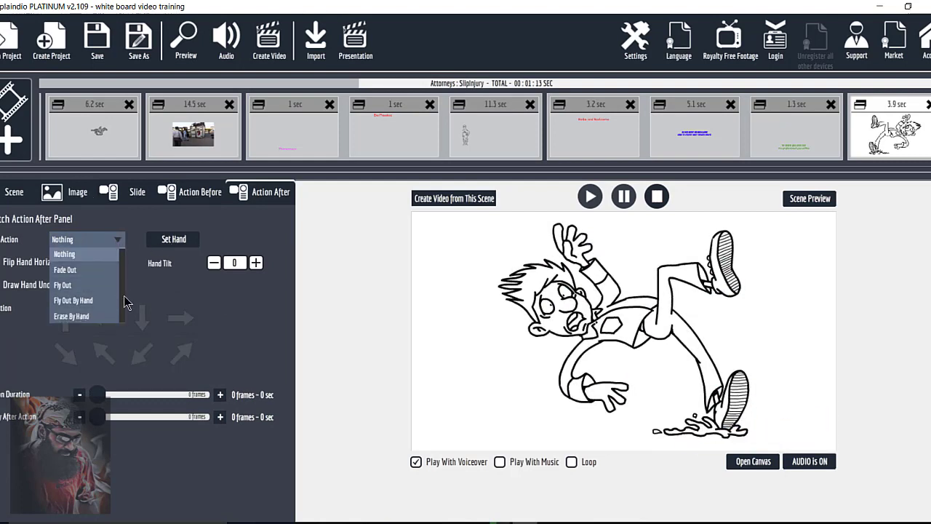
click(108, 300)
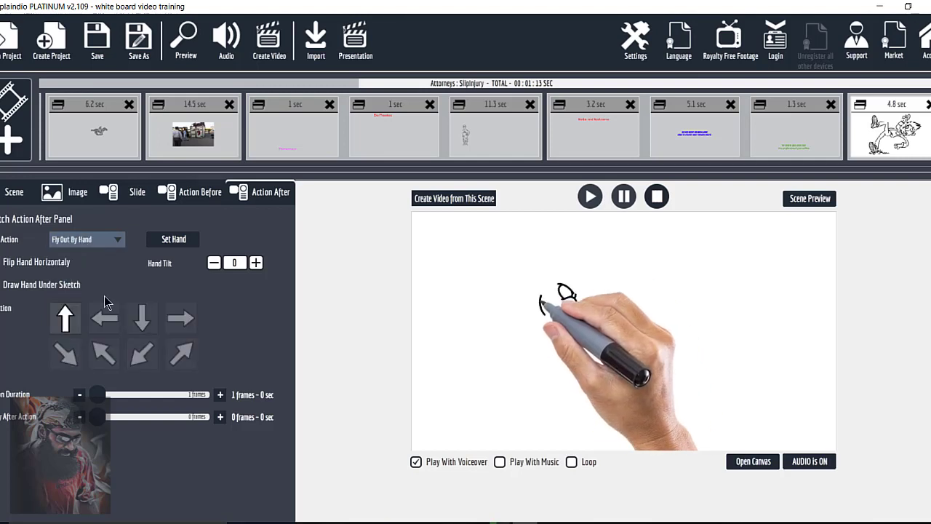
click(174, 240)
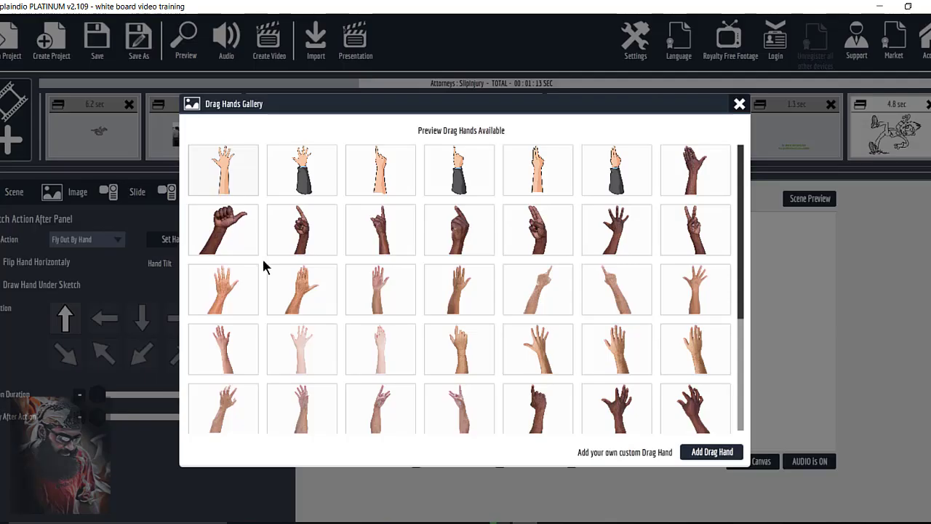
click(535, 173)
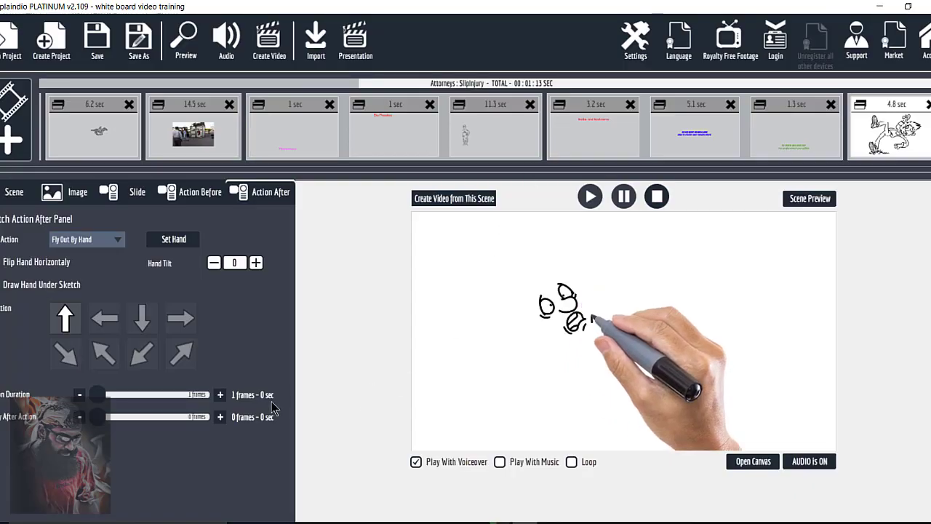
Step: Set the slipping man's fly-out duration to 30 frames and its direction to downward
drag(103, 397, 105, 397)
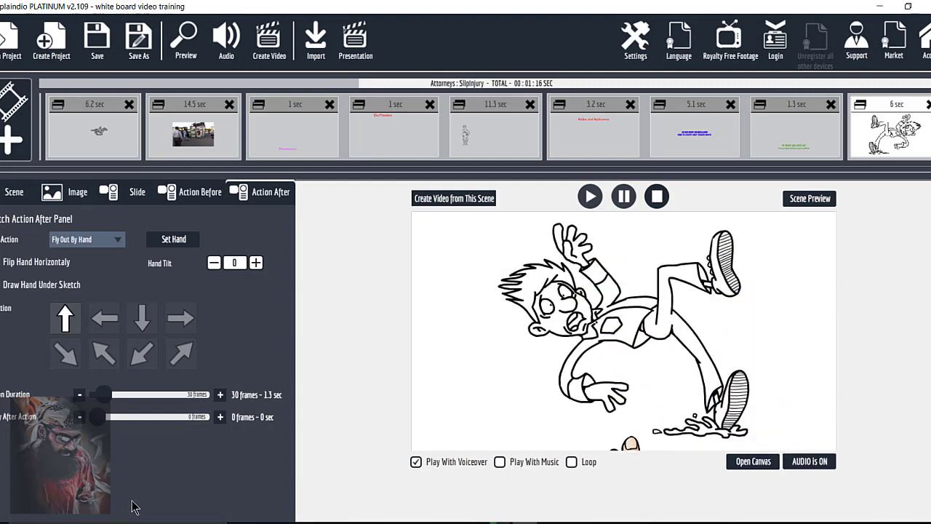
click(106, 326)
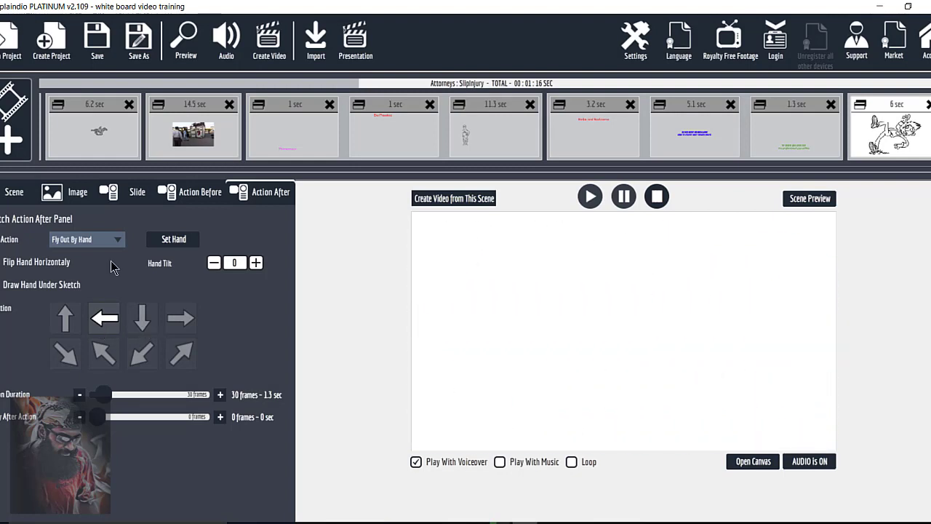
click(144, 329)
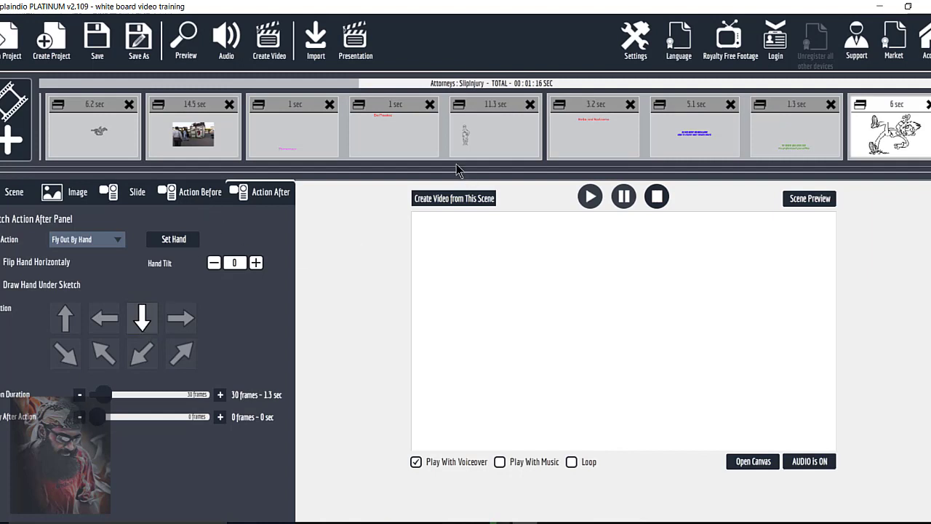
Step: Check the original slipping man and Arabic bismillah slides, including their after action settings and the scene preview
click(197, 84)
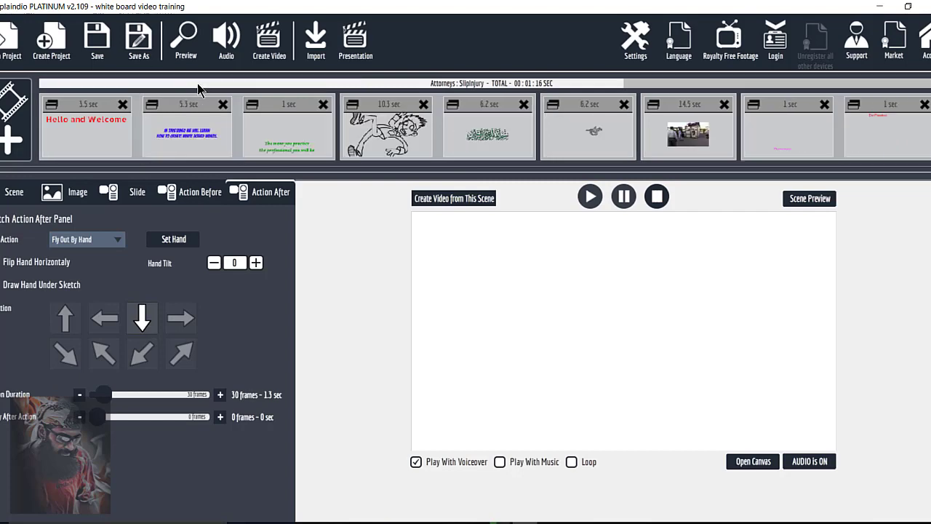
click(516, 143)
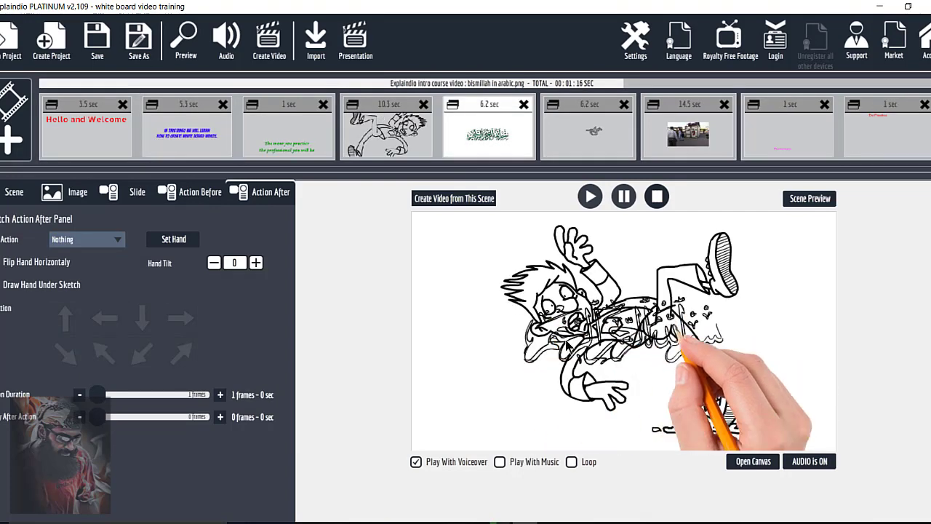
click(385, 130)
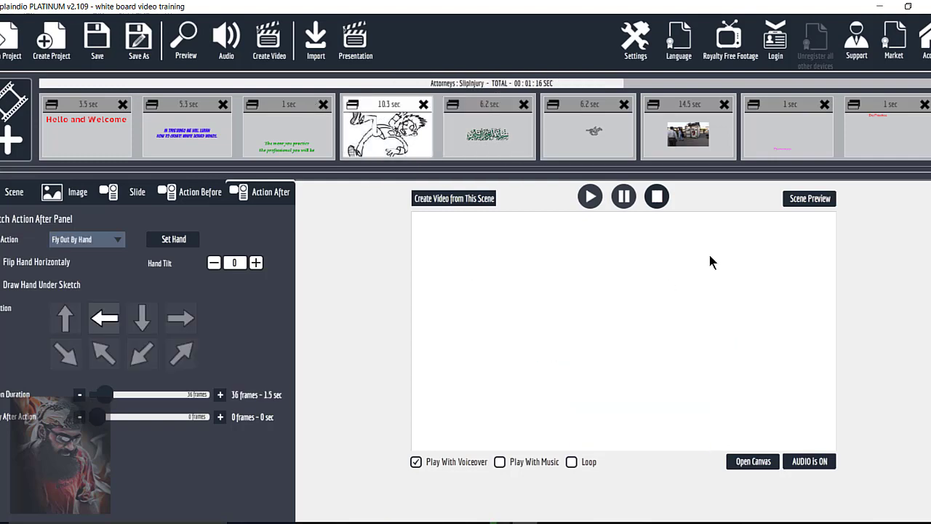
click(810, 200)
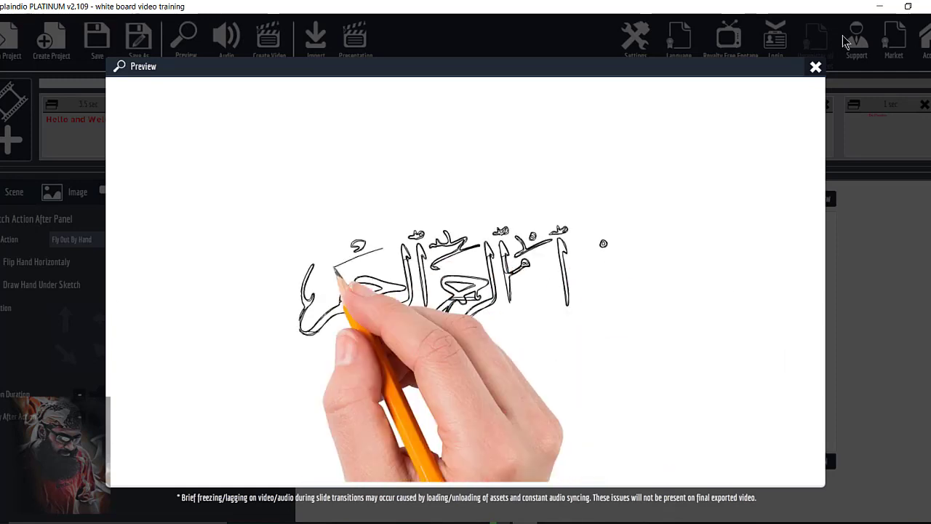
click(815, 68)
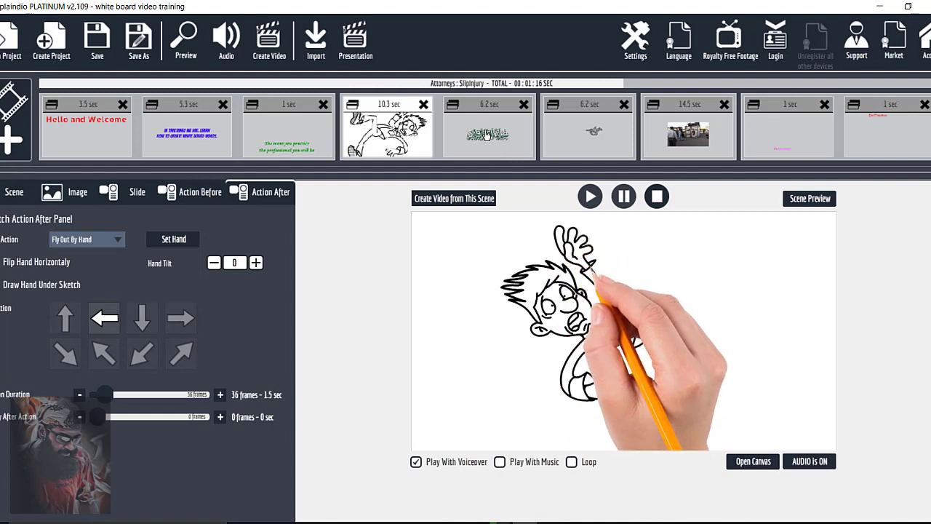
Step: Open the canvas of the new slipping man scene and start importing a bitmap as a sketch
click(892, 84)
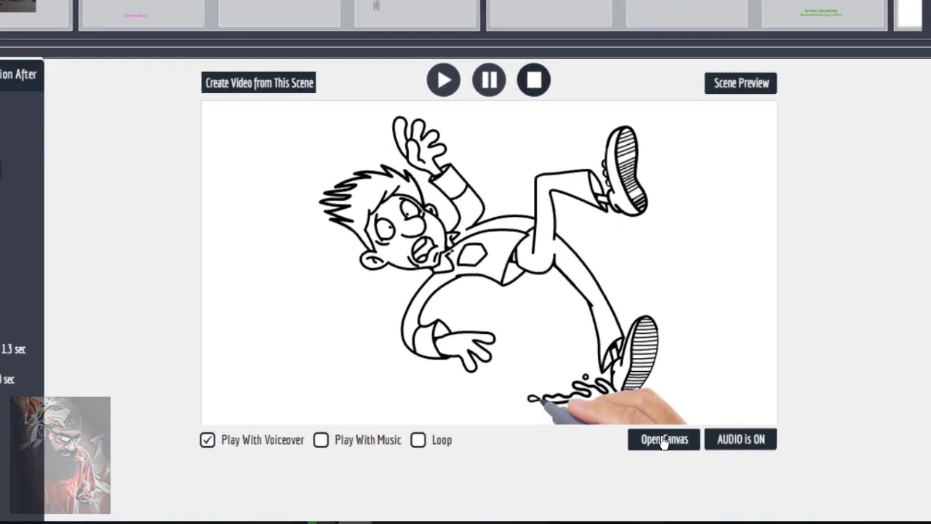
click(741, 456)
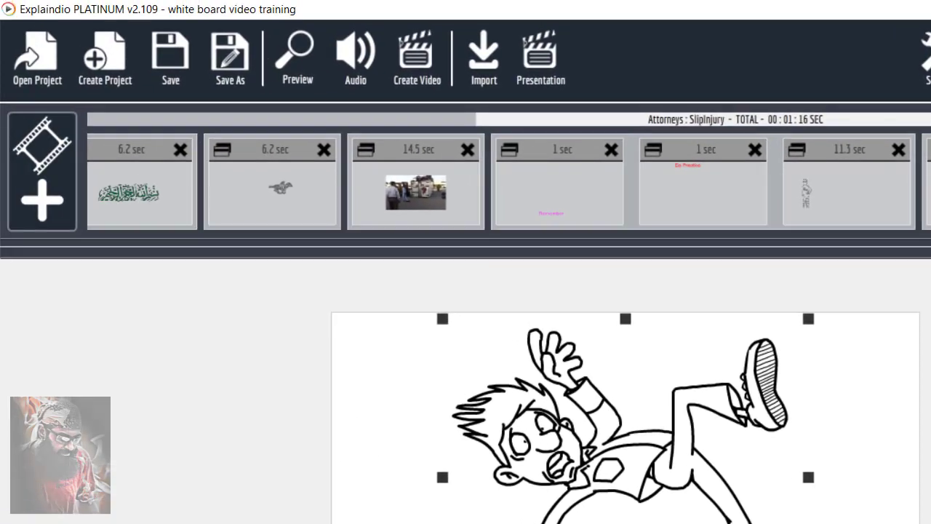
click(241, 504)
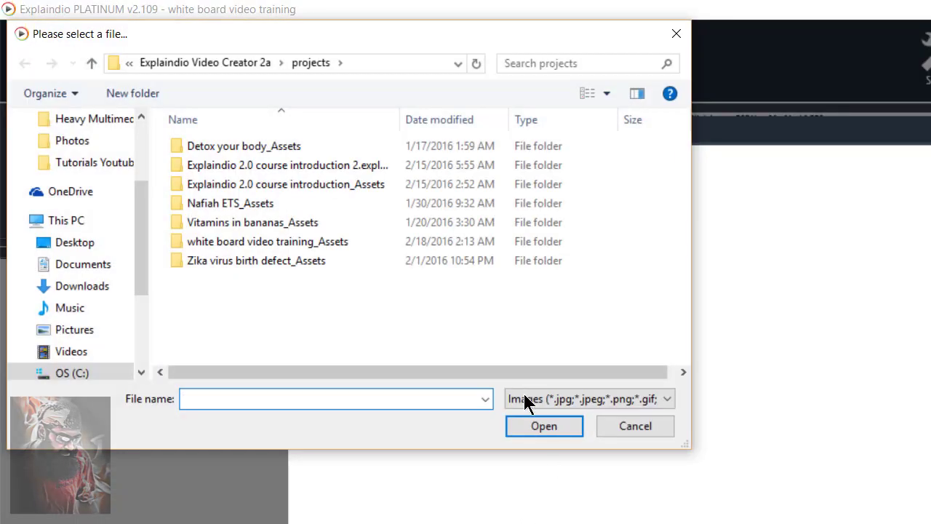
click(553, 399)
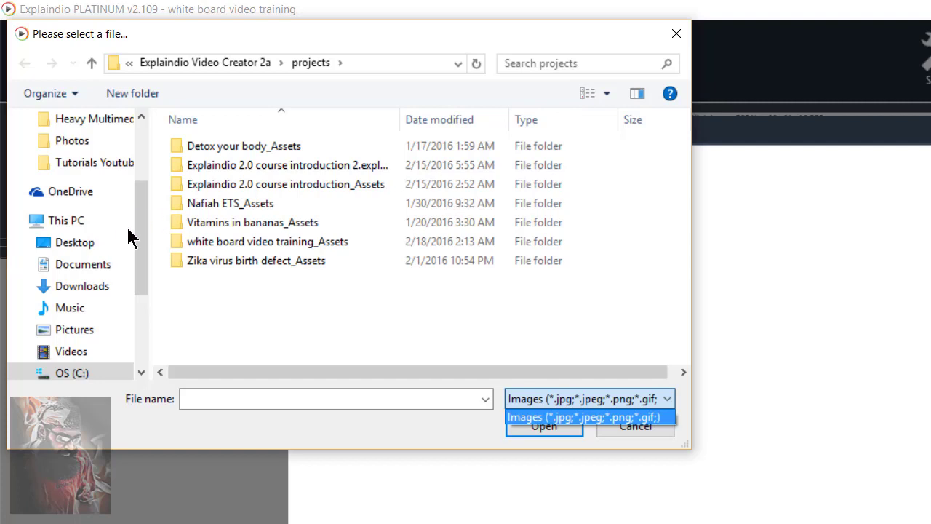
click(142, 233)
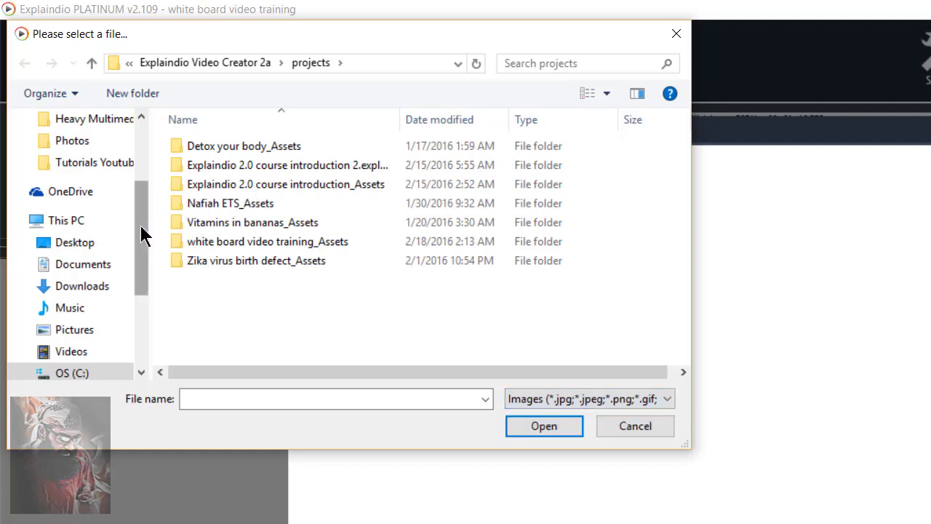
Step: Load "bismillah in arabic.png" from the images\Photos folder of Explaindio Video Creator 2a for the sketch import
click(123, 220)
double_click(301, 360)
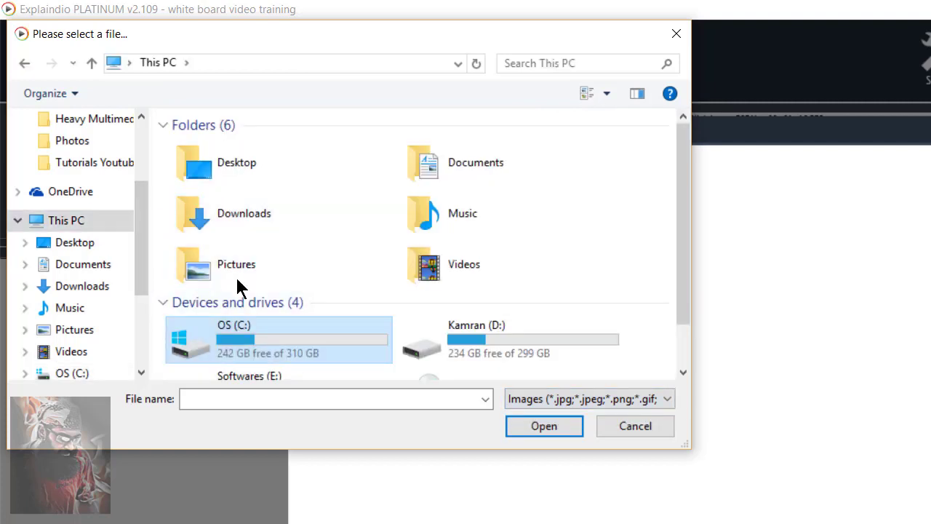
double_click(243, 259)
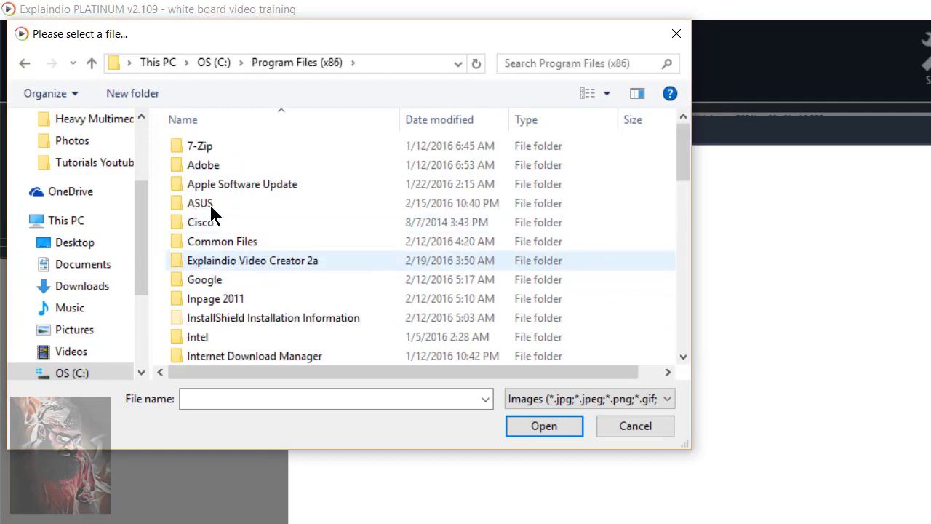
double_click(261, 256)
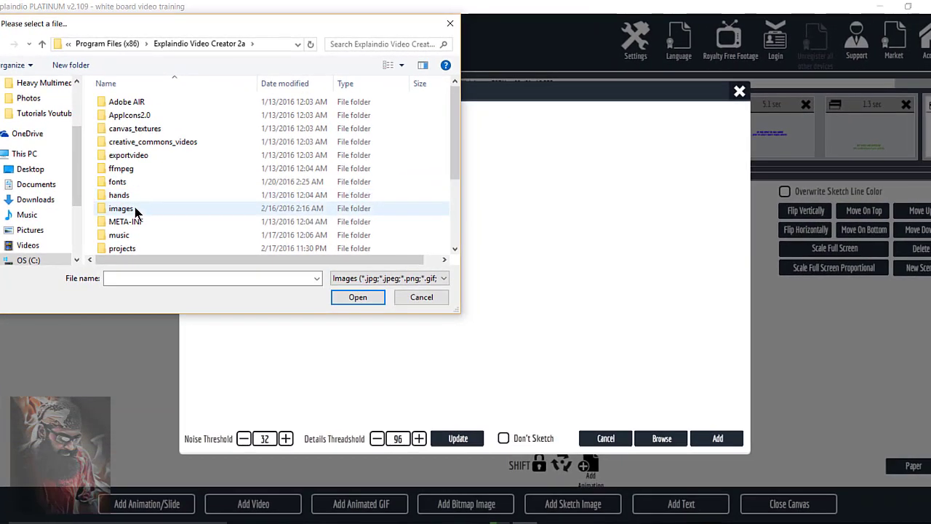
click(204, 298)
double_click(121, 208)
scroll(179, 194, down, 8)
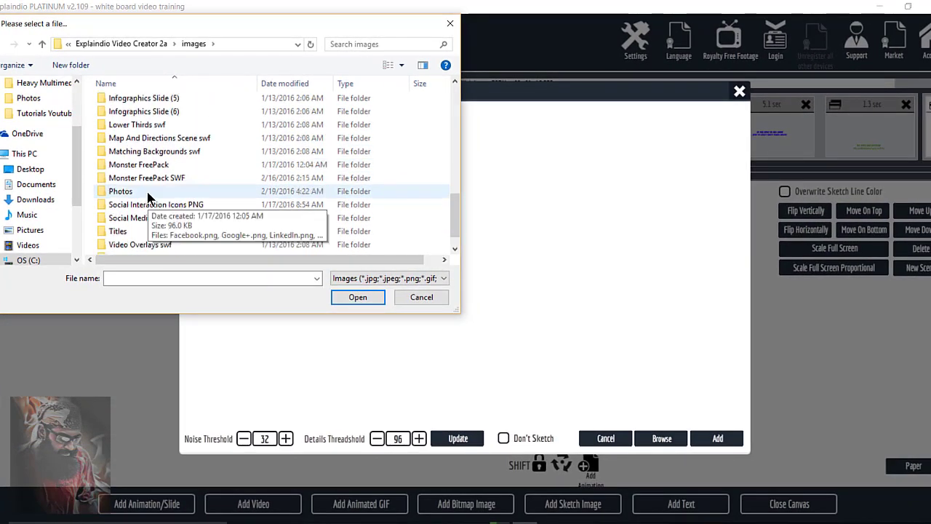
double_click(121, 191)
scroll(454, 120, down, 3)
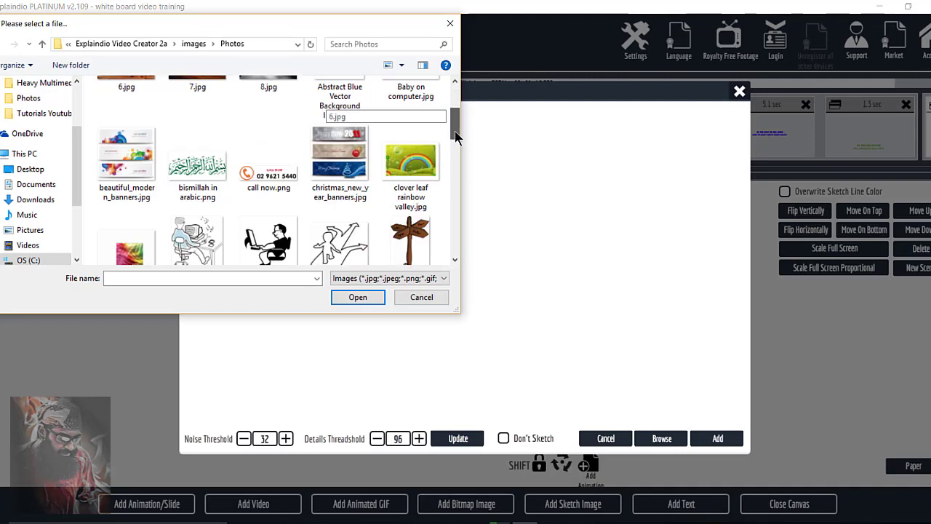
double_click(197, 137)
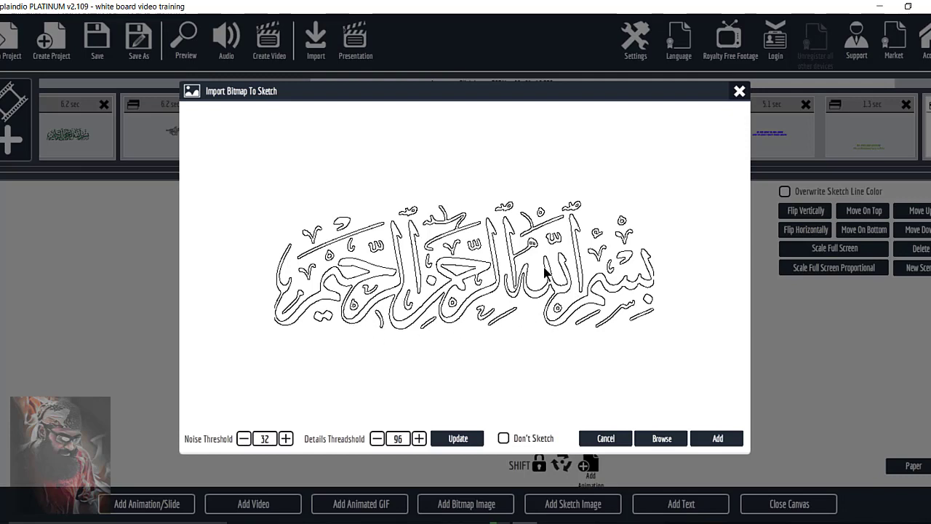
Step: Try a noise threshold of 0 and a details threshold of 0 on the bismillah sketch and update its preview
click(245, 440)
click(245, 439)
click(457, 439)
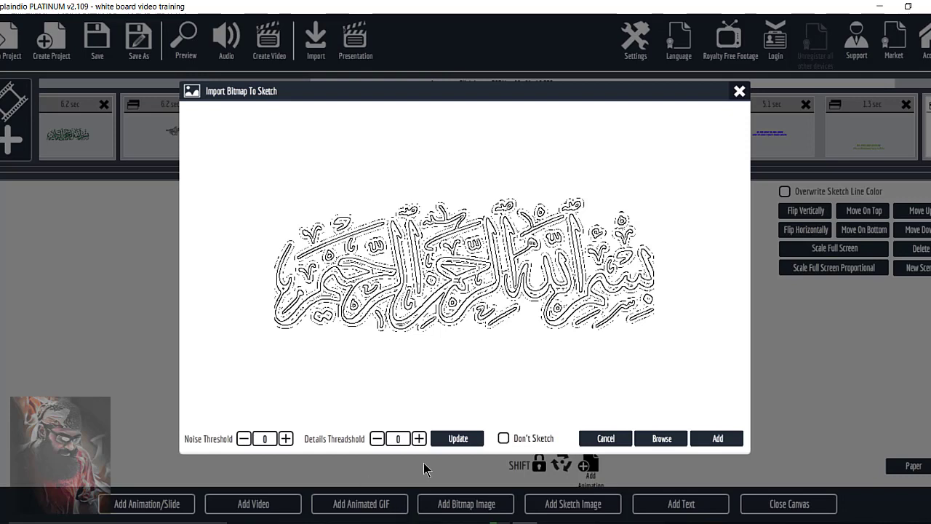
Step: Set the noise threshold to 37 and the details threshold to 46, and add the bismillah sketch to the scene
click(419, 438)
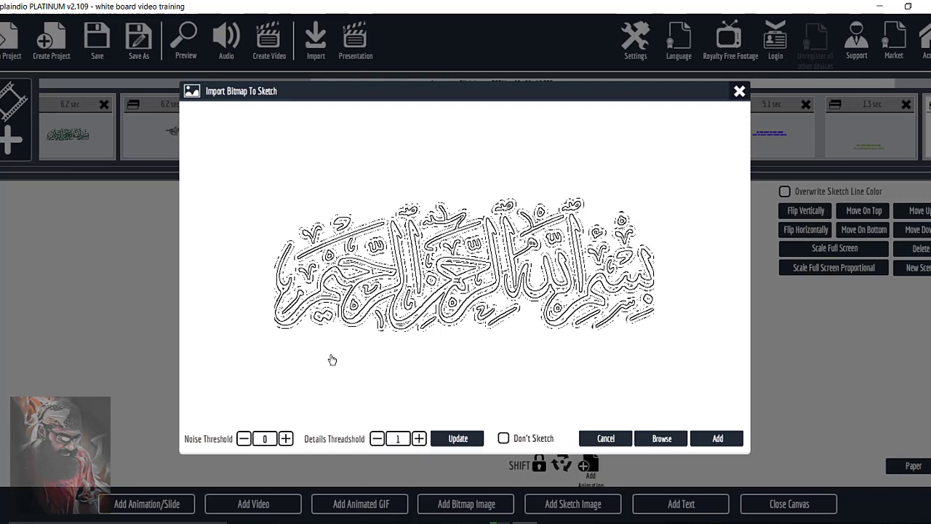
click(286, 438)
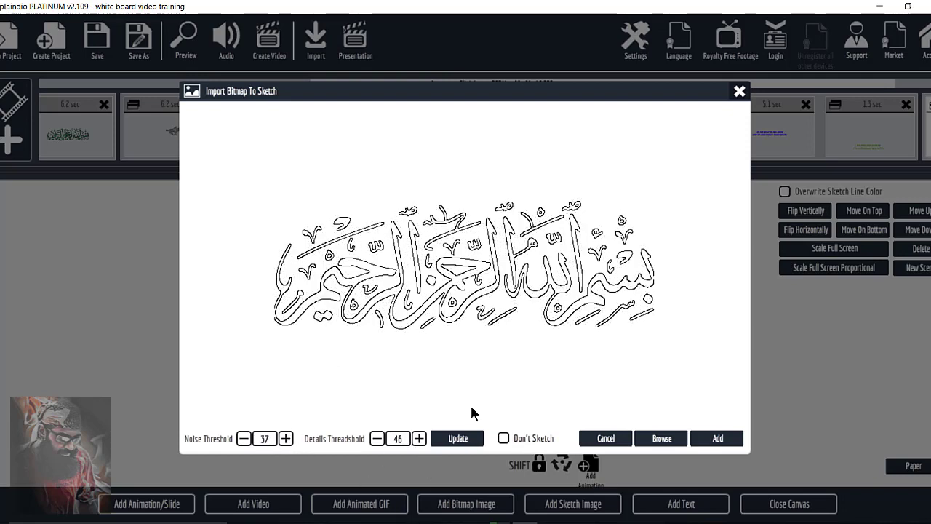
click(710, 439)
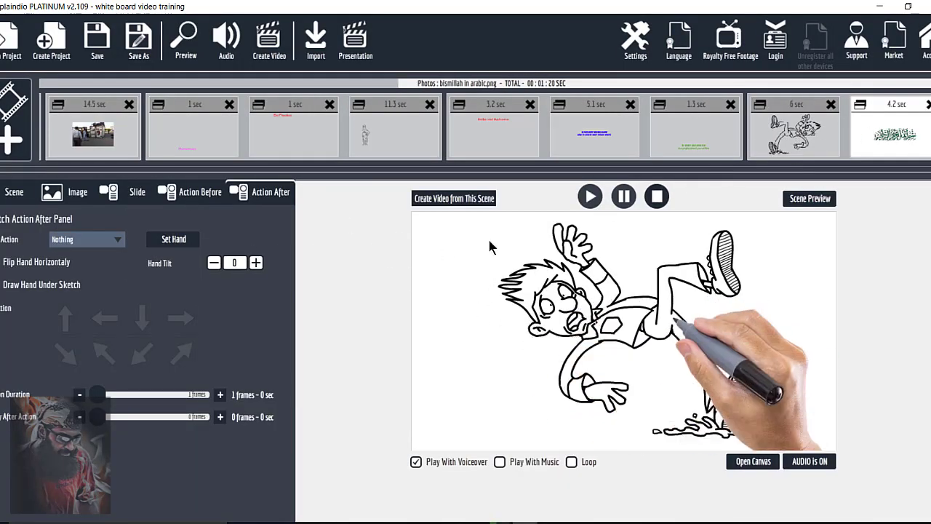
Step: Set the bismillah sketch's show action duration to 48 frames and overwrite its sketch line color with black
click(188, 192)
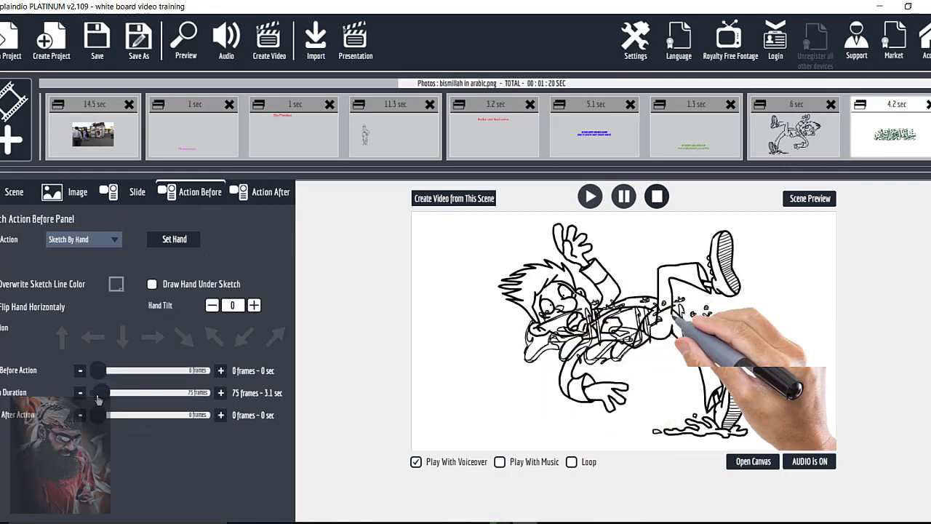
drag(101, 393, 97, 397)
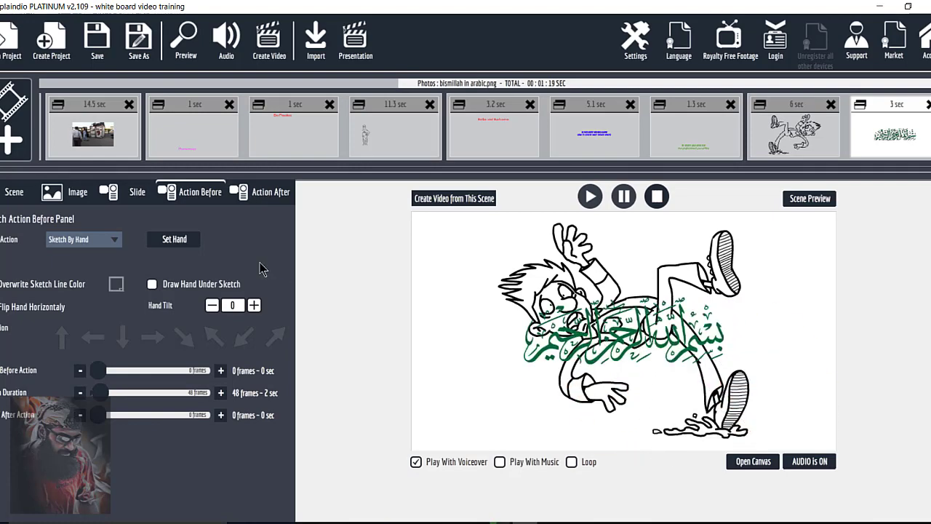
click(115, 283)
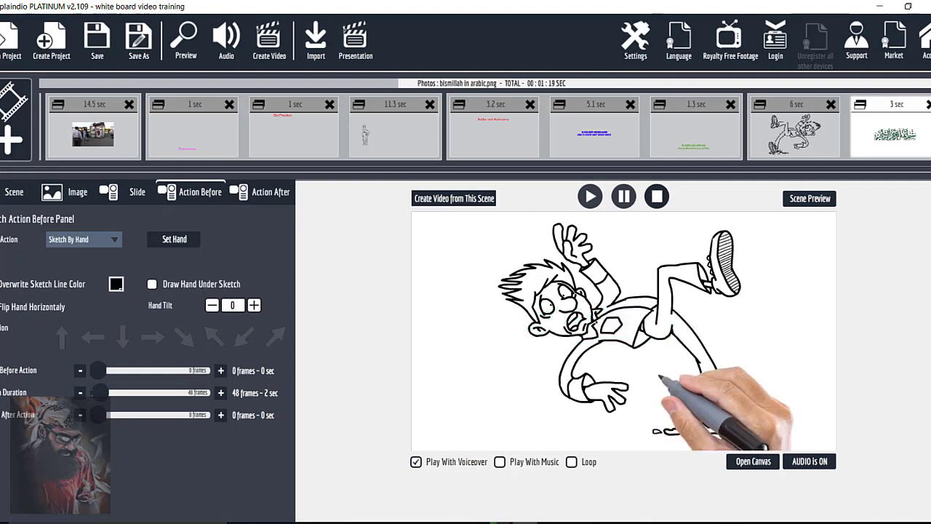
Step: Change the bismillah sketch's overwrite line color to magenta and check its image settings
click(117, 284)
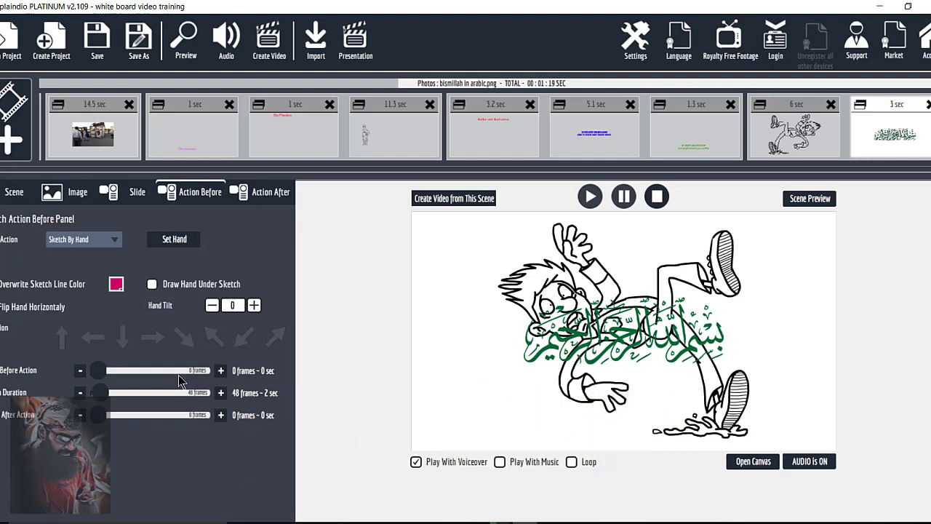
click(67, 193)
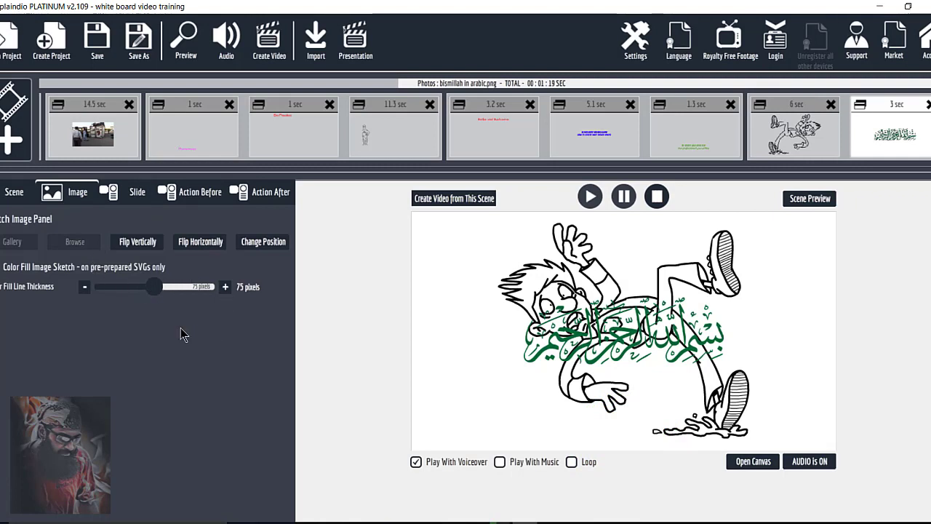
click(191, 192)
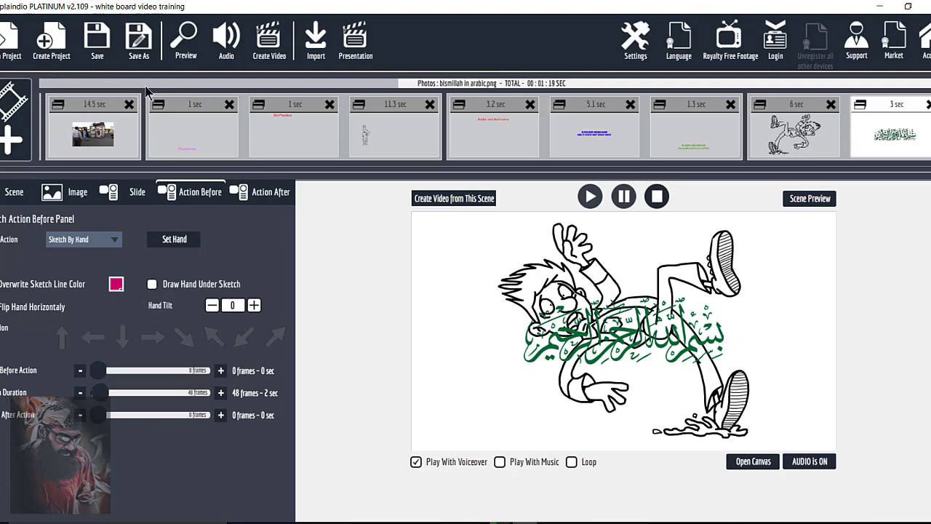
Step: Play the original running horse scene in the timeline for reference
scroll(152, 89, down, 5)
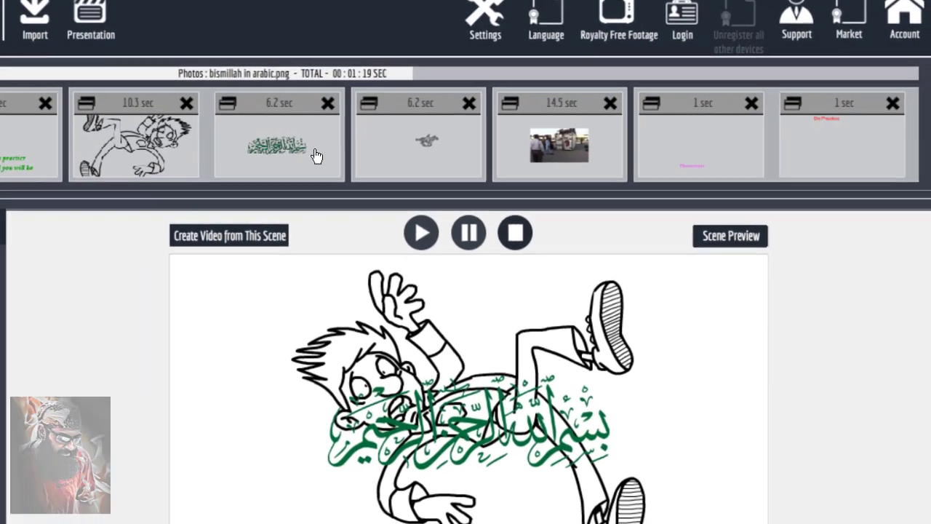
click(385, 160)
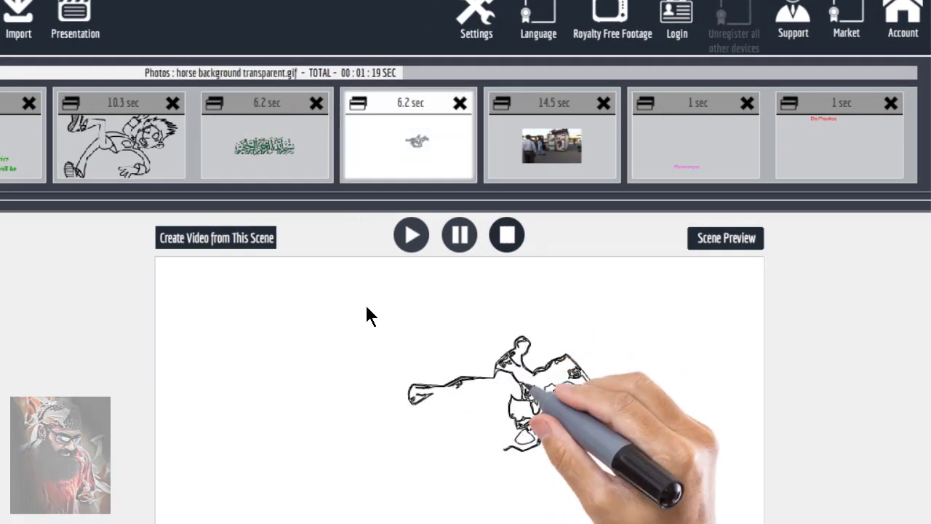
scroll(868, 79, down, 5)
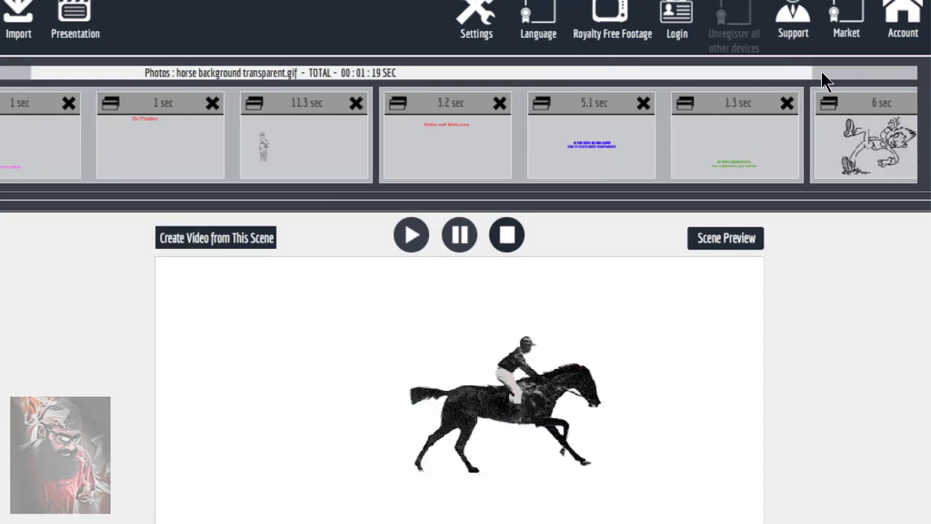
Step: Create a new scene and load "horse background transparent.gif" from the Photos folder for the animated GIF import
scroll(899, 80, down, 1)
click(901, 87)
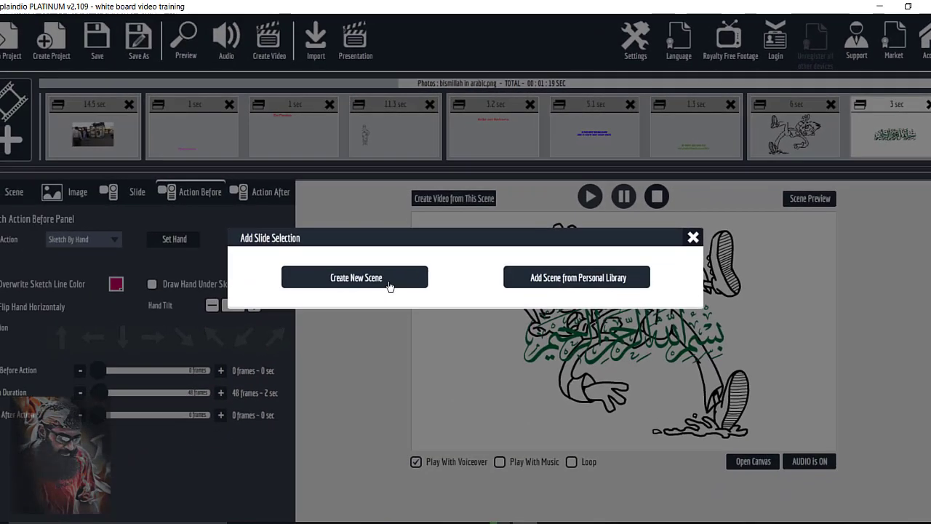
click(131, 352)
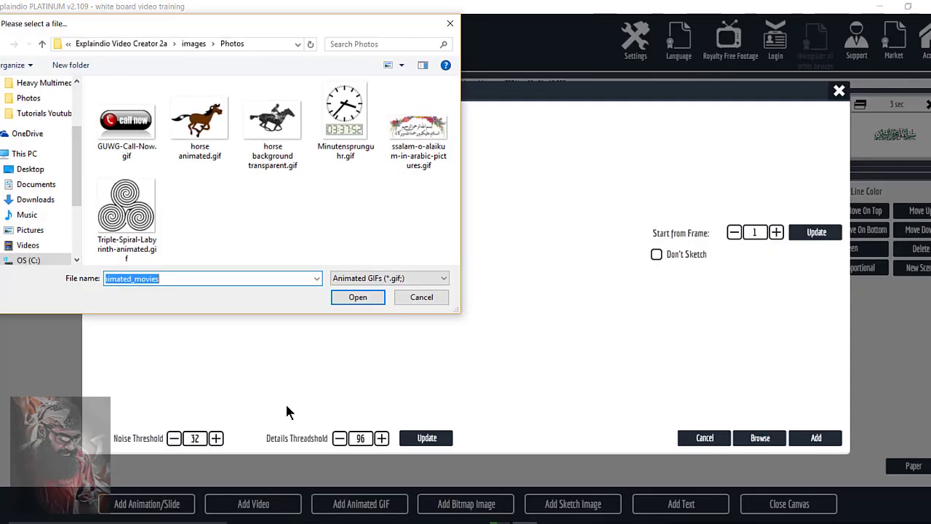
click(398, 278)
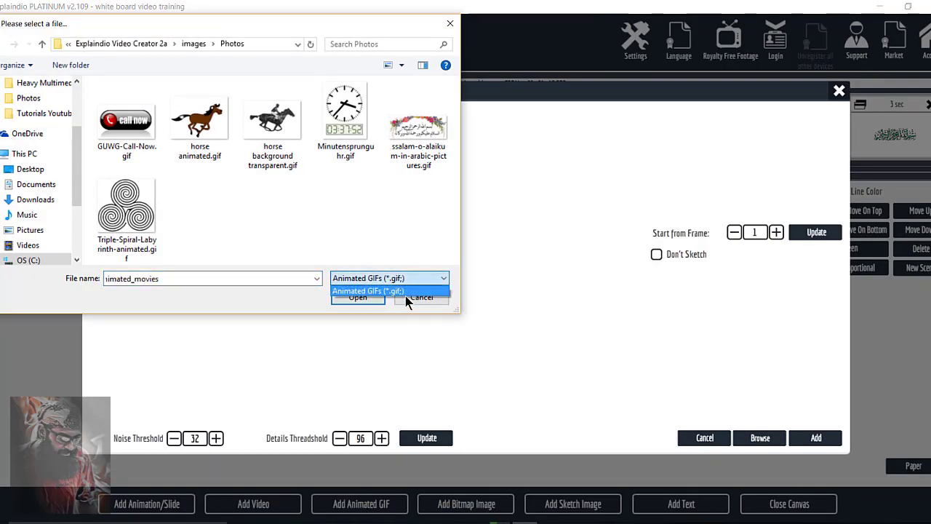
click(406, 278)
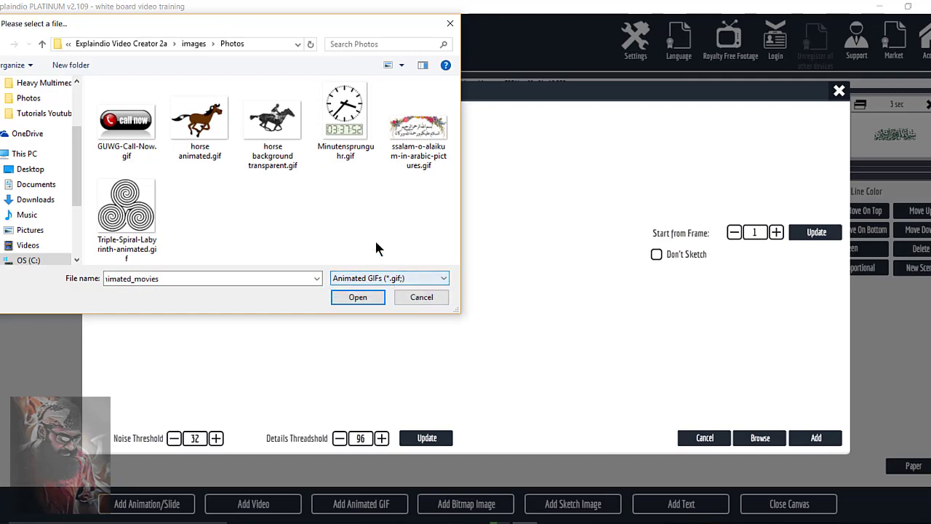
double_click(271, 131)
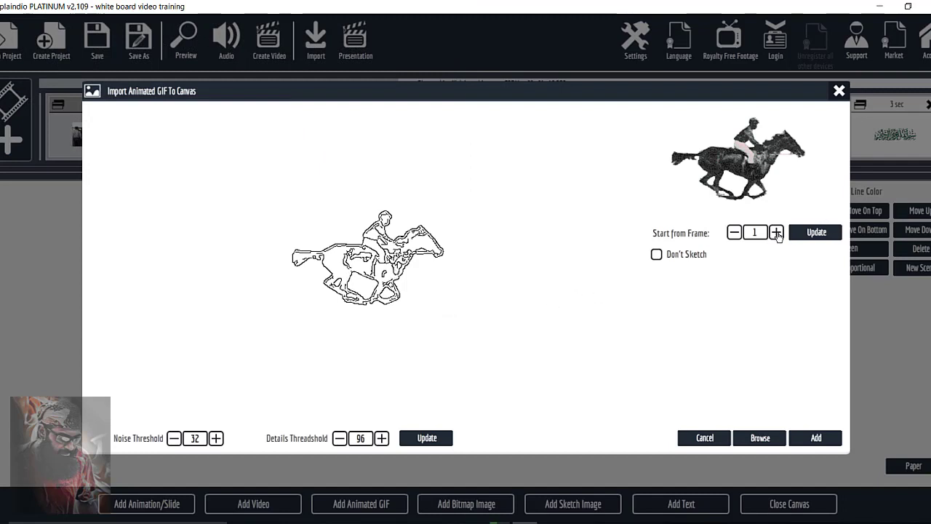
Step: Try different start frames for the horse GIF, stepping up to frame 6 and on around to frame 1
click(777, 231)
click(776, 231)
click(776, 232)
click(776, 231)
click(777, 231)
click(776, 231)
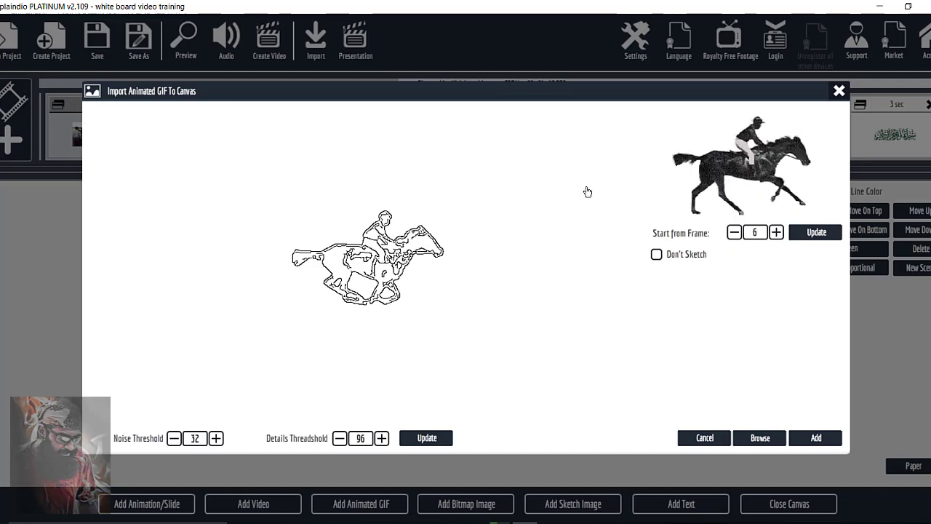
click(776, 232)
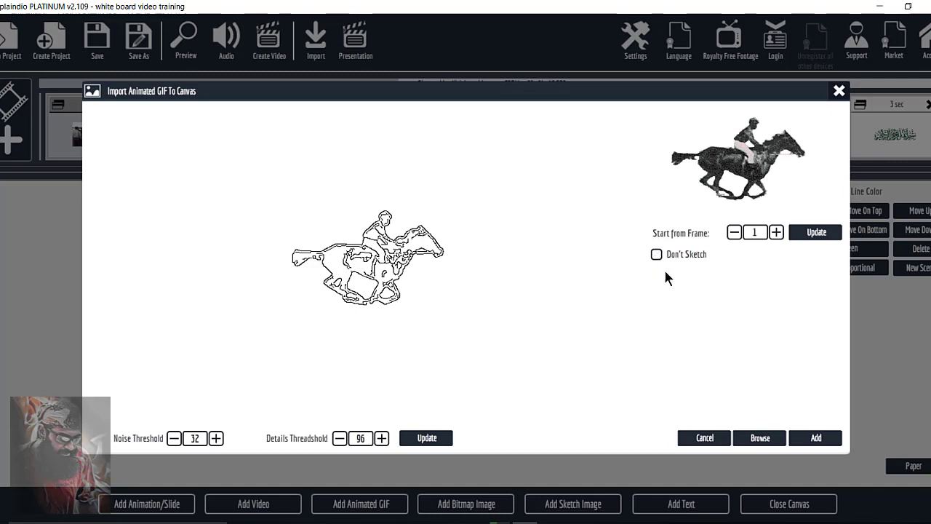
Step: Place the horse GIF enlarged on the canvas and set its show action duration to 42 frames
click(814, 437)
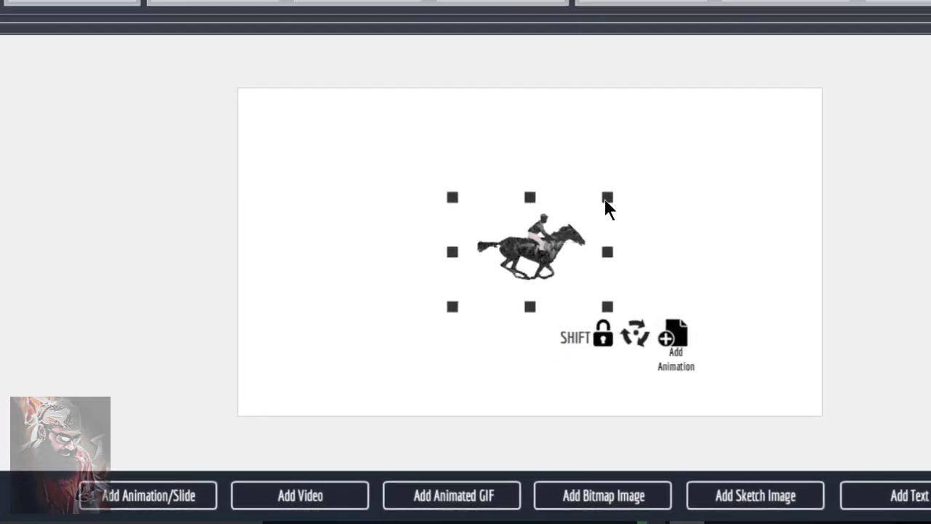
drag(606, 201, 668, 174)
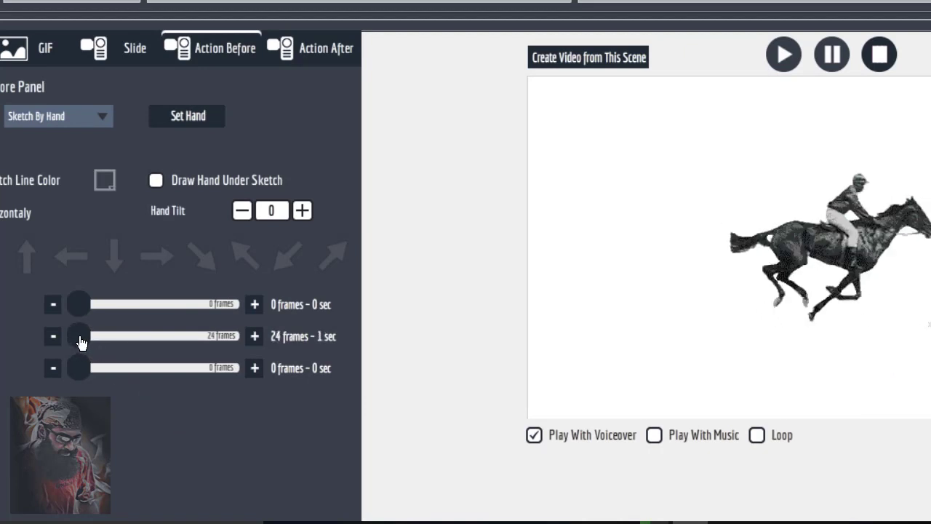
click(83, 343)
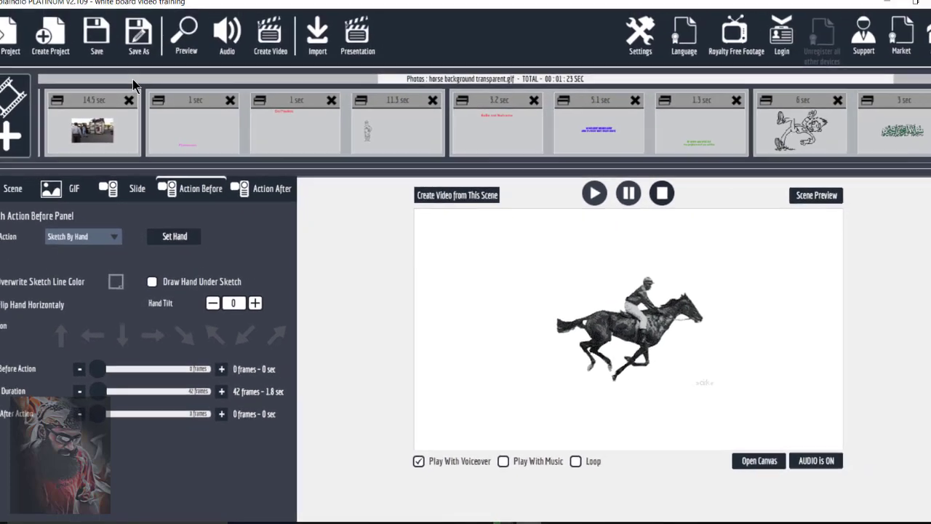
Step: Examine the original container video scene's action and video settings, and replay the welcome text and slipping man scenes
click(720, 138)
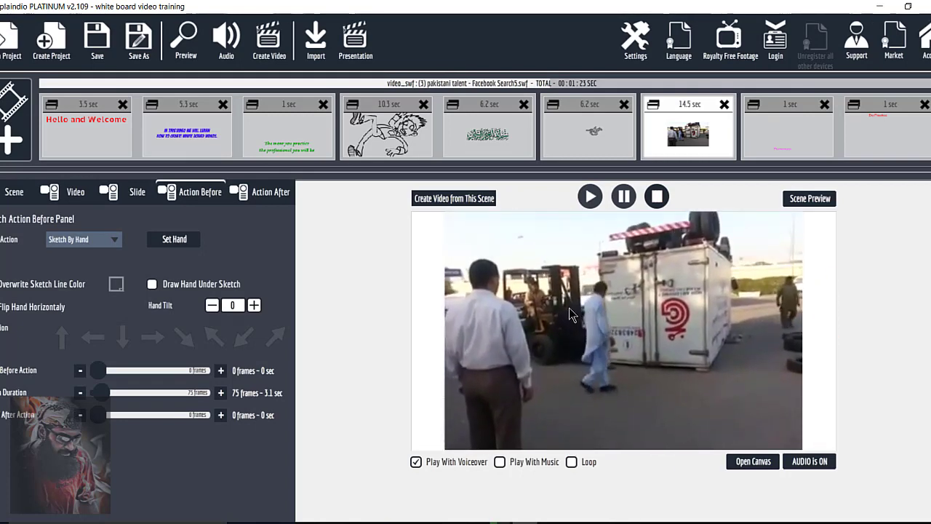
click(72, 192)
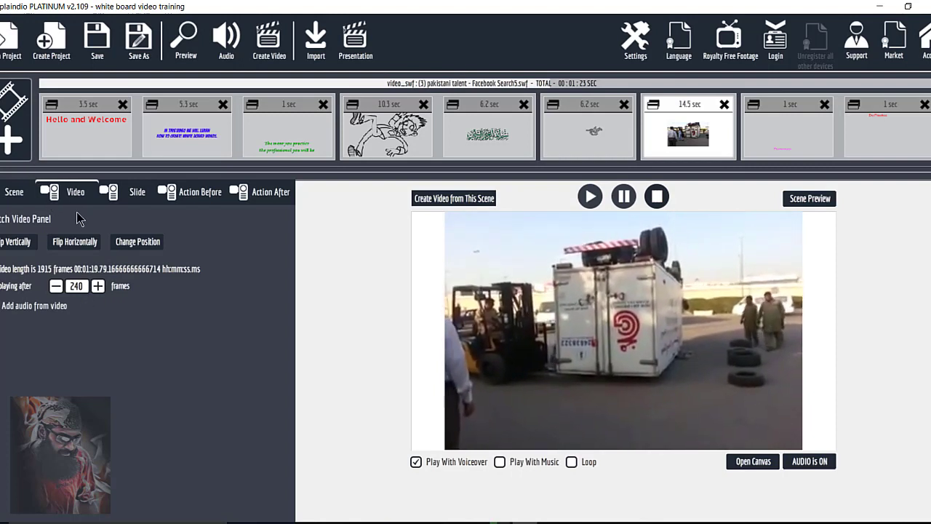
click(83, 153)
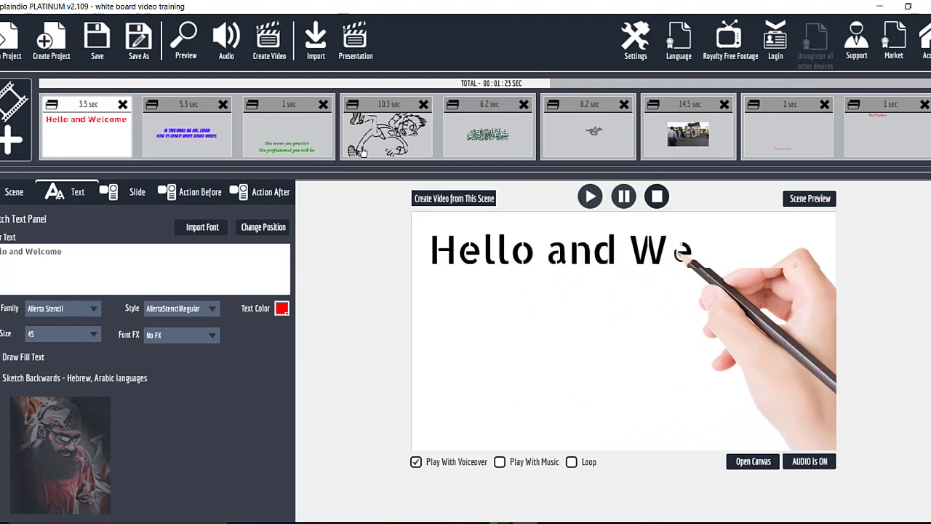
click(354, 150)
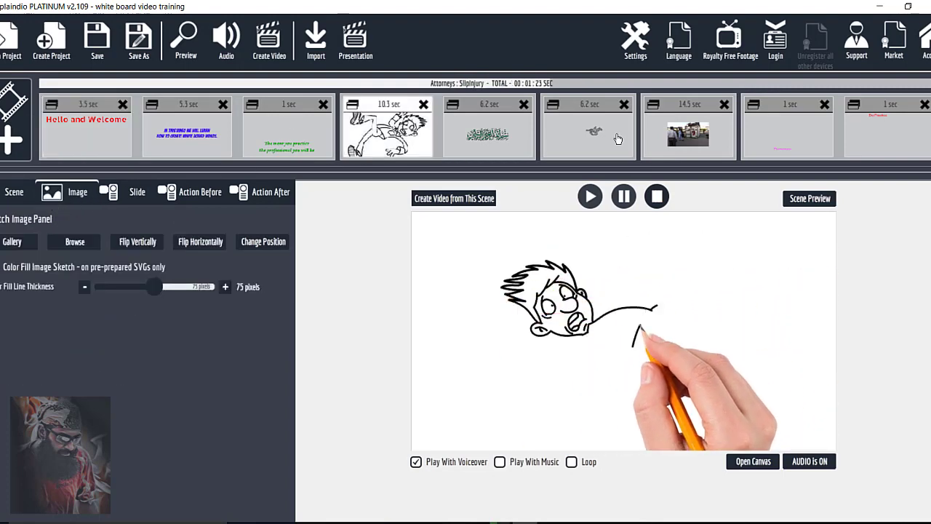
click(651, 138)
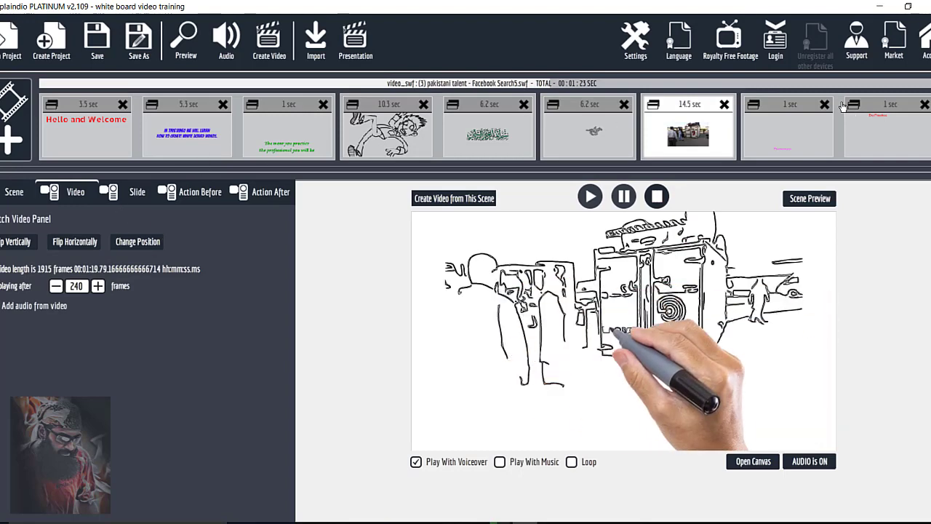
Step: Create a new empty scene after the new horse scene at the end of the timeline
scroll(871, 75, down, 5)
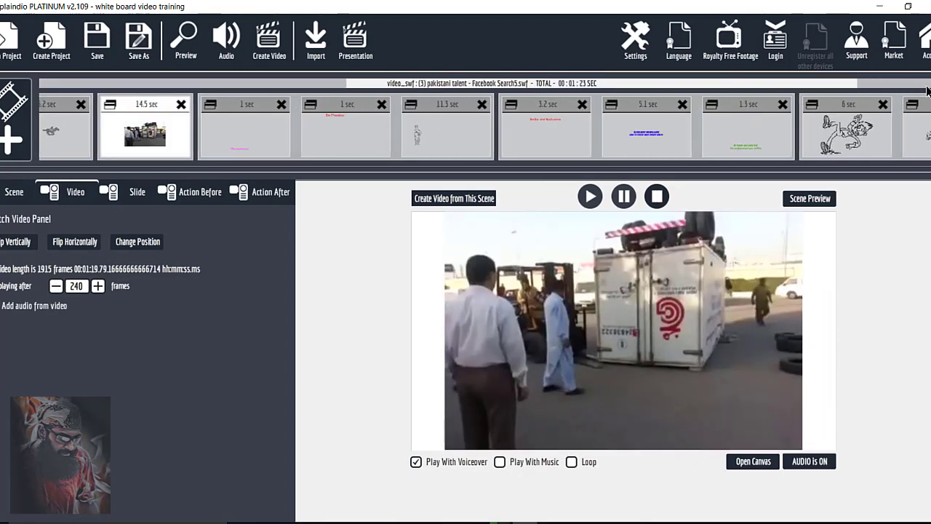
scroll(864, 85, up, 2)
scroll(927, 91, down, 5)
click(922, 129)
click(16, 145)
click(403, 283)
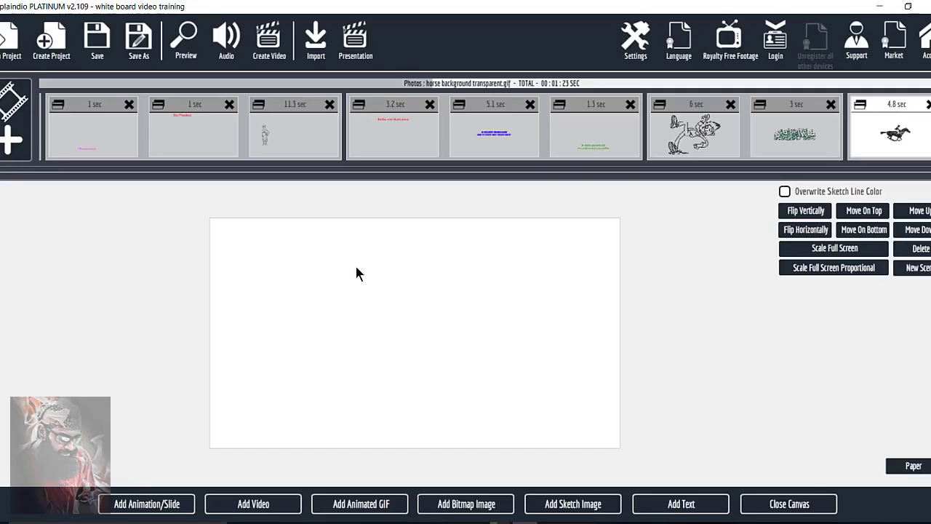
Step: Add "(3) pakistani talent - Facebook Search5.MP4" from local storage, folder "009 Video - Other videos compilation", to the scene with noise threshold 32 and details threshold 96
click(256, 506)
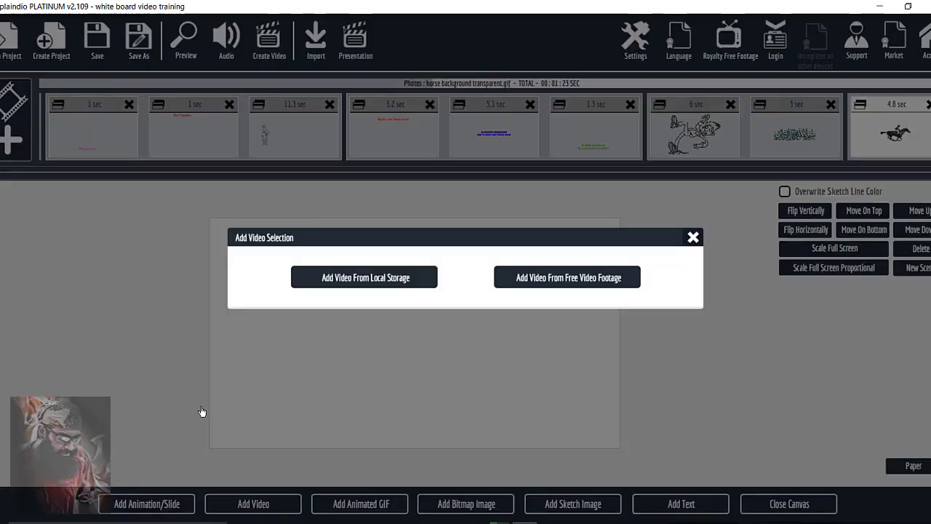
click(368, 284)
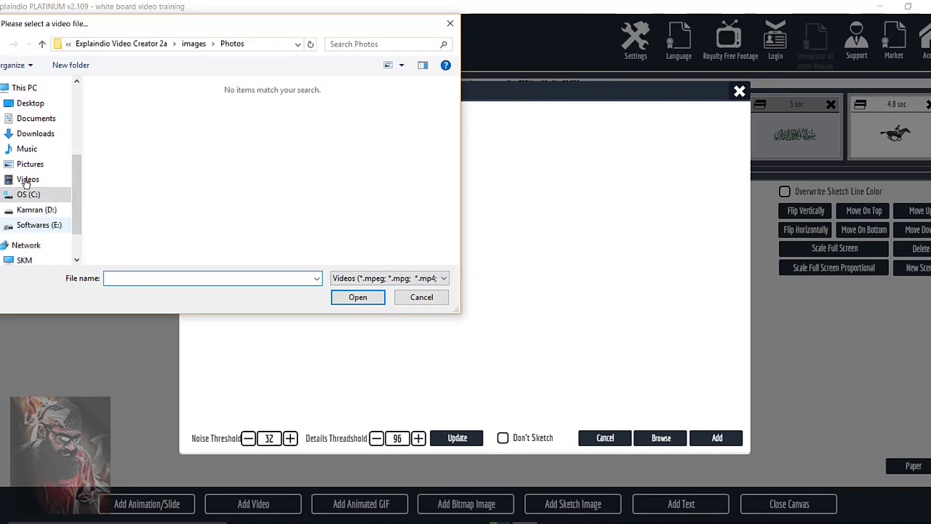
click(44, 225)
double_click(131, 142)
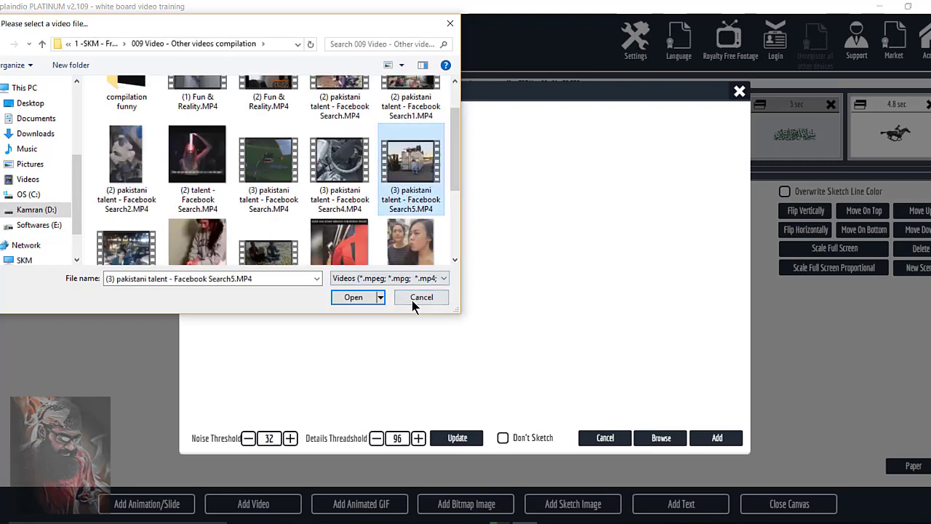
click(365, 301)
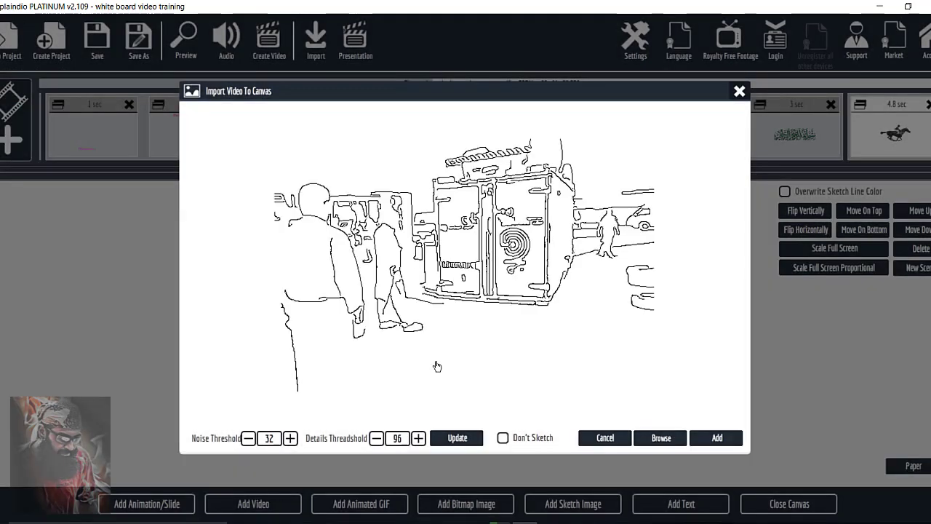
click(710, 440)
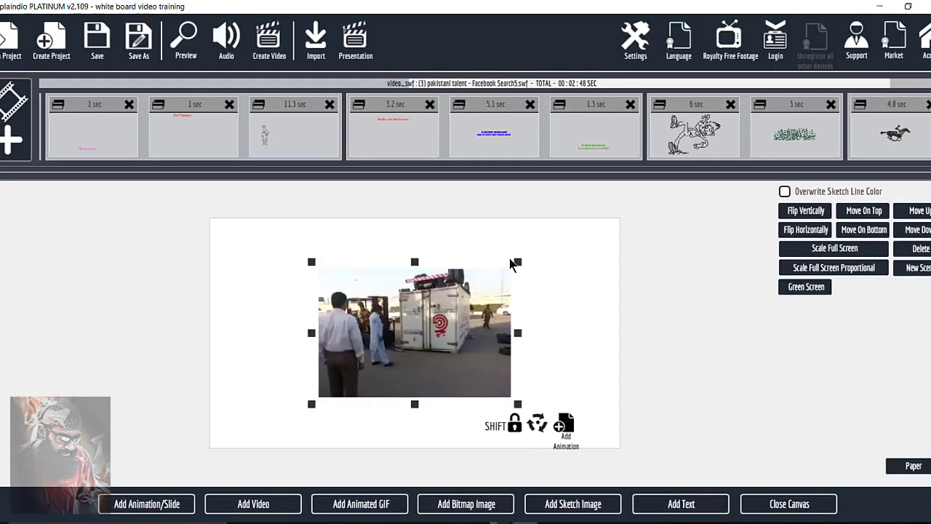
Step: Compare full-screen and proportional scaling of the container video, keep Scale Full Screen, and close the canvas
click(827, 249)
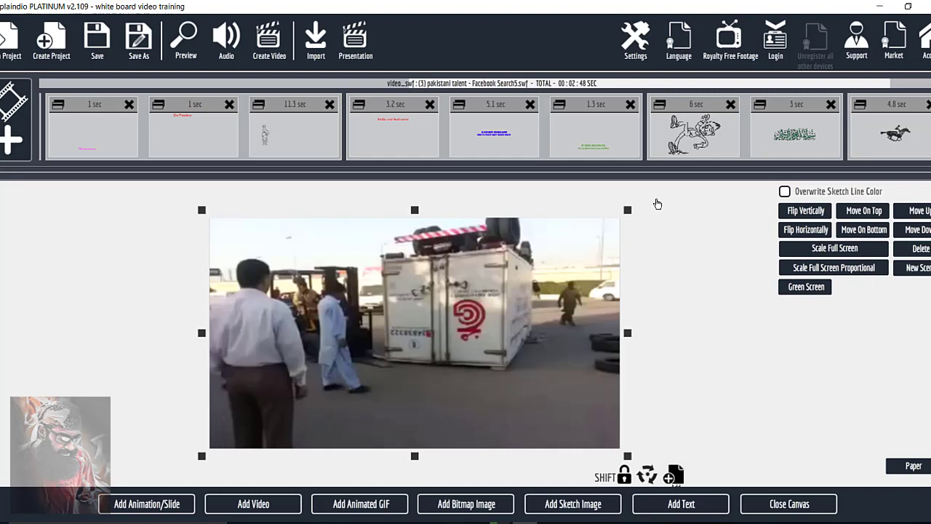
click(829, 270)
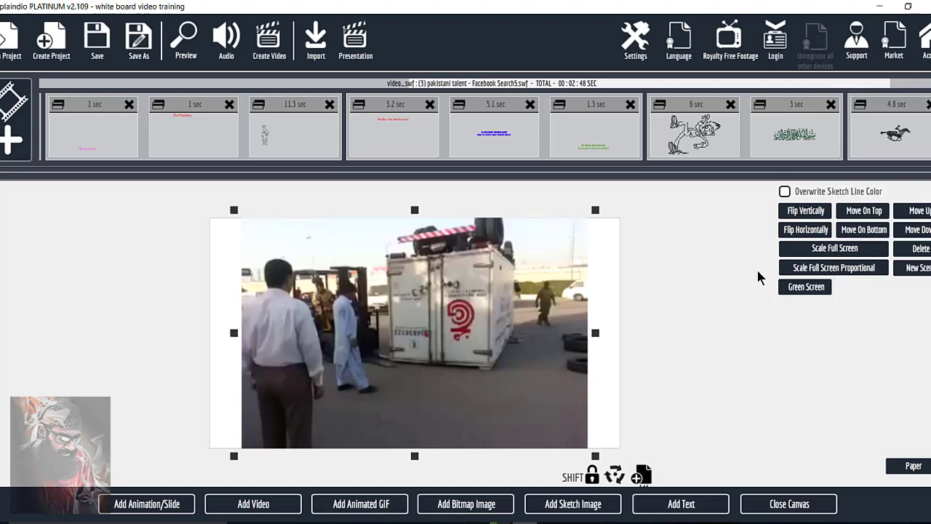
click(826, 251)
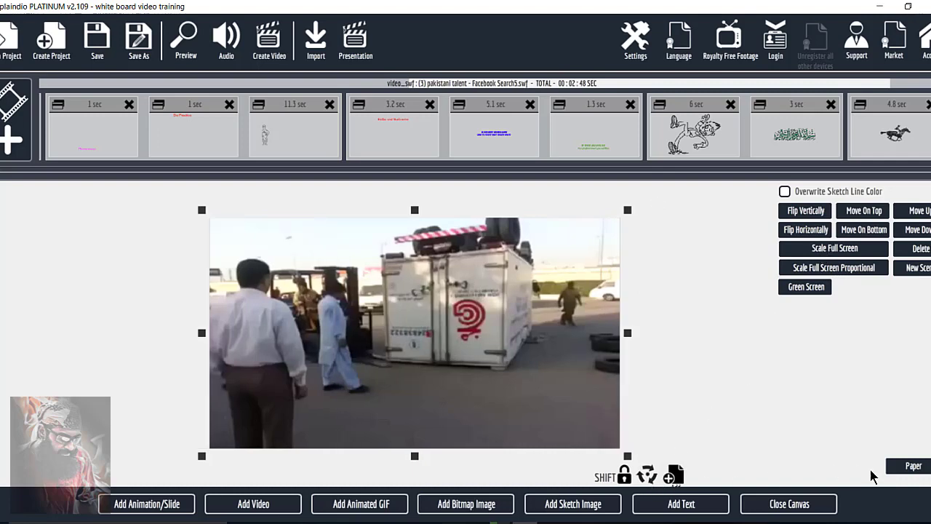
click(766, 507)
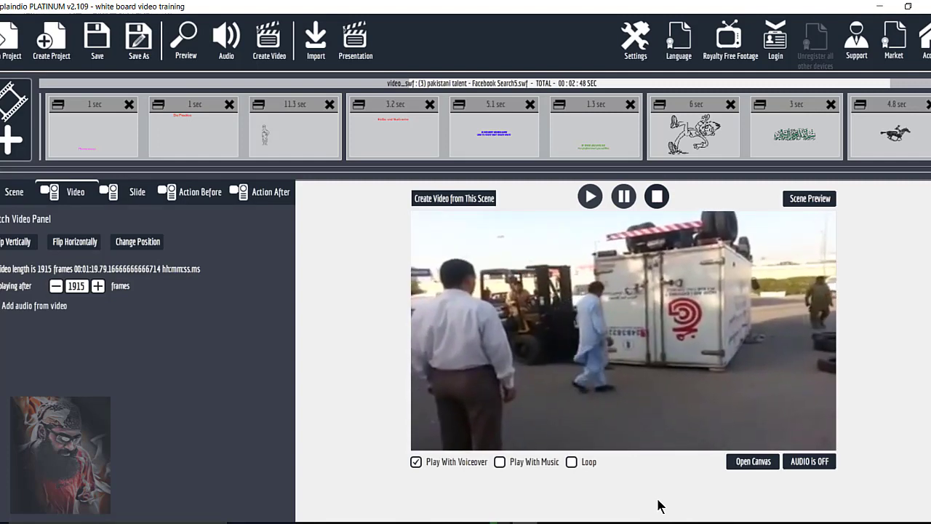
Step: Set the container video to stop playing after 120 frames and preview the scene
click(805, 462)
click(805, 463)
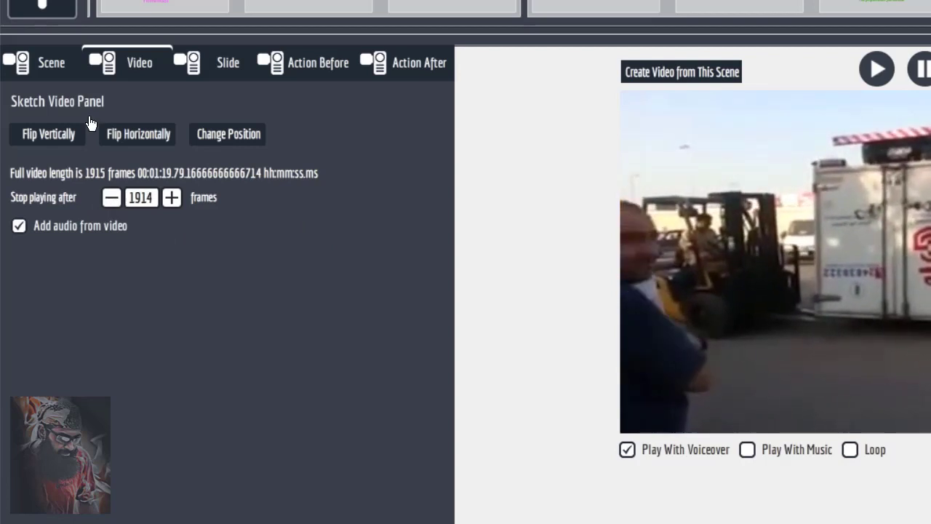
key(Down)
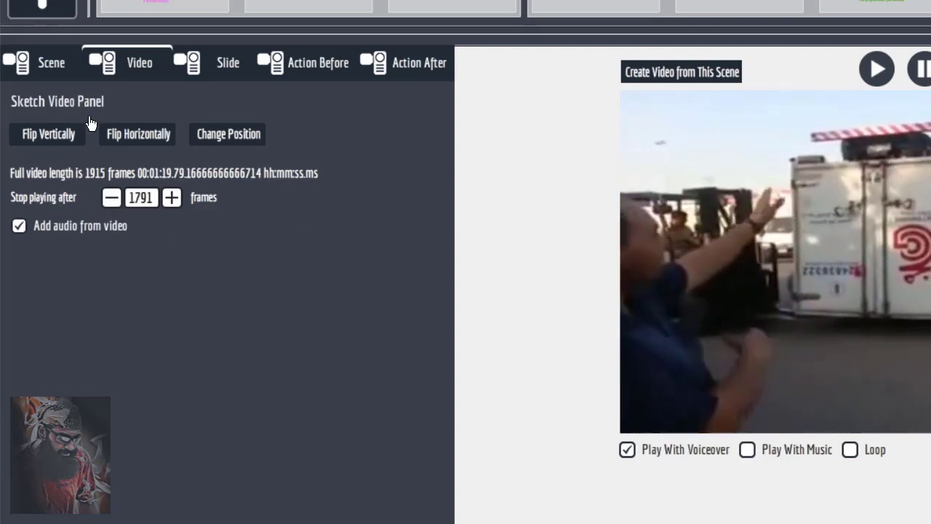
key(Down)
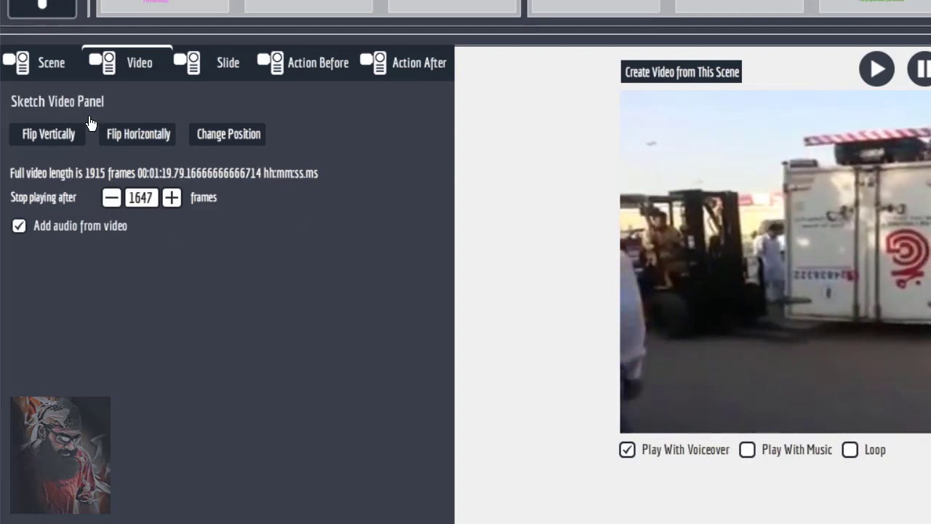
key(Down)
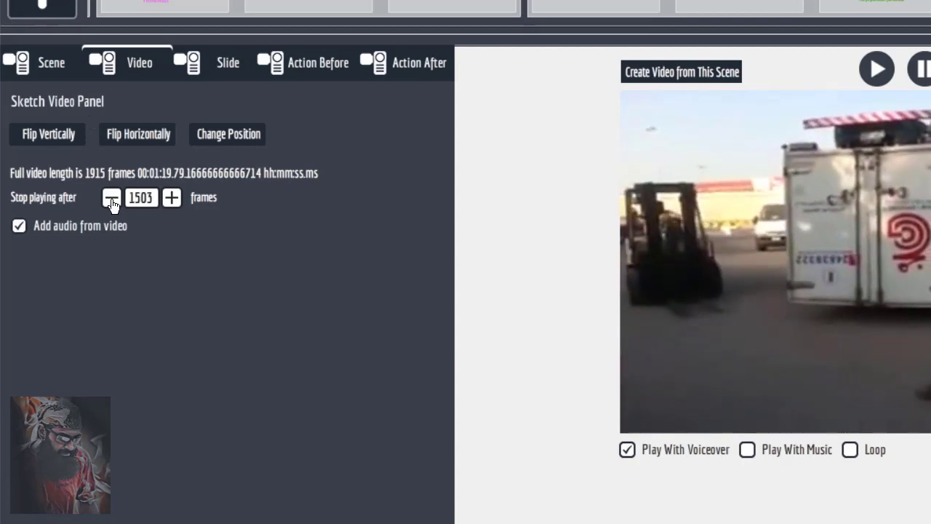
key(Down)
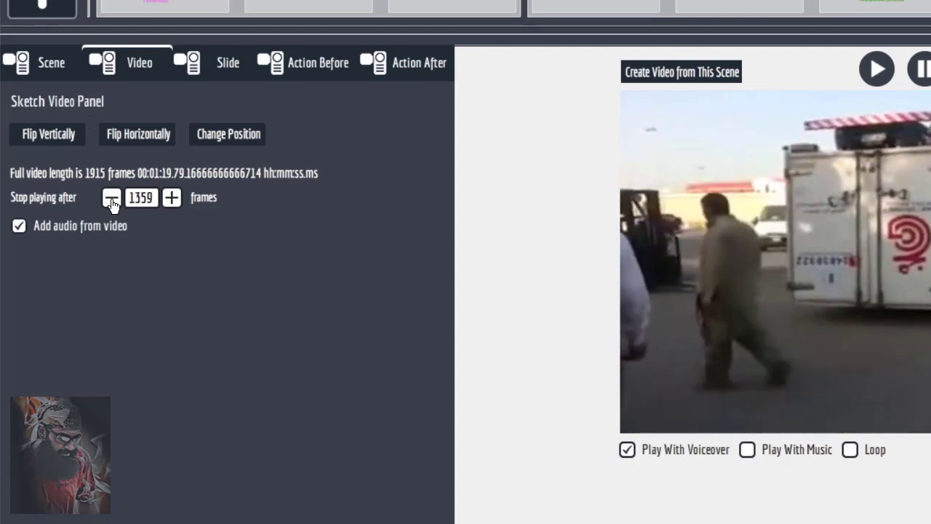
key(Down)
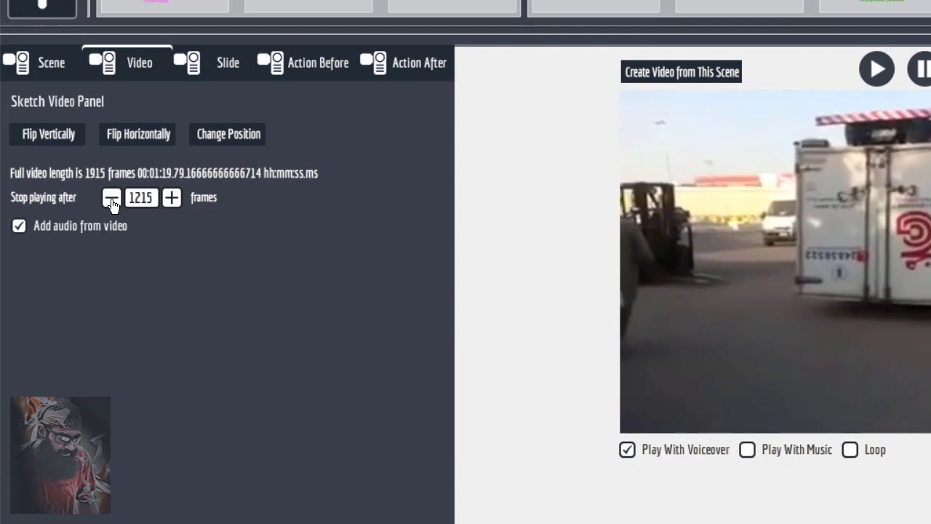
click(112, 198)
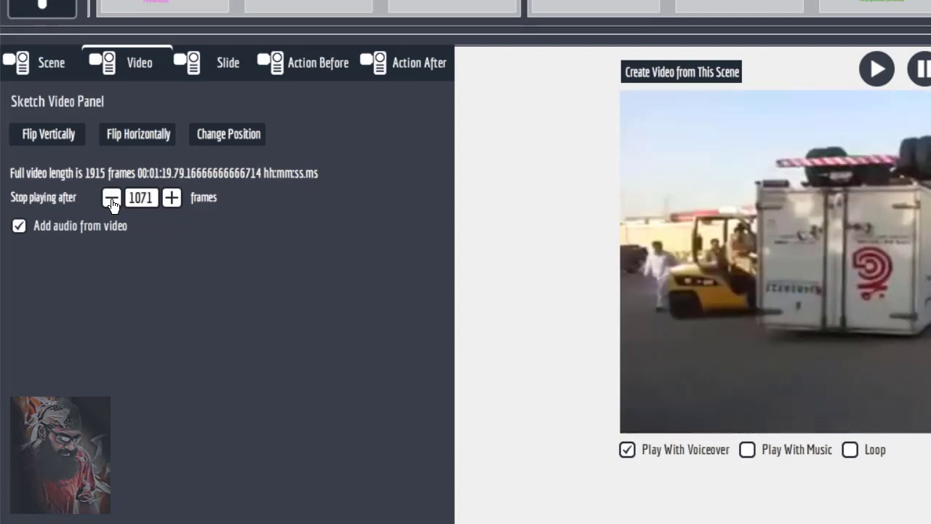
click(111, 200)
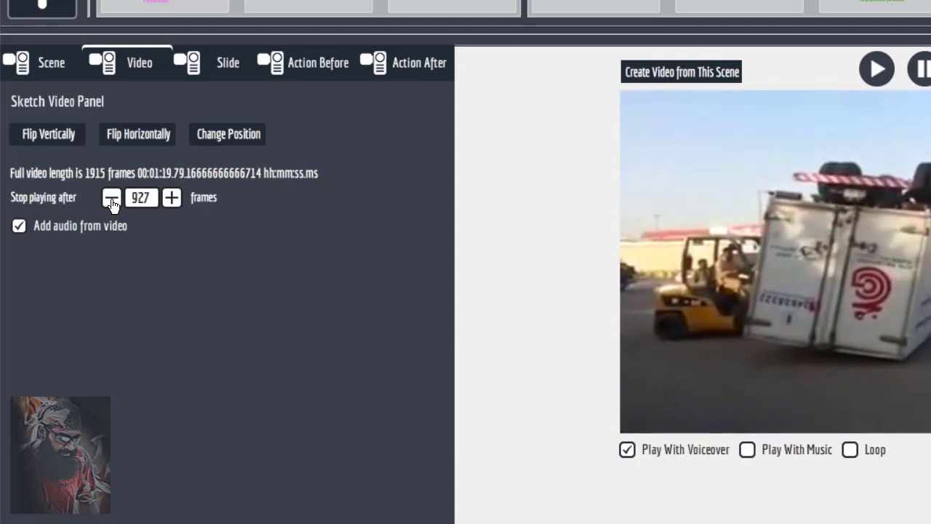
click(111, 200)
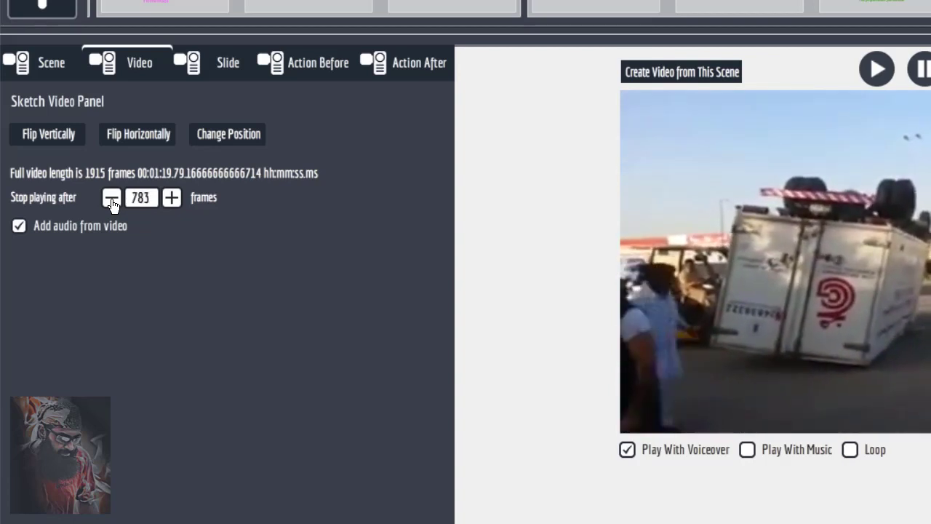
click(111, 199)
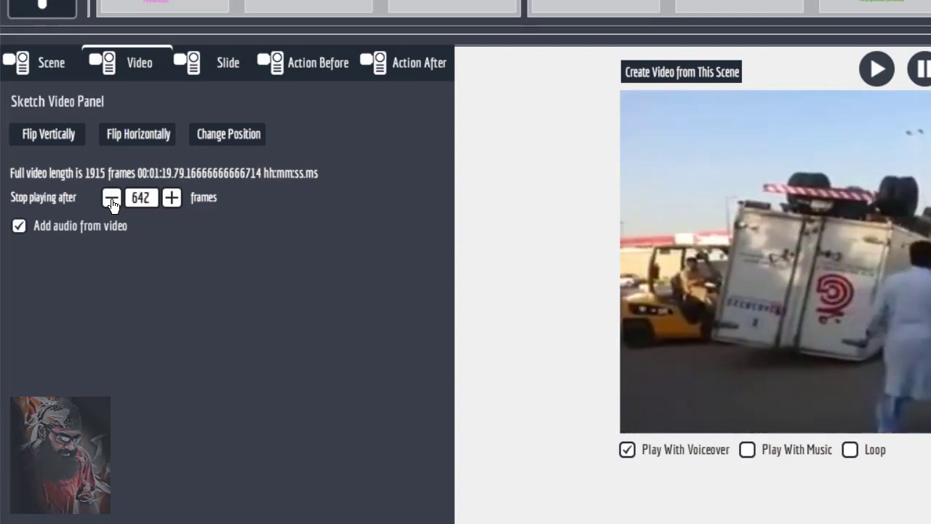
click(111, 199)
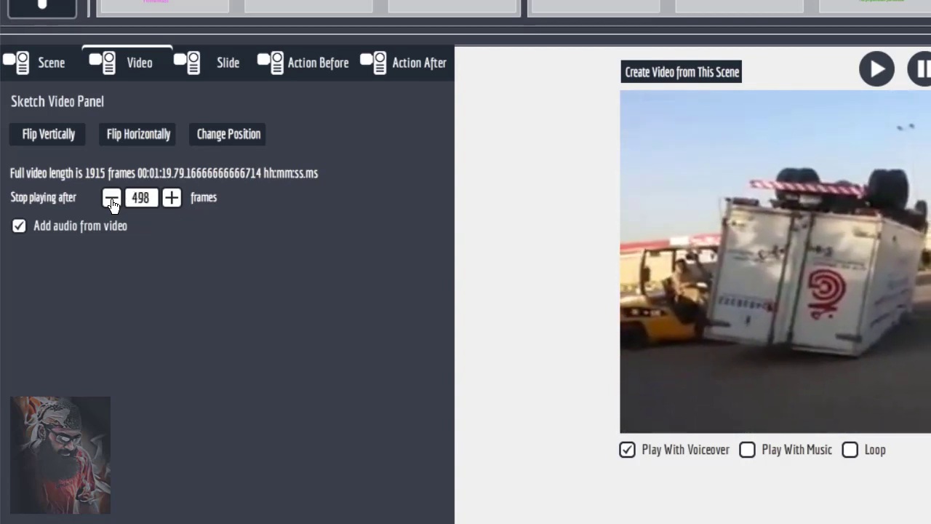
click(111, 200)
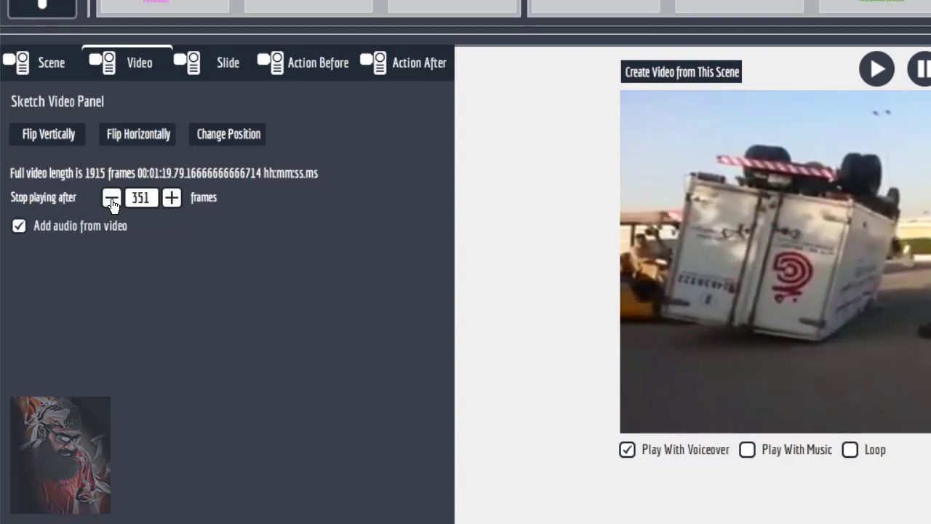
click(111, 199)
click(111, 199)
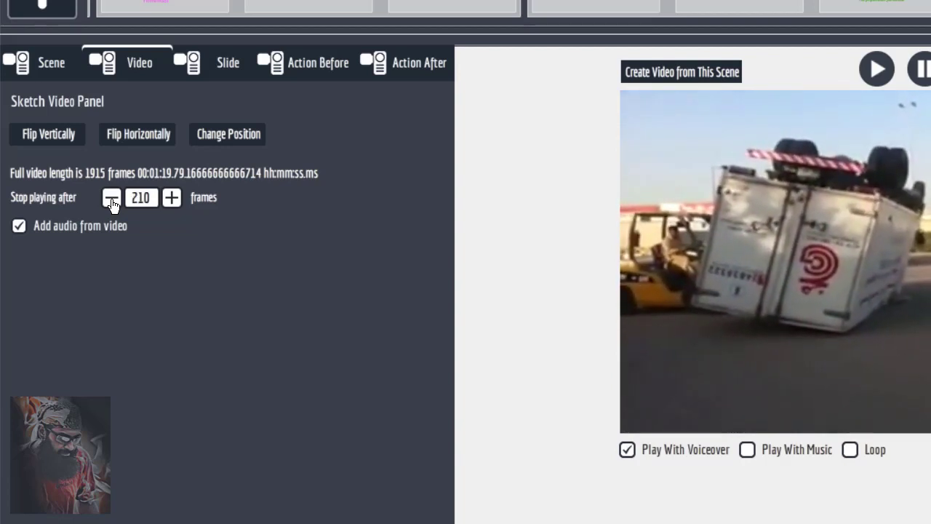
click(111, 200)
click(930, 72)
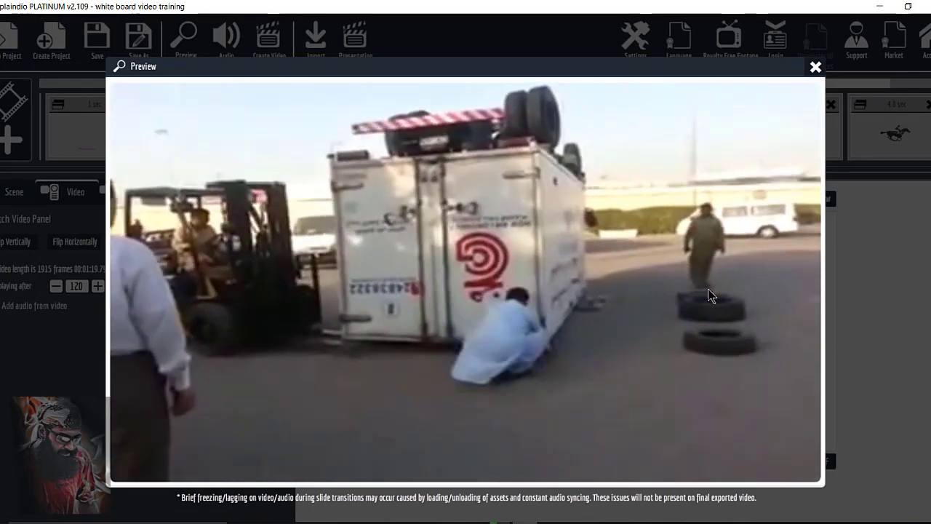
click(815, 66)
Step: Set the container video's Sketch By Hand duration to 39 frames and its after-action to a 16-frame Fade Out
click(193, 191)
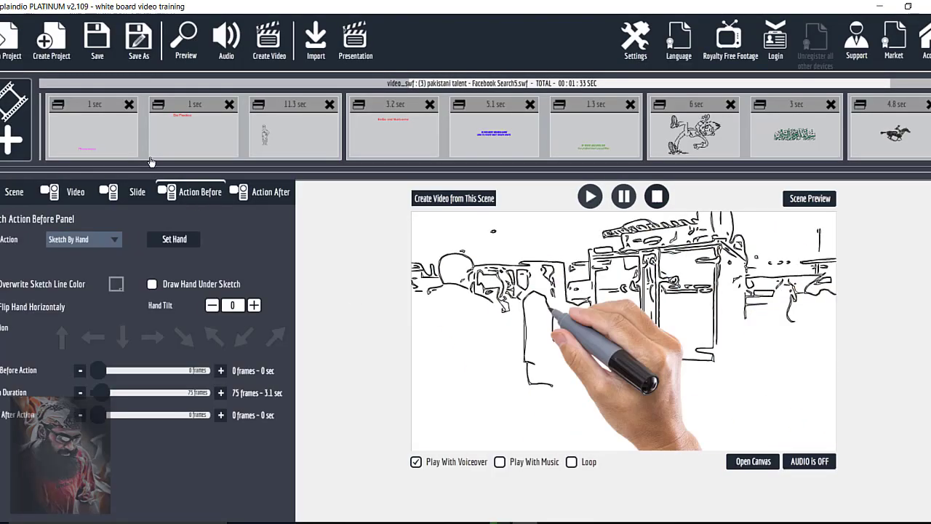
drag(100, 392, 98, 393)
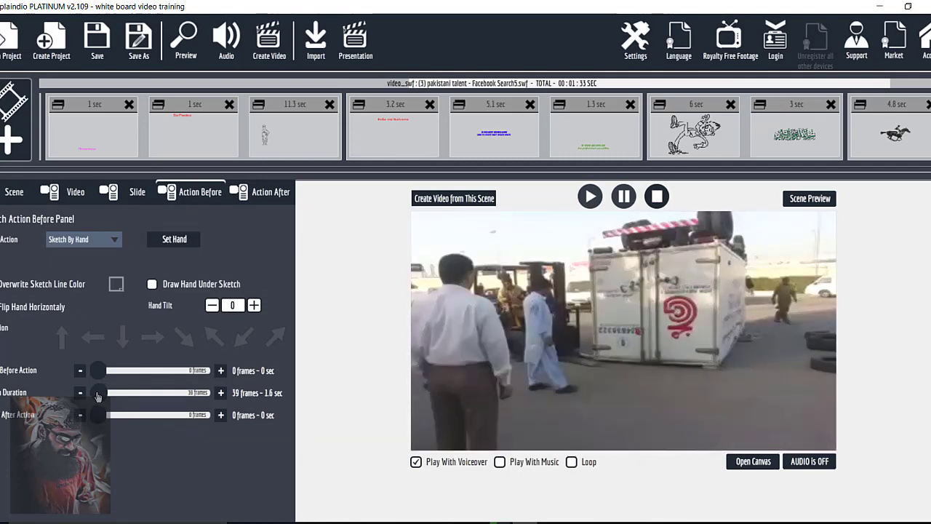
click(262, 198)
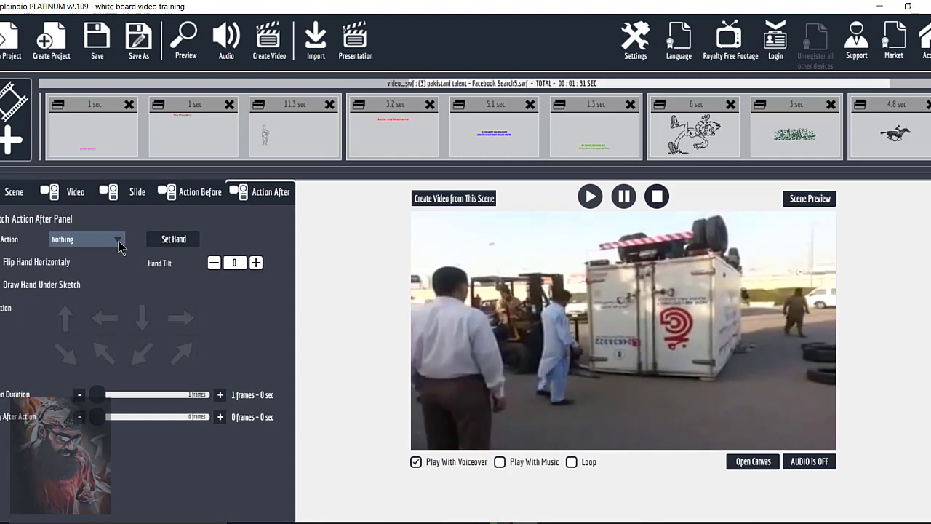
click(118, 242)
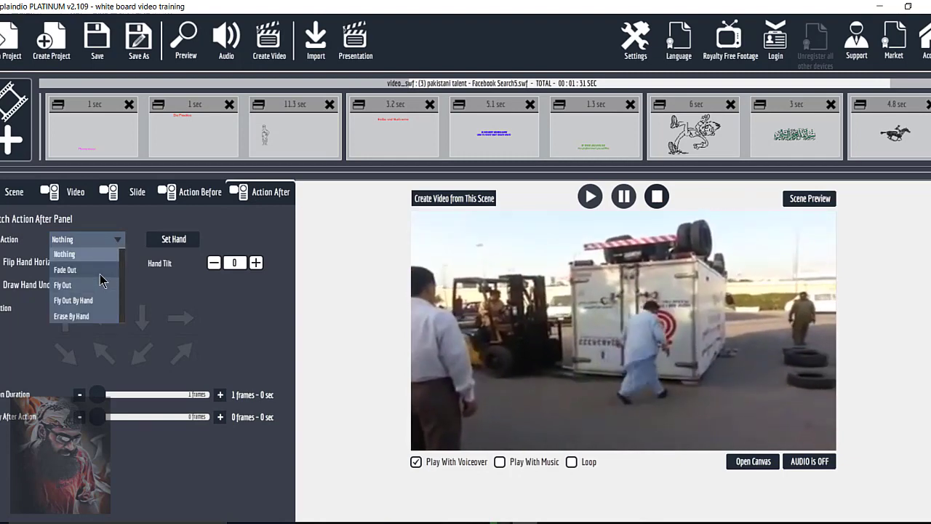
click(90, 270)
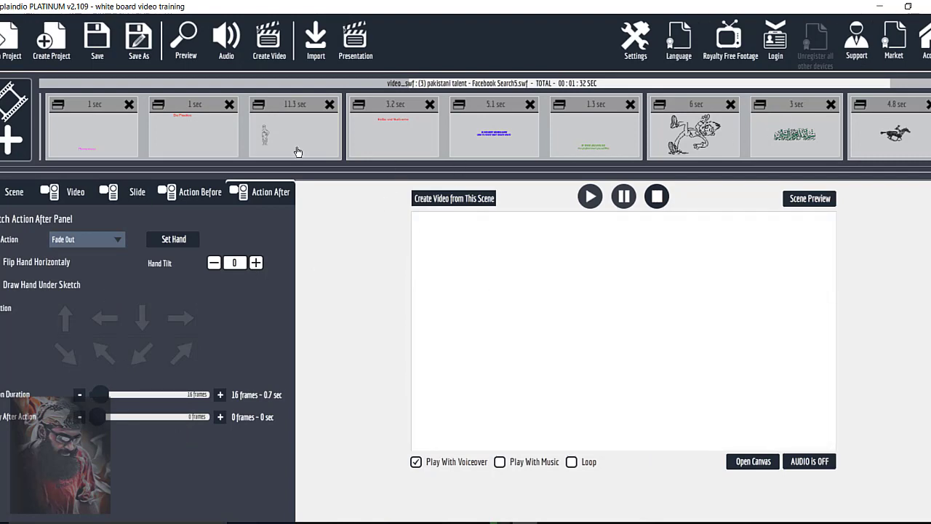
Step: Examine the original "Remember", "Do Practice" and Holding umbrella character scenes, and inspect the "Remember" text on the canvas
drag(239, 89, 206, 89)
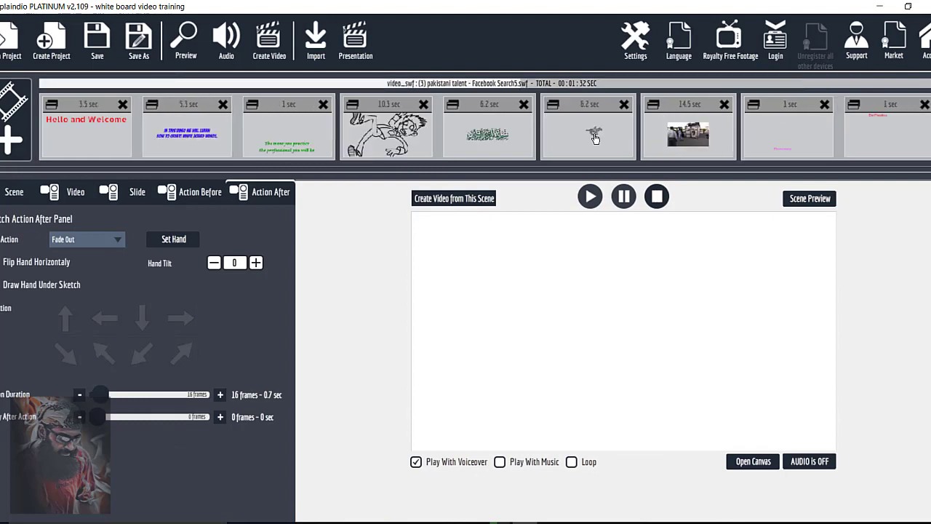
click(779, 136)
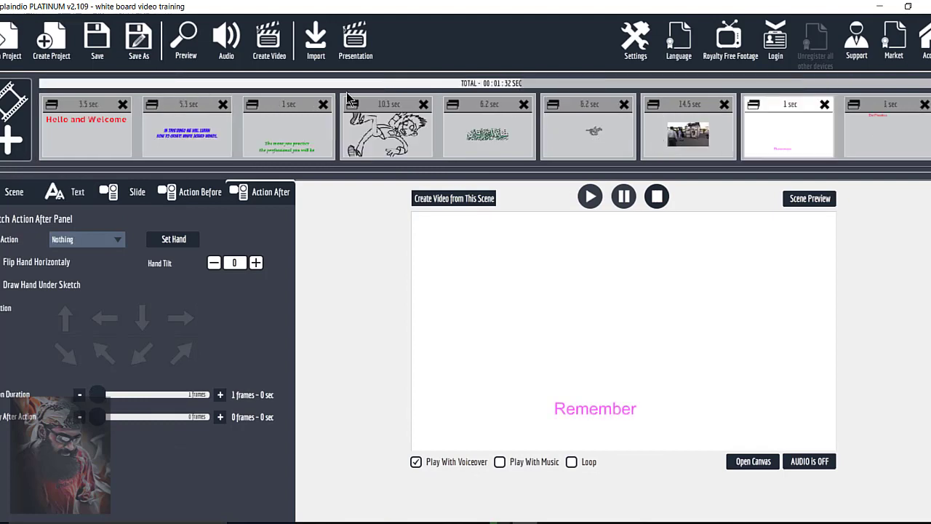
click(547, 85)
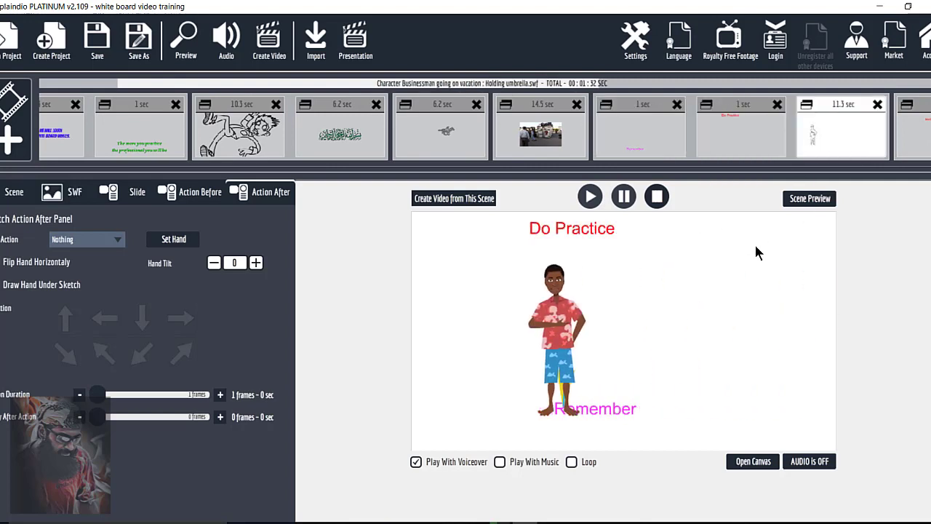
click(648, 148)
double_click(588, 373)
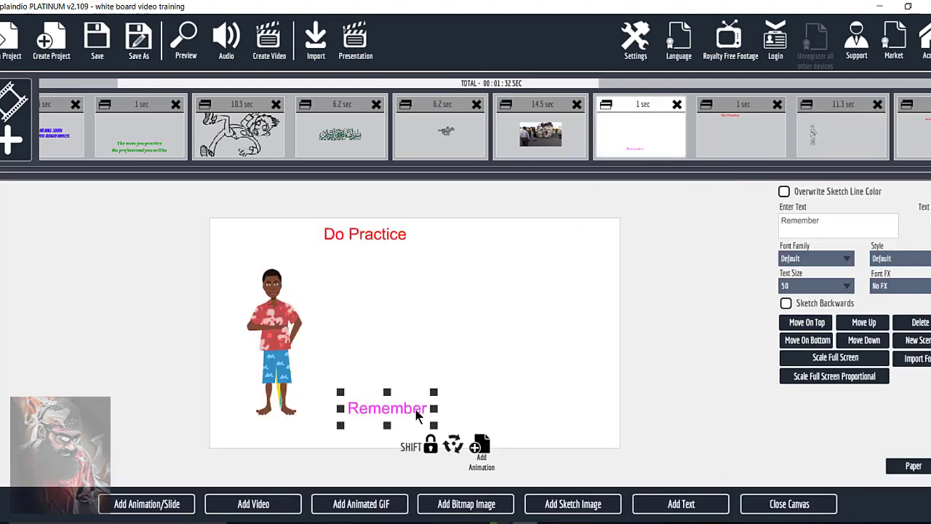
Step: Create a scene after the new container video scene, with the text "Remember" near the bottom and "Do Practice" near the top
scroll(880, 95, down, 5)
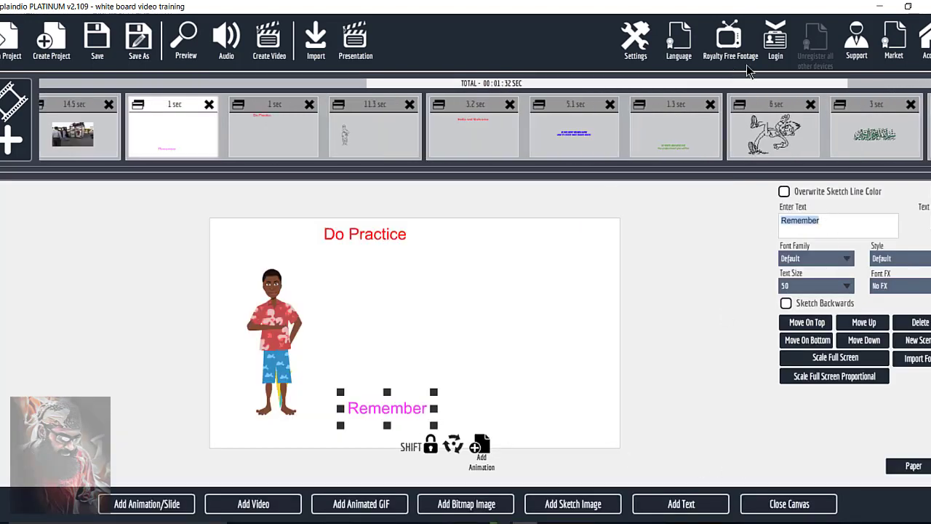
scroll(849, 109, down, 2)
click(889, 131)
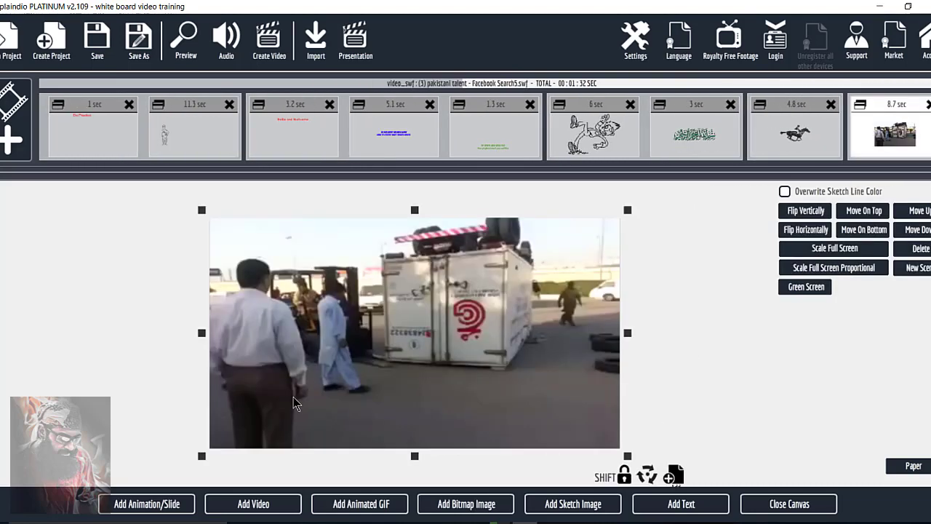
click(29, 142)
click(324, 277)
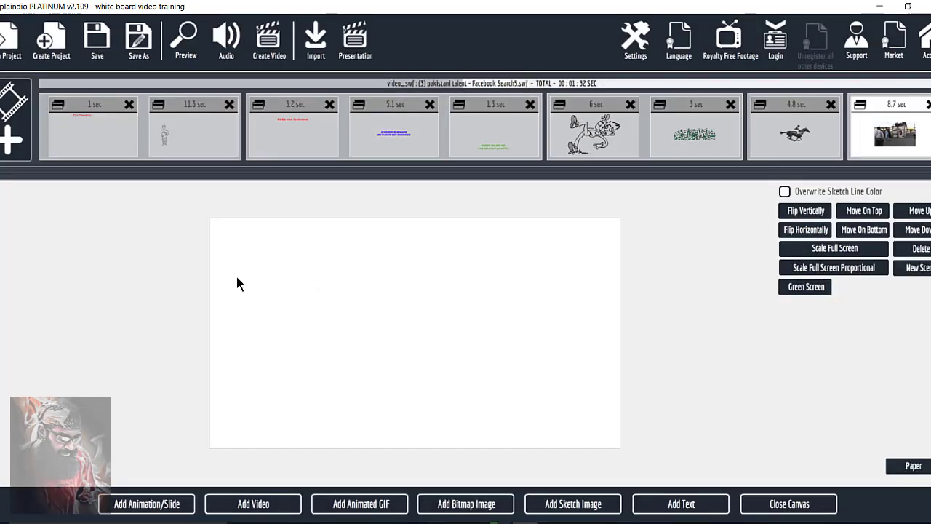
click(650, 503)
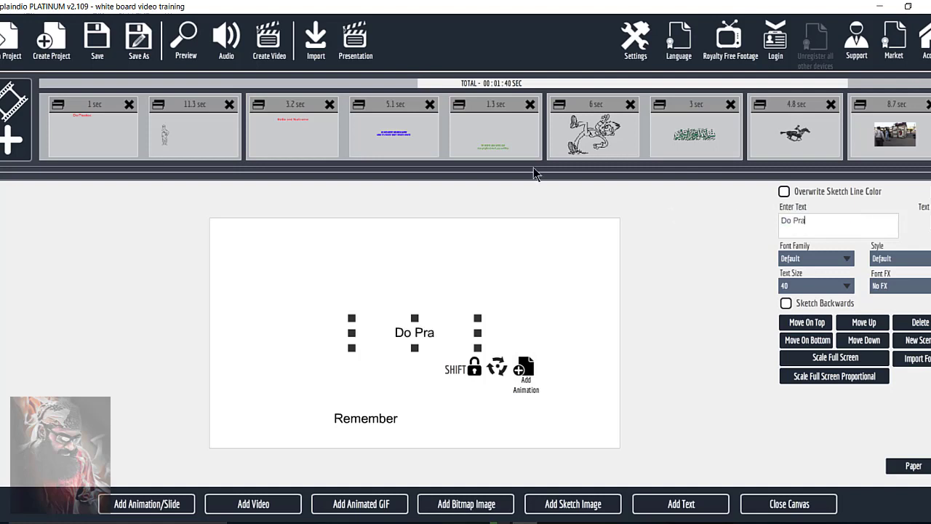
drag(398, 250, 386, 250)
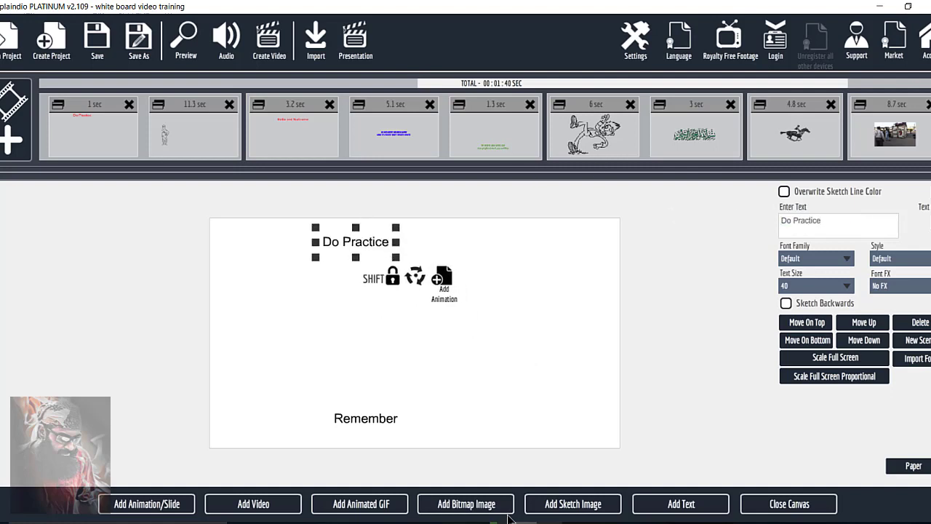
Step: Import the flash animation Holding umbrella.swf from the "Character Businessman going on vacation" images folder
click(154, 506)
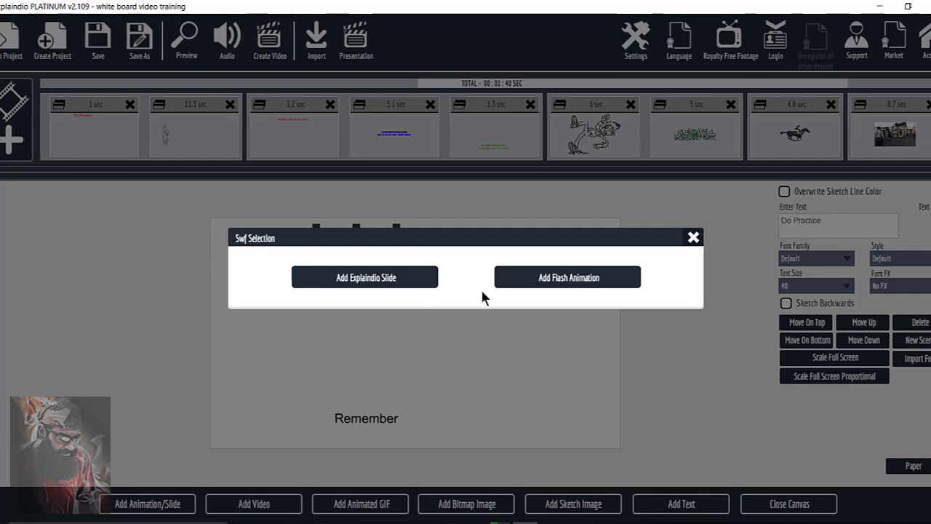
click(559, 284)
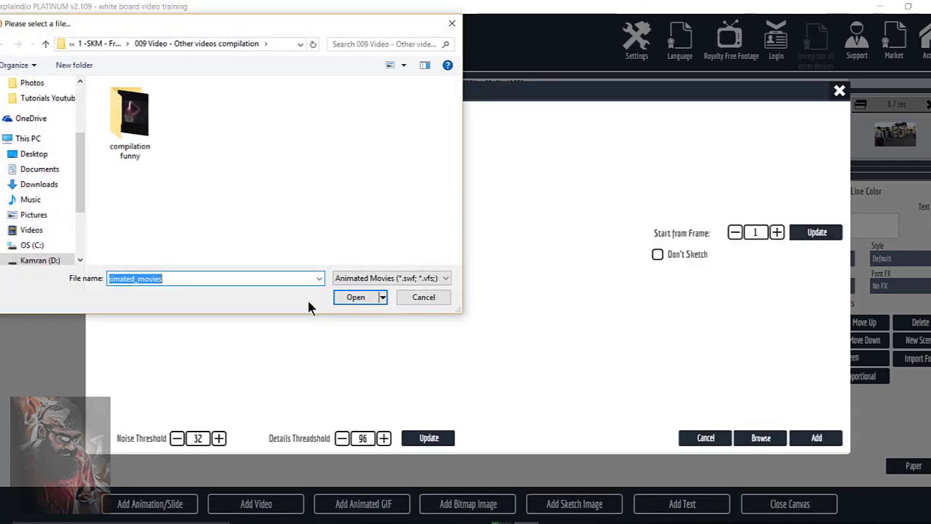
click(15, 115)
click(27, 138)
double_click(134, 234)
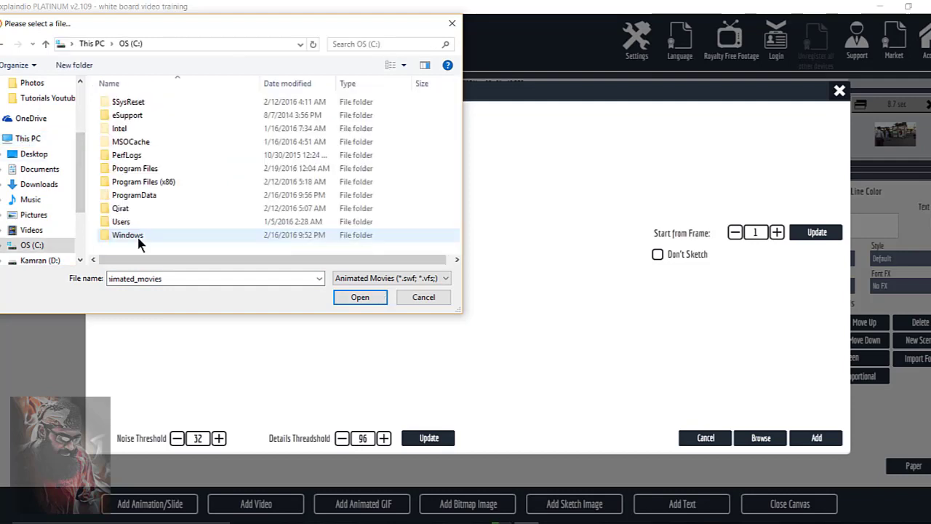
double_click(155, 184)
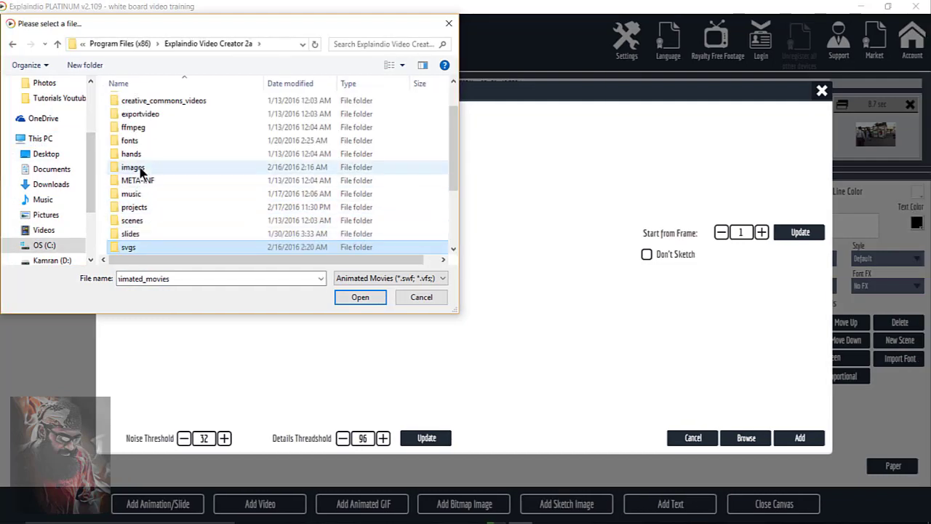
double_click(116, 178)
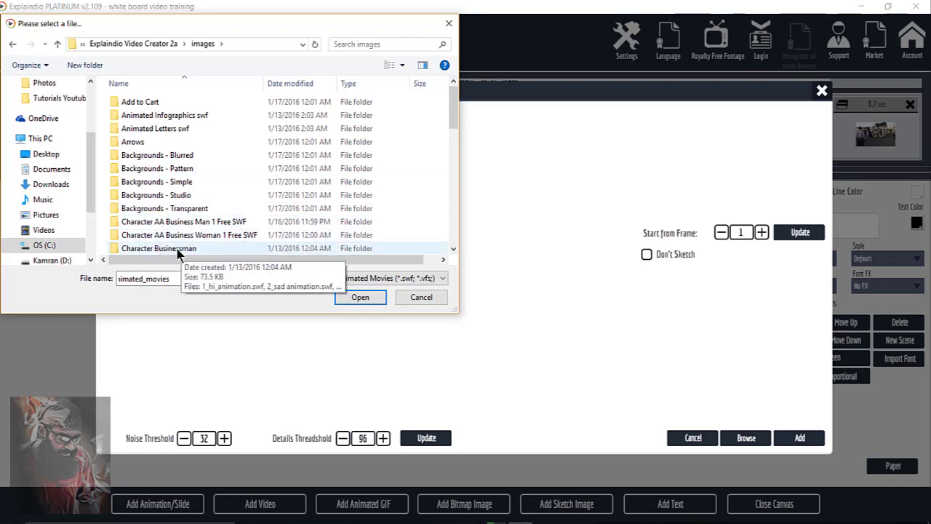
scroll(193, 238, down, 2)
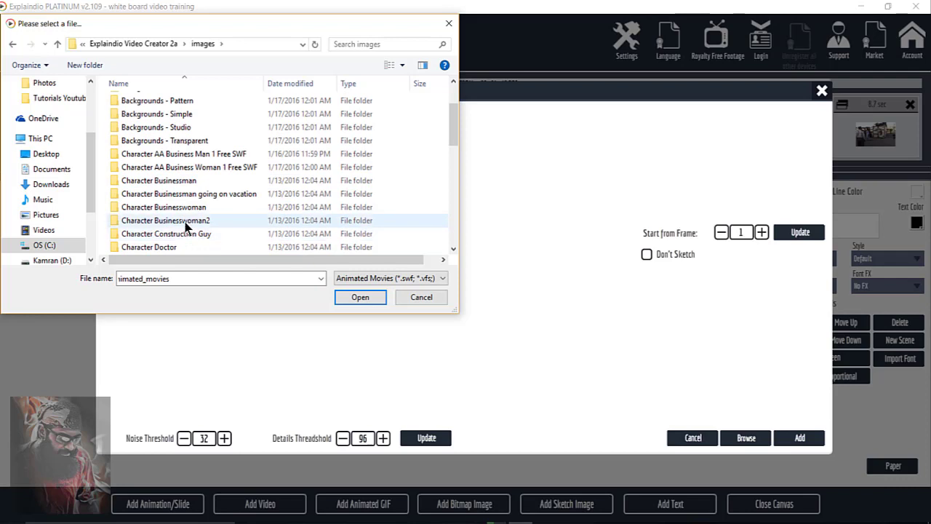
click(196, 209)
double_click(190, 194)
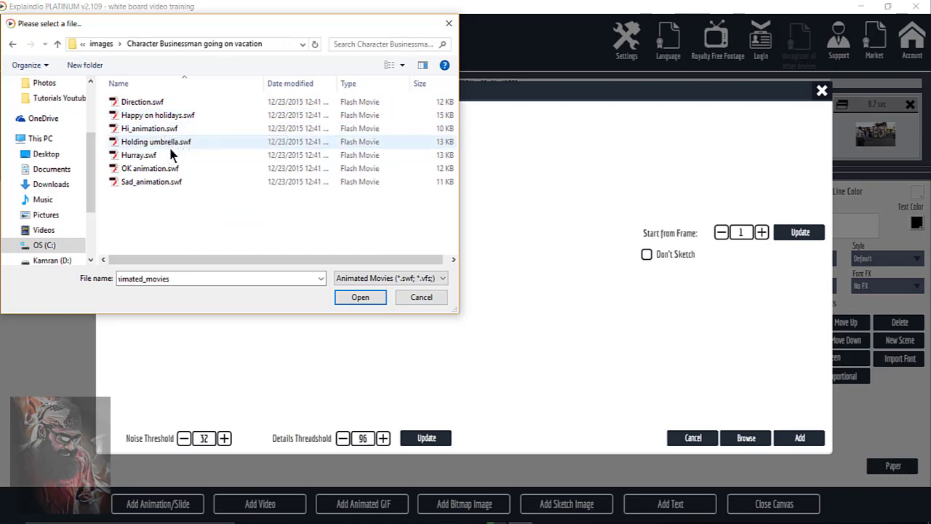
double_click(161, 143)
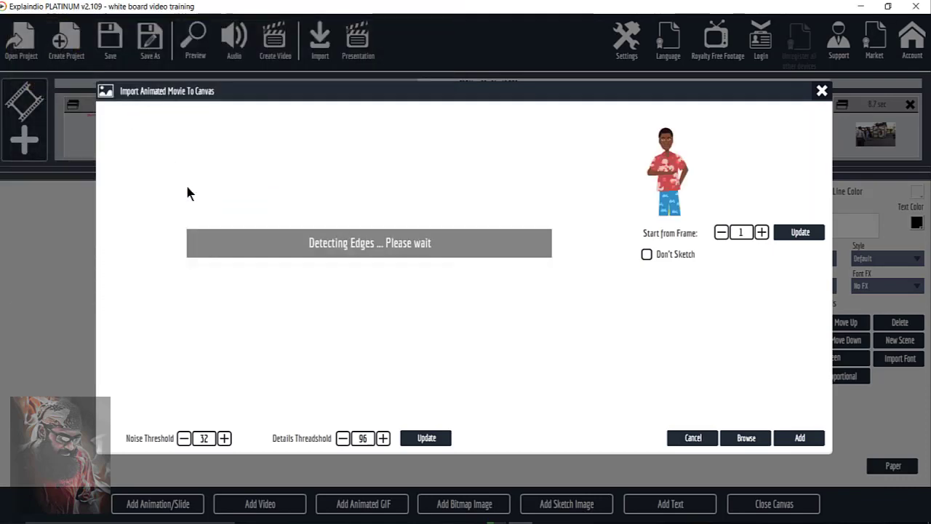
Step: Set the animation's Details Threshold to 71, add it to the canvas and place it on the left between the two texts
click(343, 438)
click(426, 438)
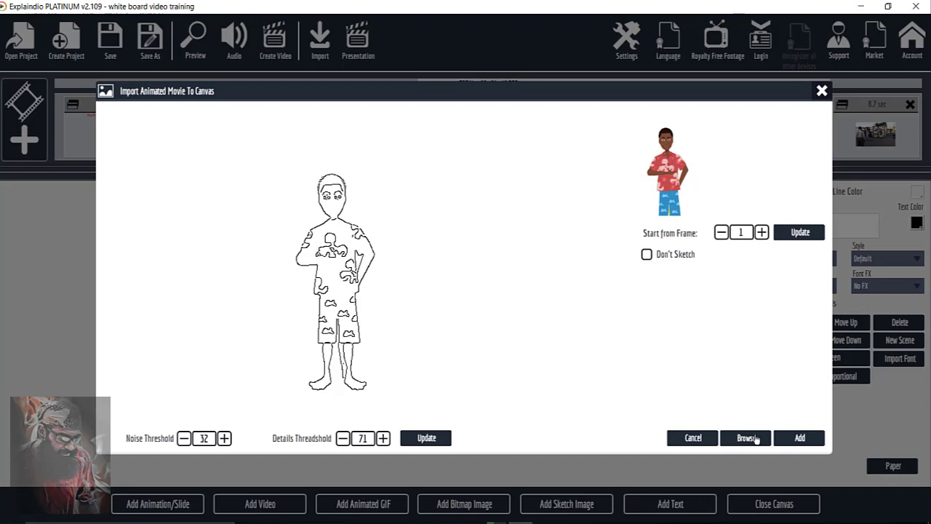
click(799, 438)
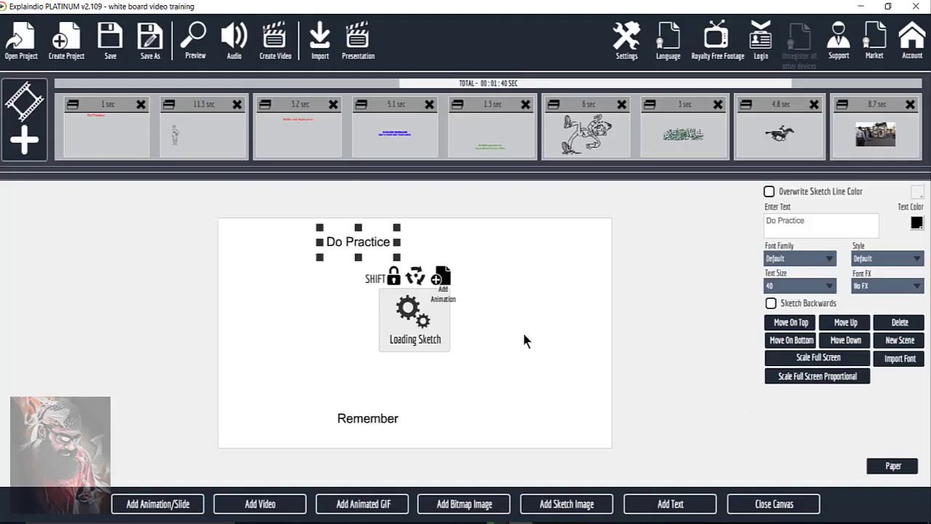
drag(402, 333, 273, 321)
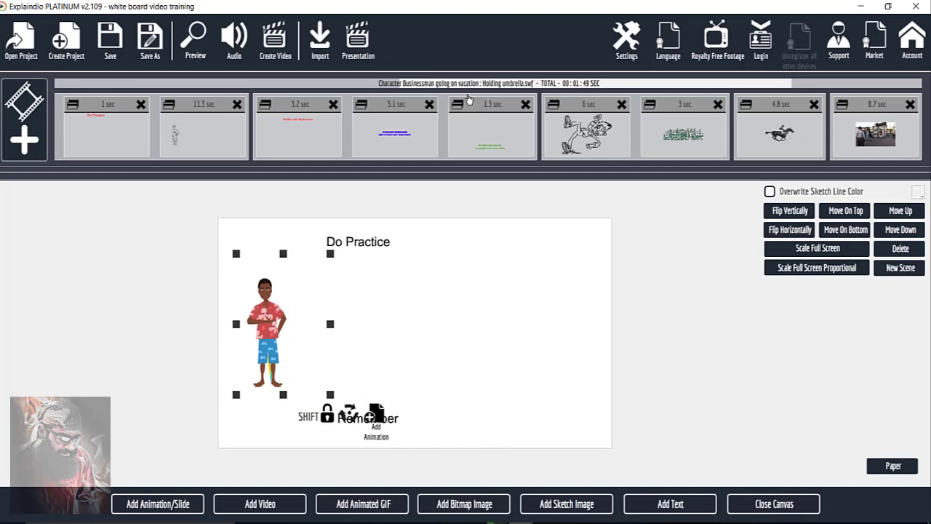
Step: Preview the original "Remember" scene and examine the pause settings of its umbrella character
drag(222, 83, 175, 68)
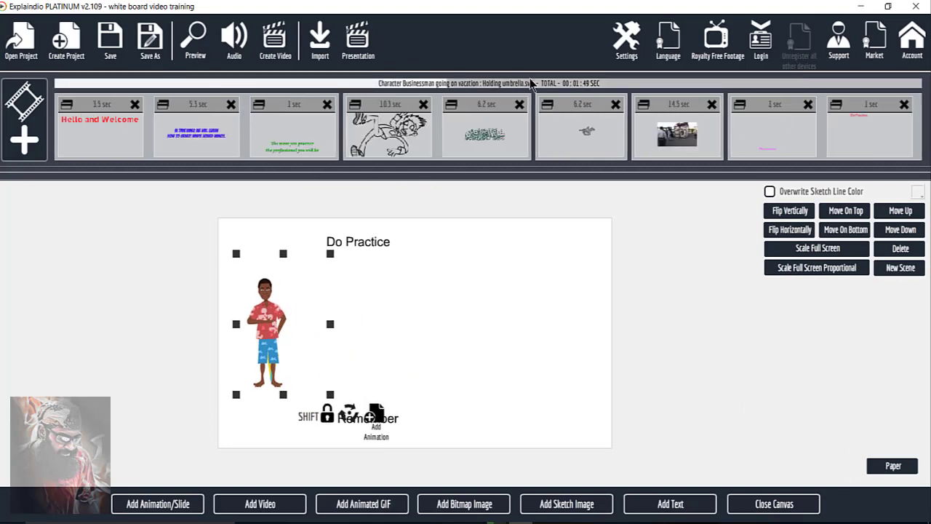
scroll(542, 88, down, 3)
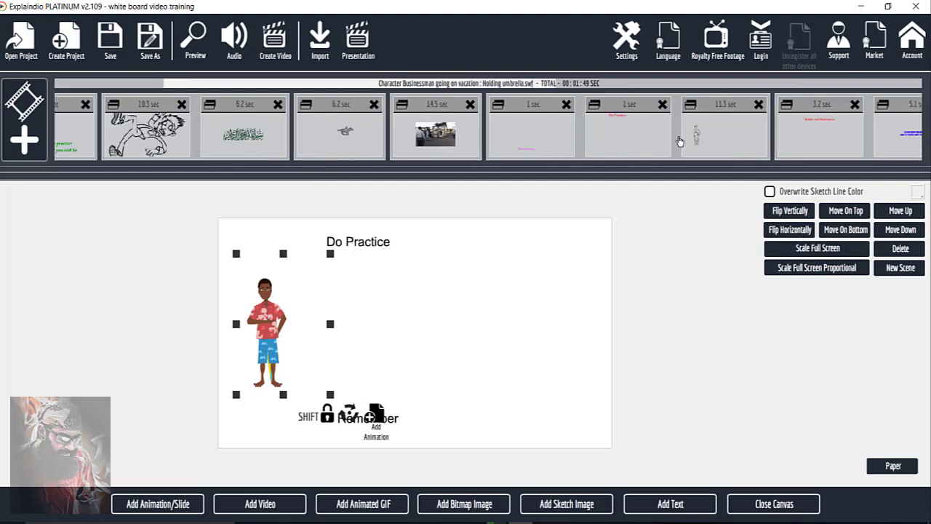
click(492, 147)
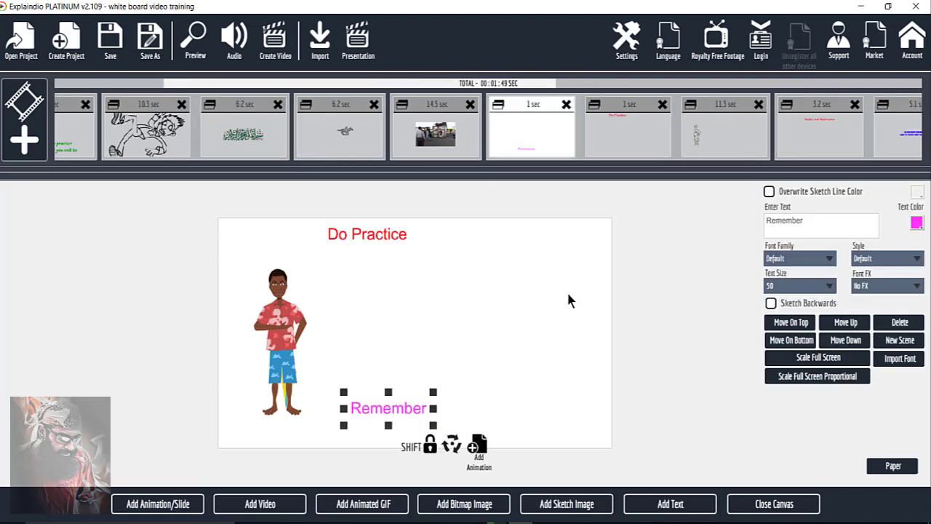
click(764, 512)
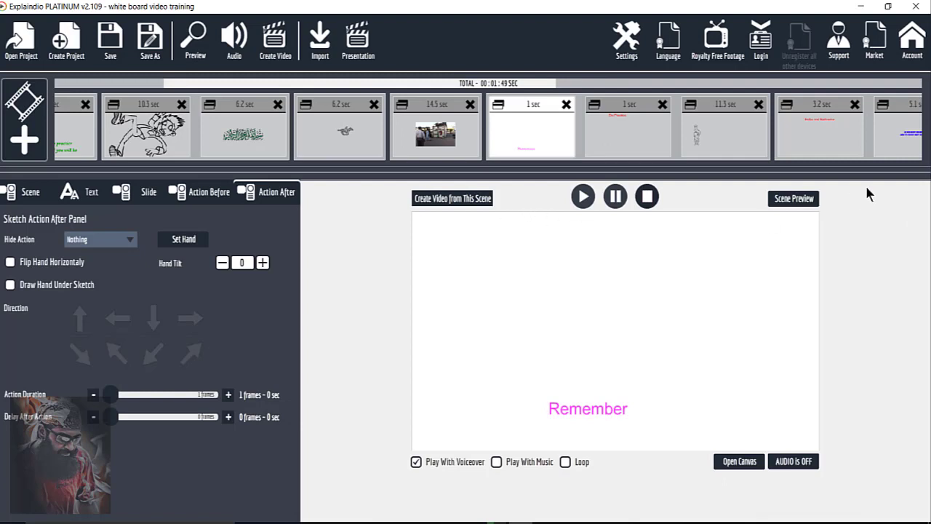
click(793, 198)
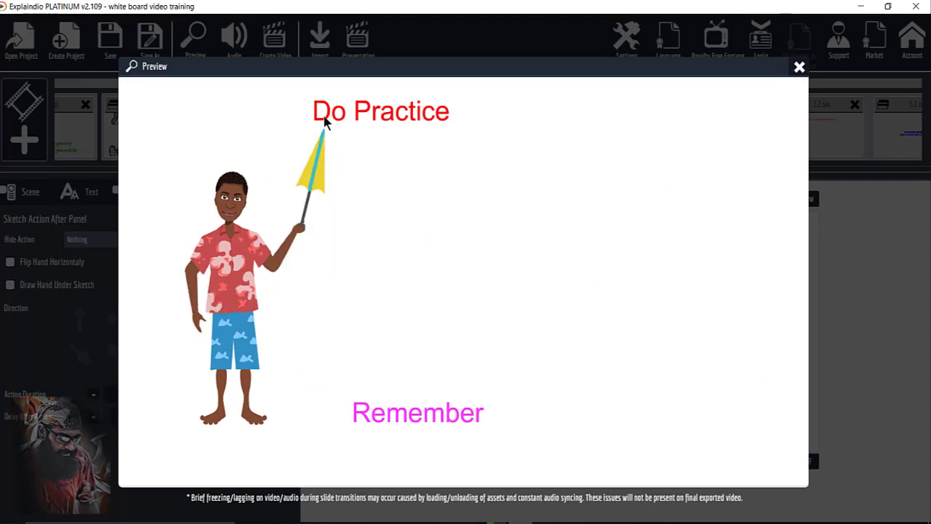
click(800, 68)
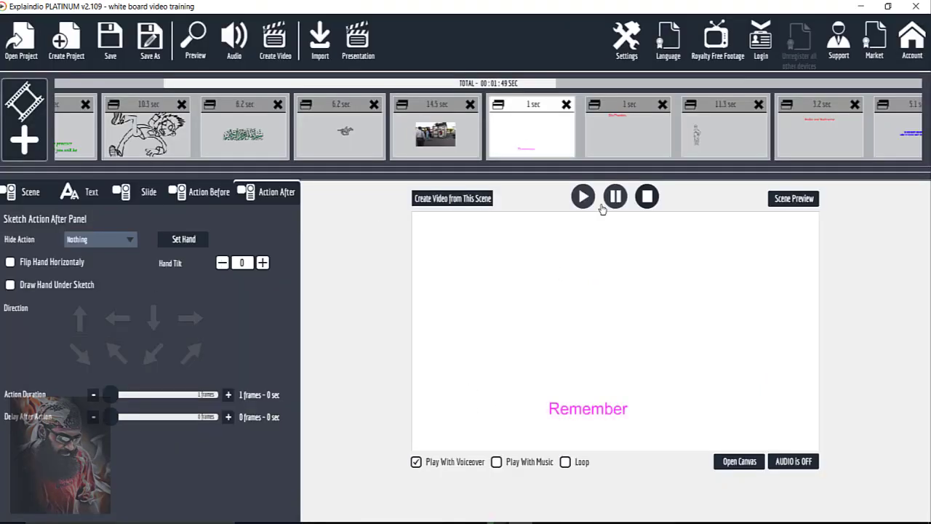
click(700, 139)
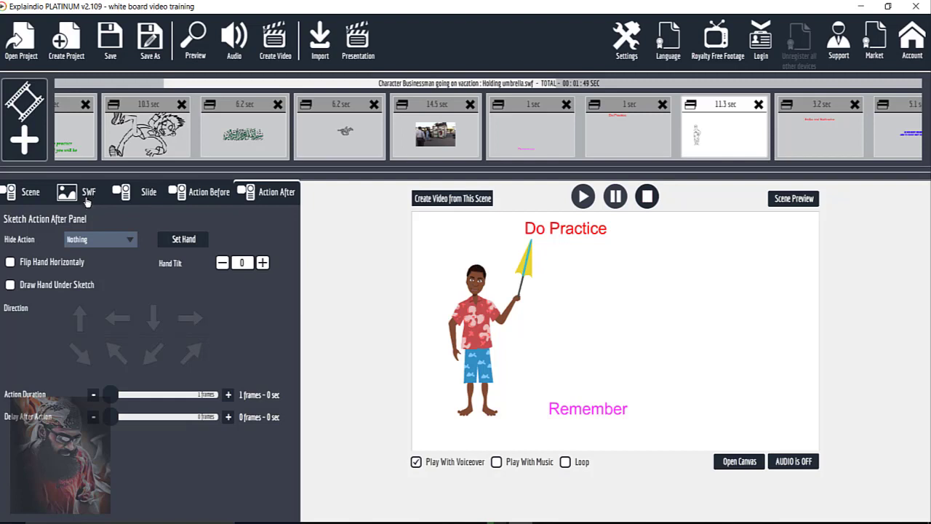
click(89, 193)
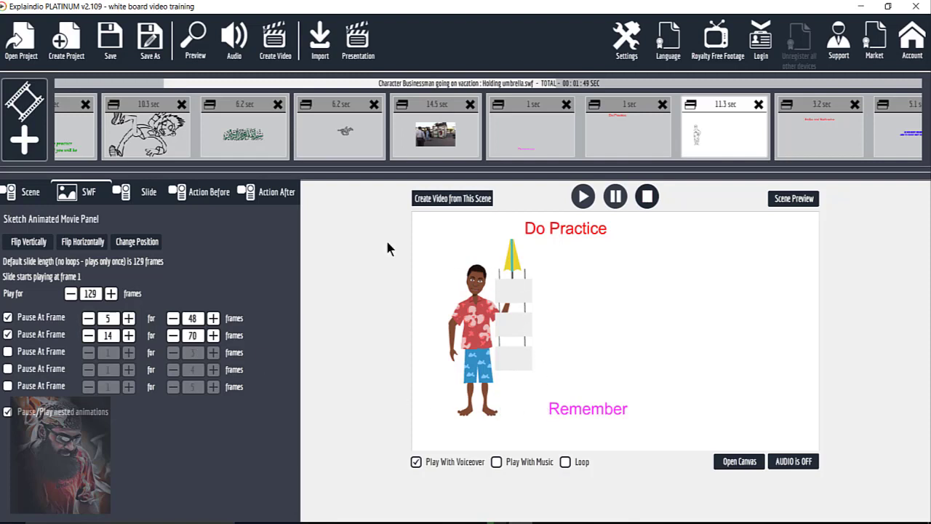
Step: Set the new umbrella character's show action to Fly In with an action duration of 29 frames
scroll(878, 84, down, 5)
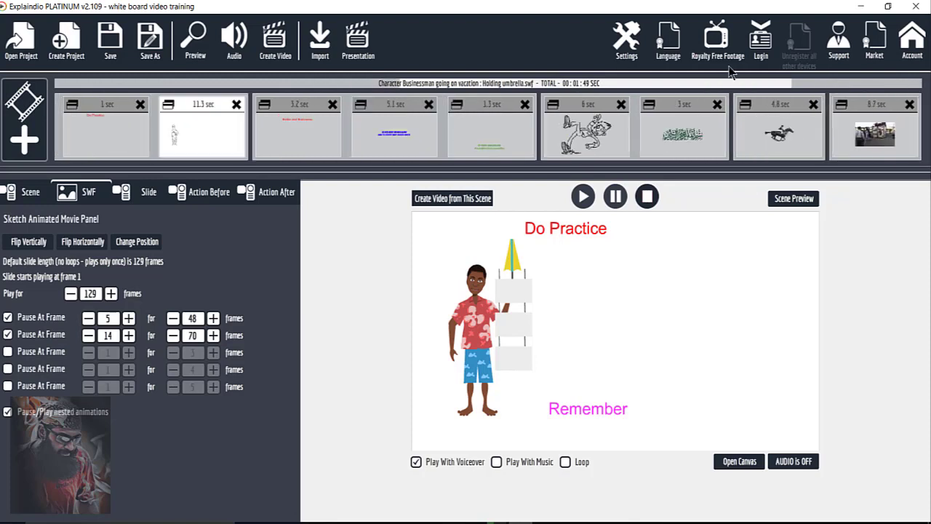
scroll(843, 87, down, 3)
click(876, 131)
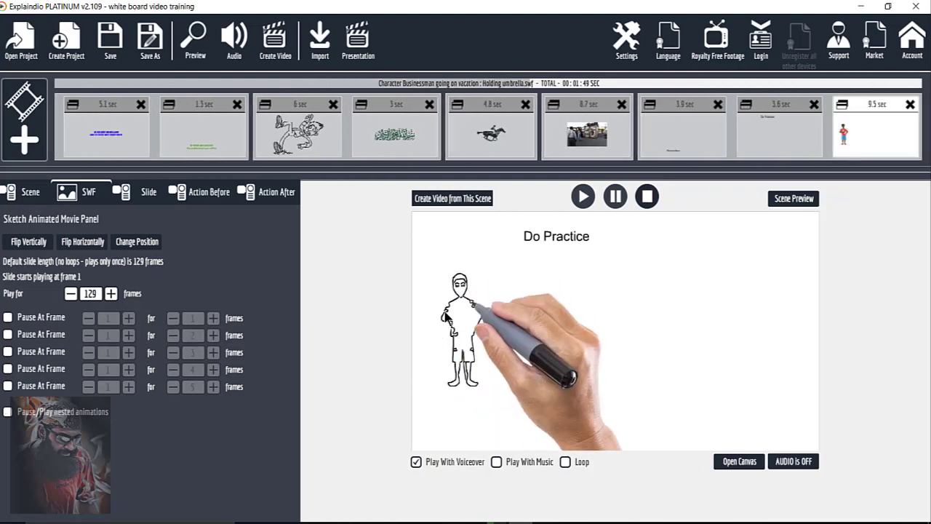
click(208, 192)
click(102, 243)
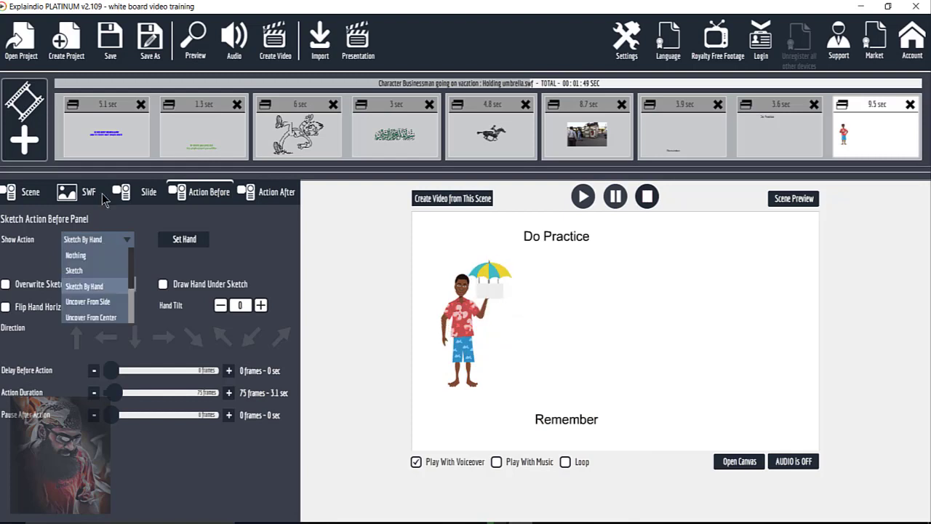
scroll(131, 306, down, 1)
scroll(131, 305, down, 1)
click(87, 304)
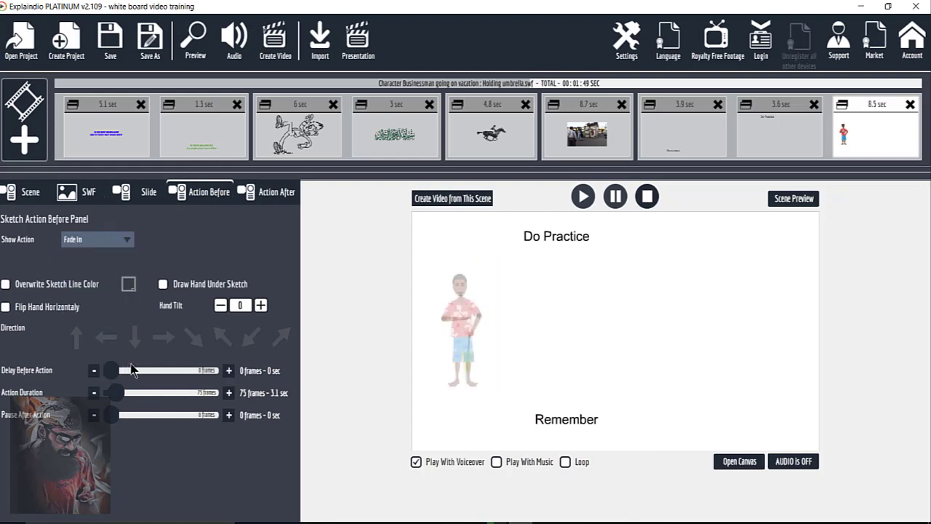
drag(115, 398, 109, 398)
click(130, 242)
click(95, 314)
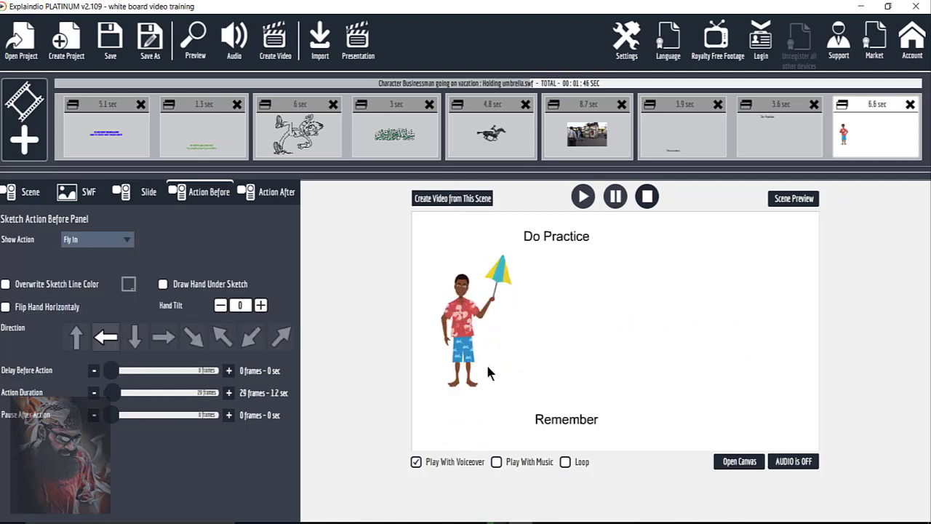
Step: Make the new umbrella character's animation pause at frame 5 for 40 frames
click(89, 193)
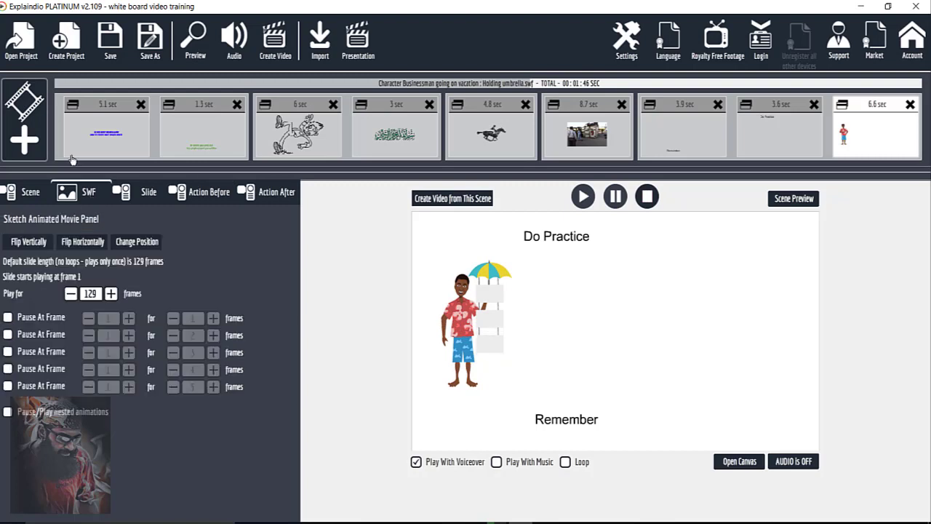
click(7, 317)
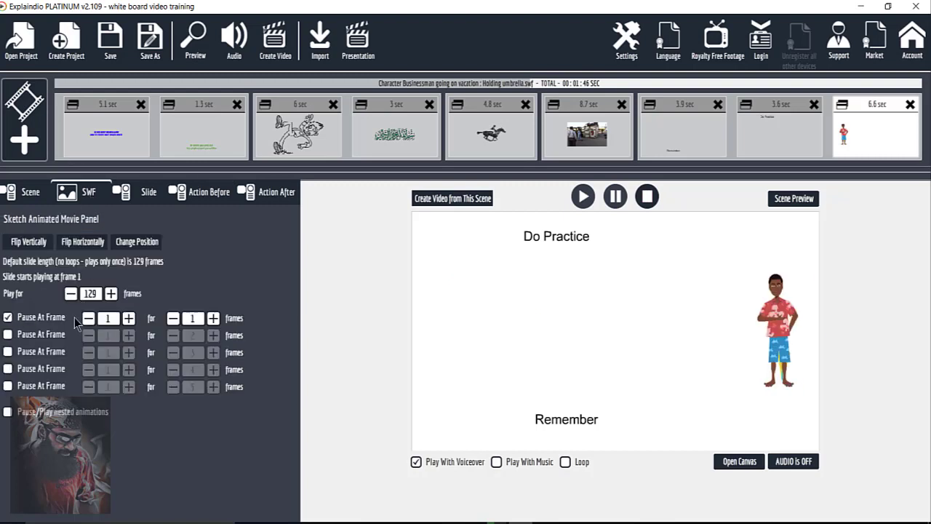
text(5)
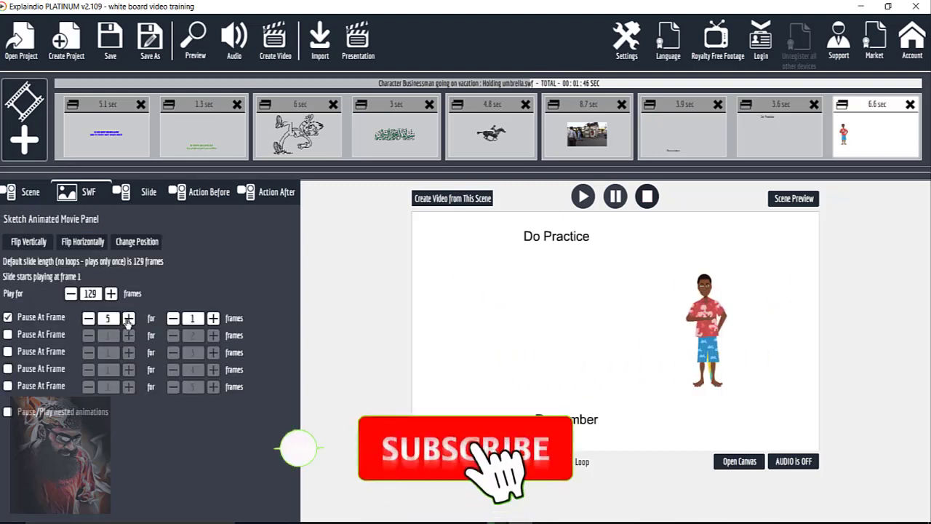
key(Tab)
text(40)
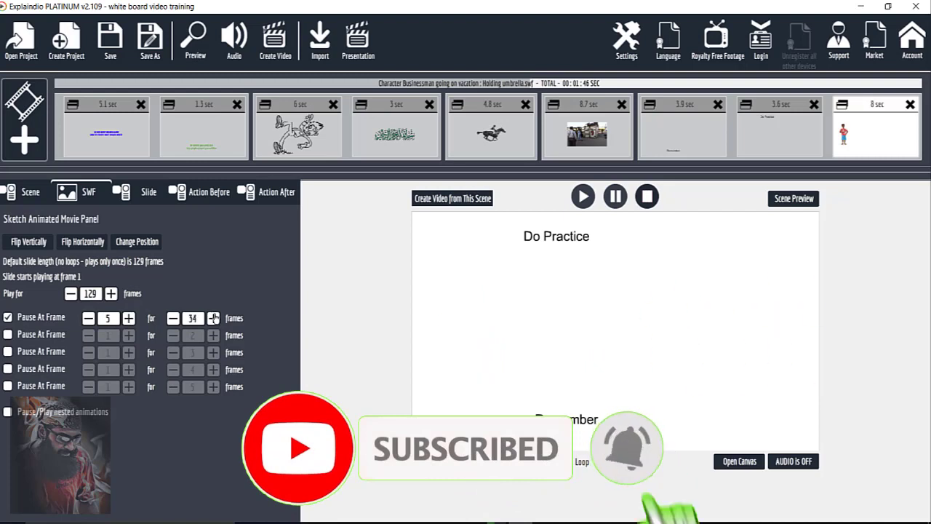
Step: Add a second pause to the umbrella animation at frame 13 for 44 frames
click(7, 335)
text(15)
key(Tab)
text(21)
key(BackSpace)
key(BackSpace)
text(44)
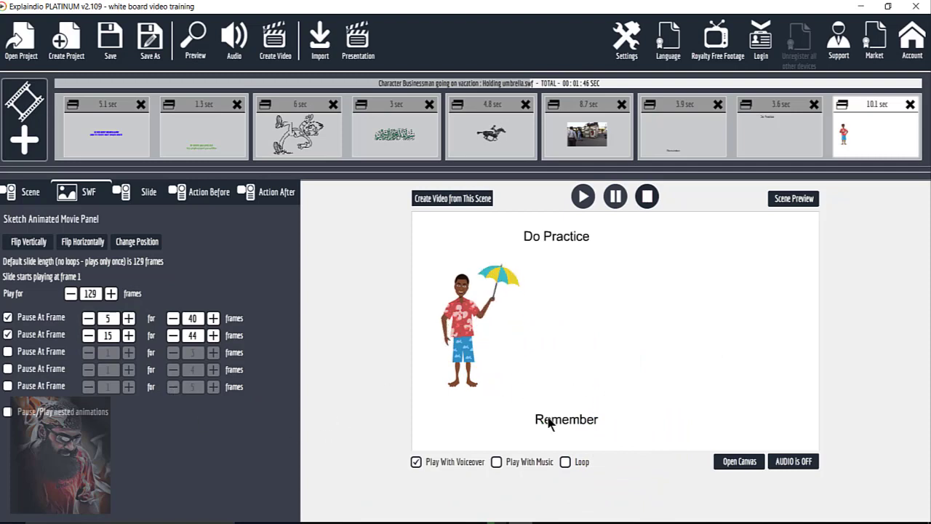
click(88, 336)
click(88, 335)
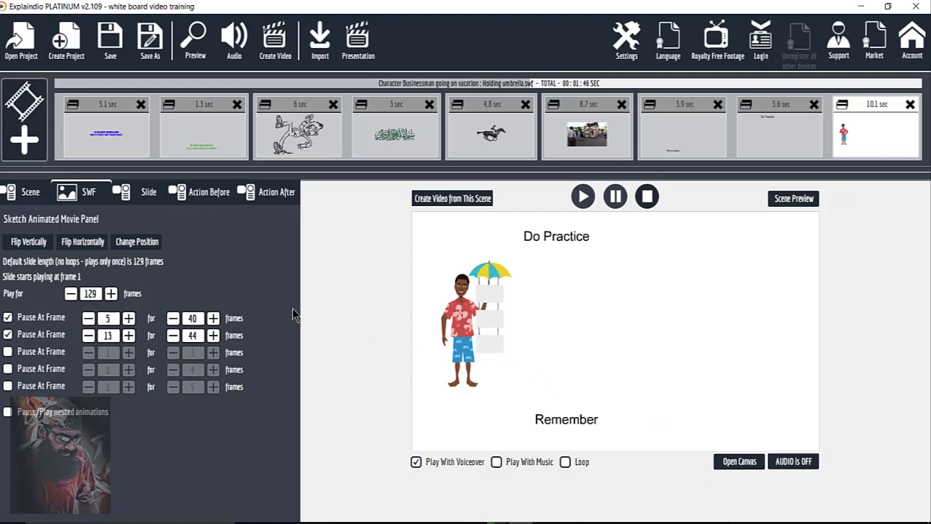
Step: Enlarge the umbrella character and the "Do Practice" text slightly on the new scene's canvas
click(207, 193)
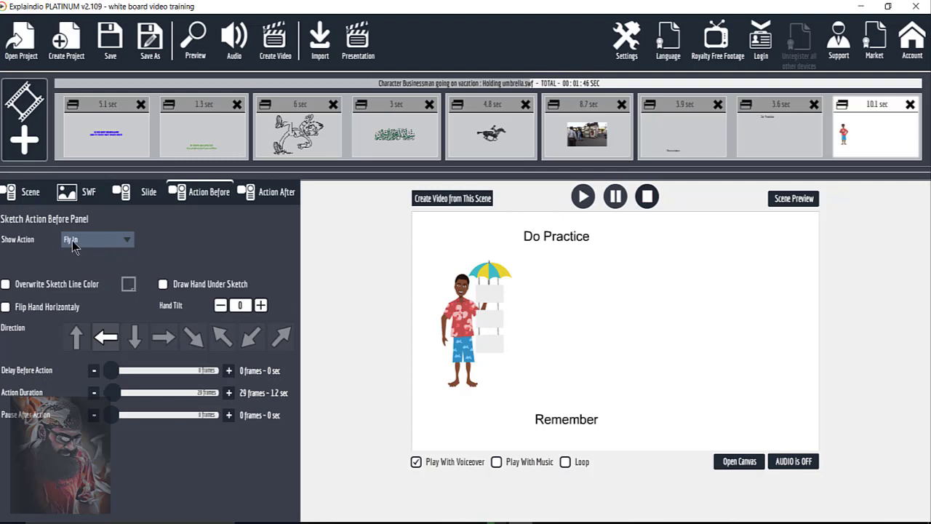
click(731, 465)
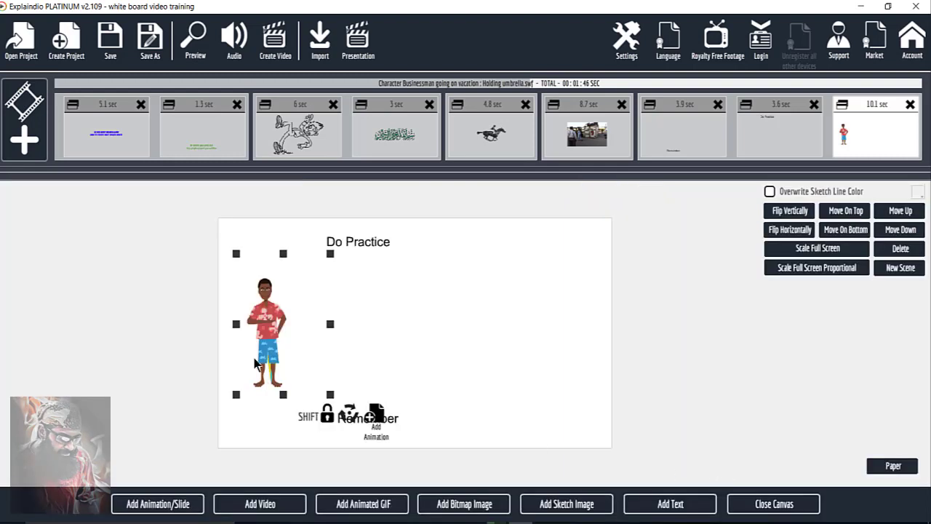
drag(331, 255, 337, 245)
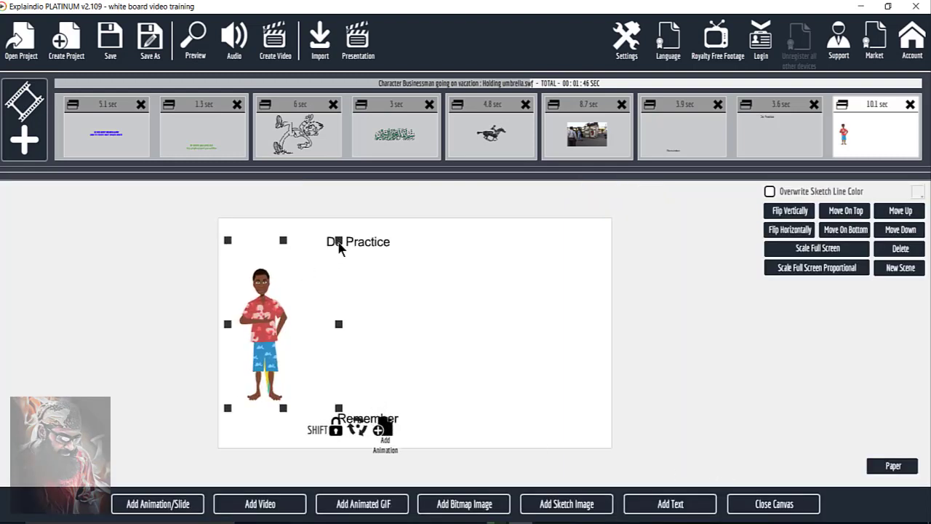
click(395, 244)
drag(398, 262, 407, 287)
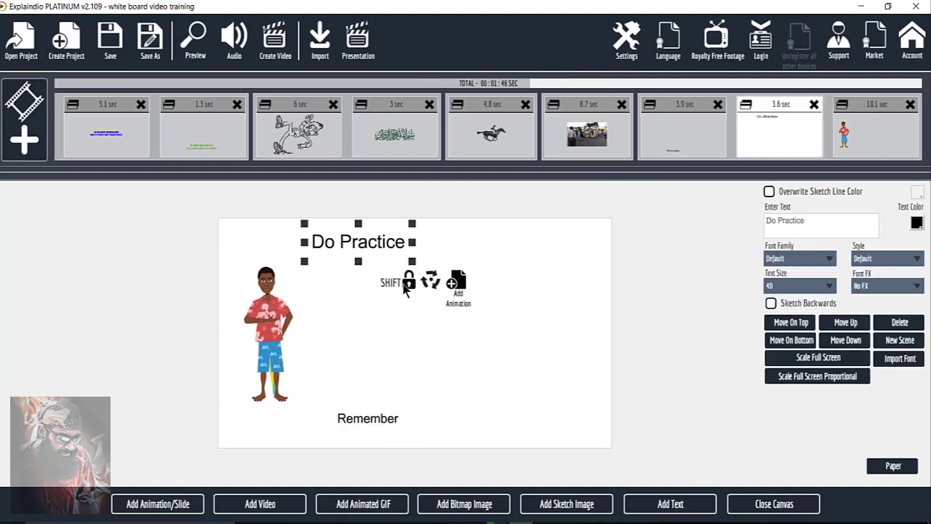
Step: Enlarge the "Remember" text slightly on the canvas and close the canvas
click(376, 422)
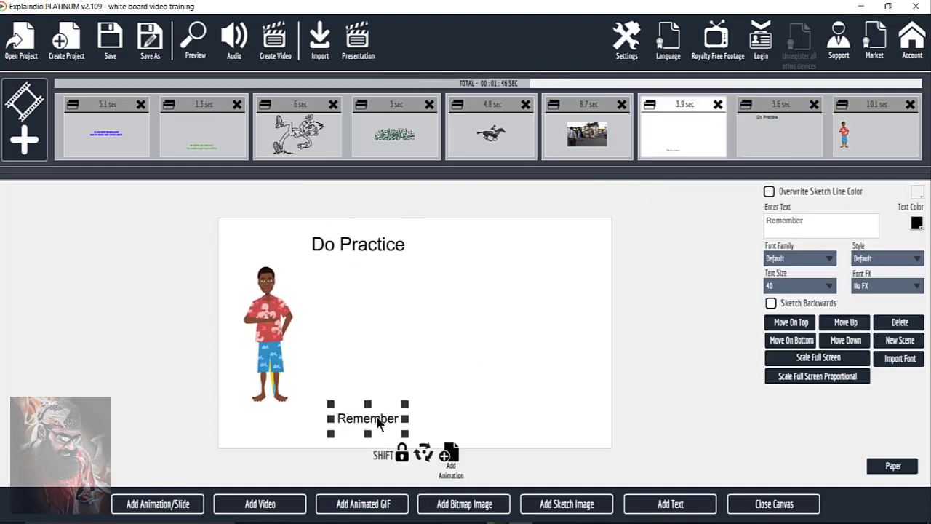
drag(328, 405, 323, 401)
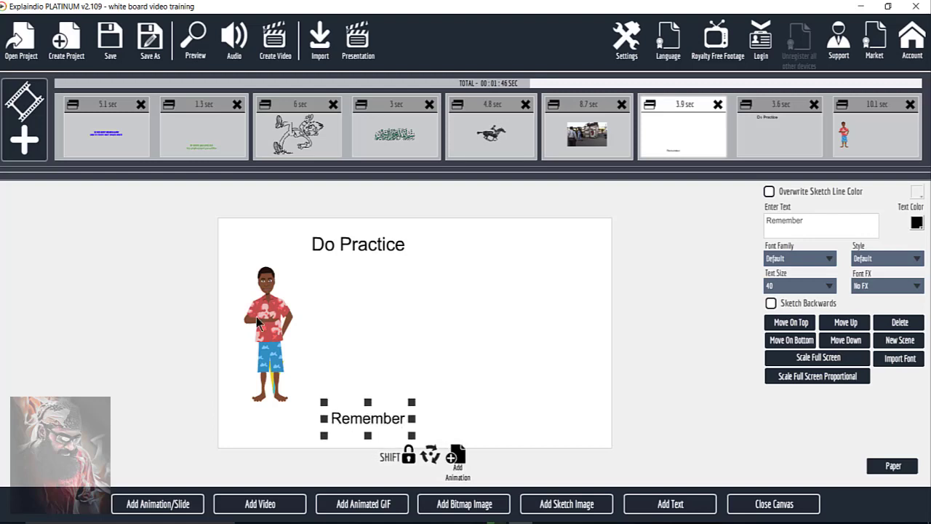
click(774, 503)
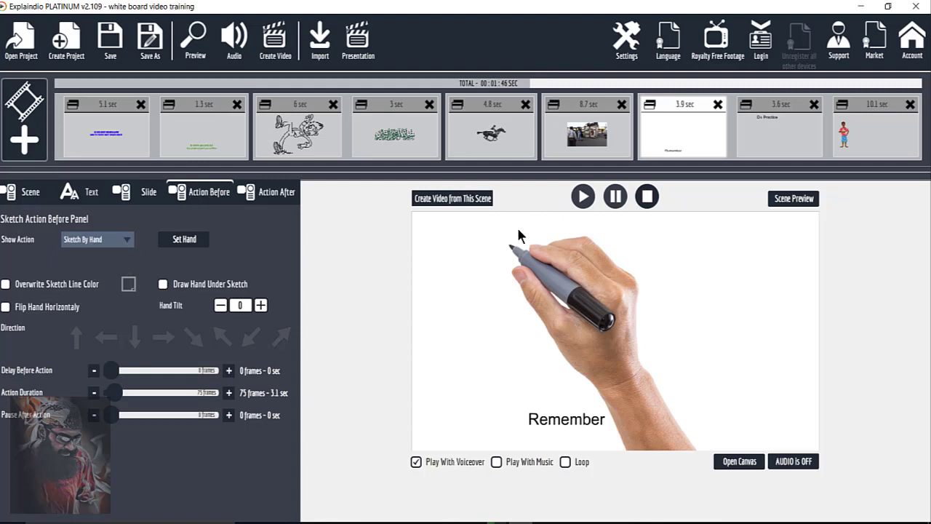
Step: Set the "Do Practice" text's show action to Uncover From Center with an action duration of 47 frames
click(786, 143)
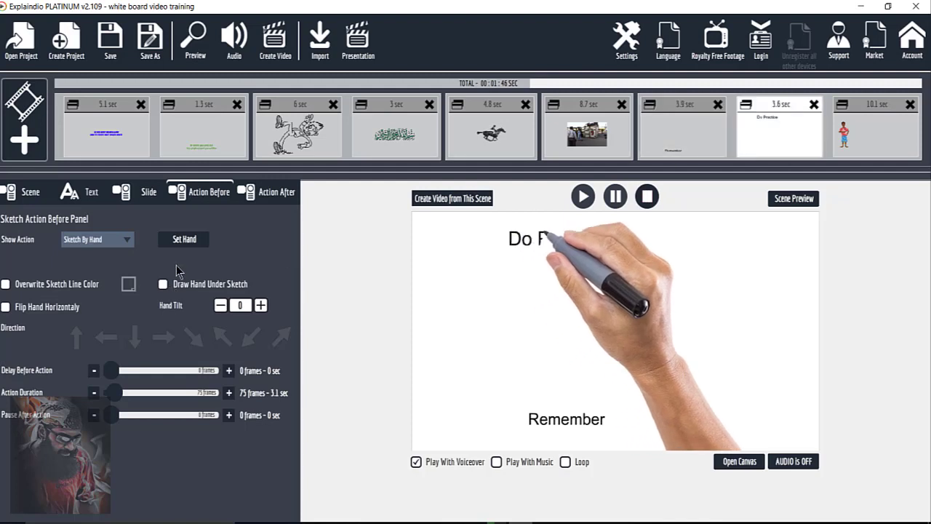
click(122, 240)
click(109, 284)
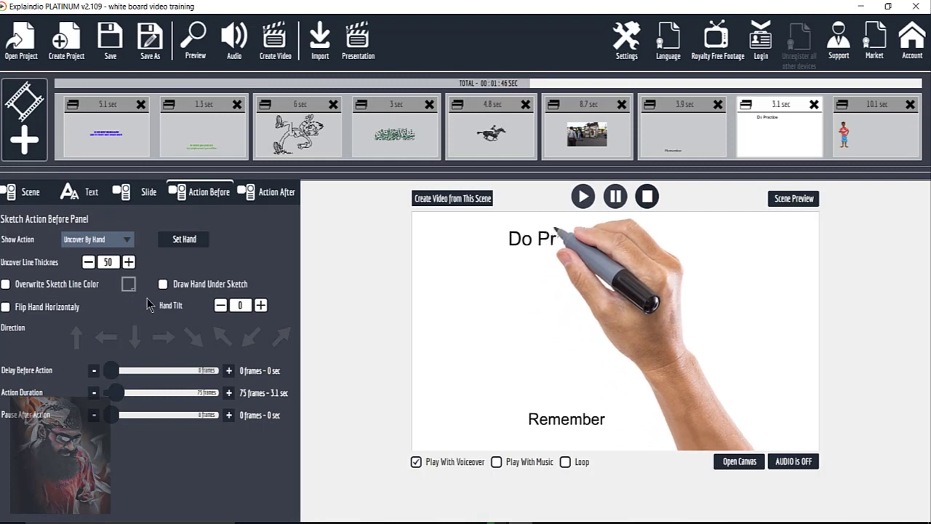
click(122, 240)
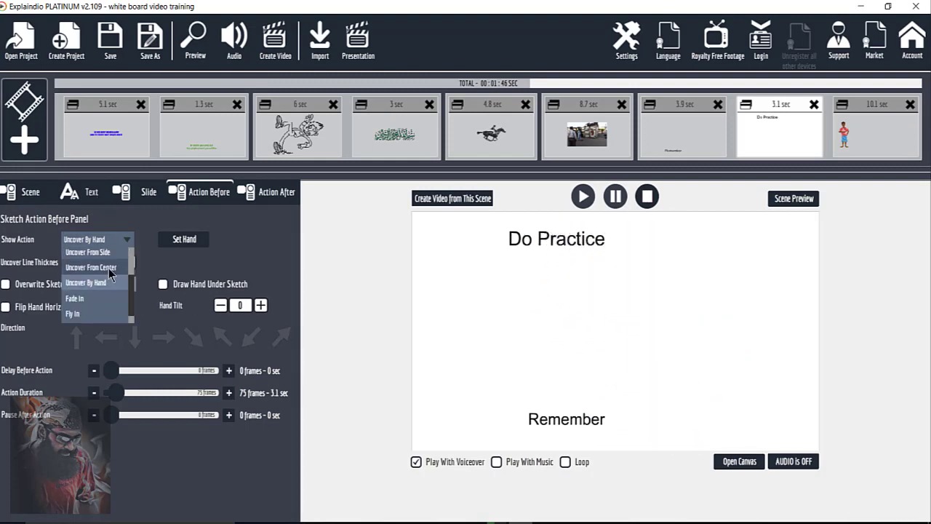
click(108, 268)
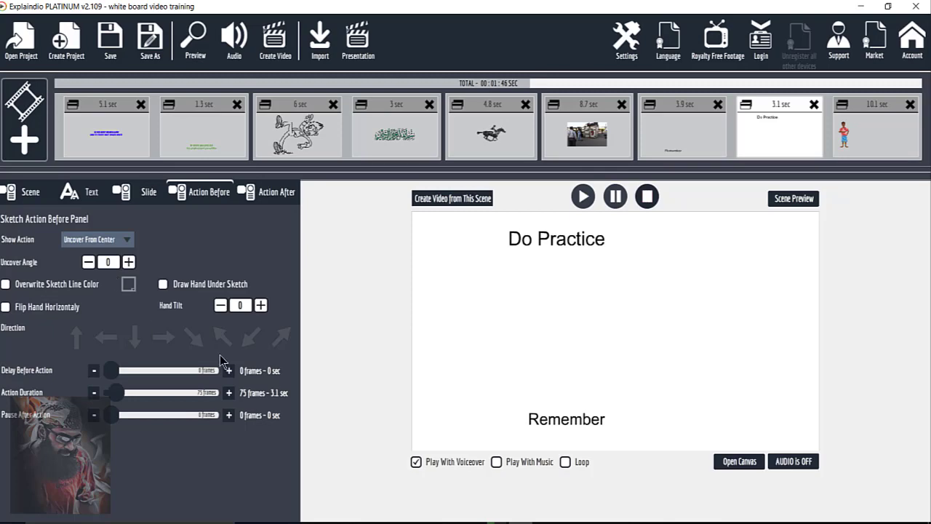
drag(112, 399, 111, 399)
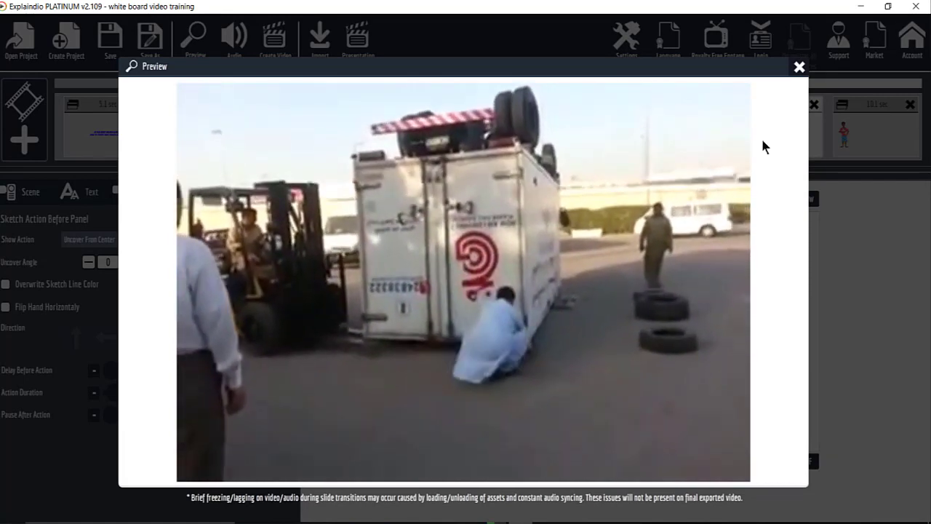
Step: Close the project preview and review the video export settings without starting an export
click(798, 67)
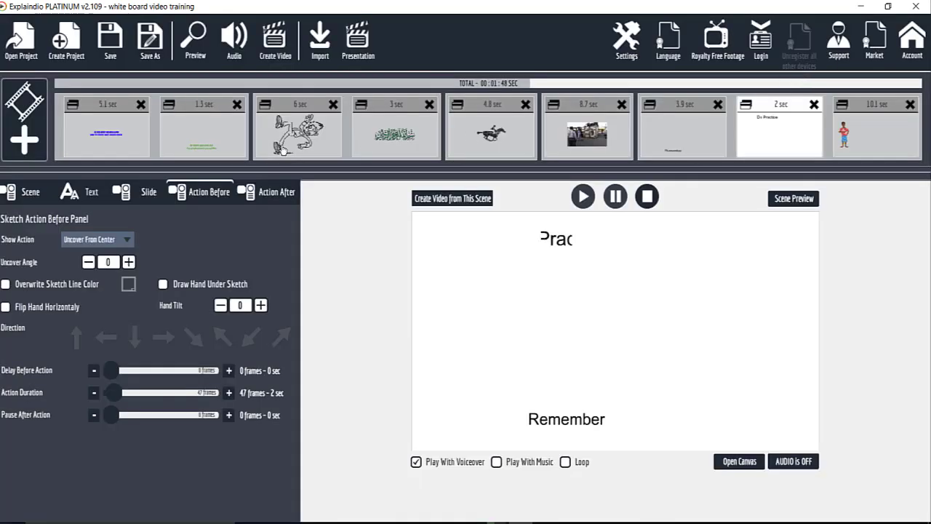
click(284, 58)
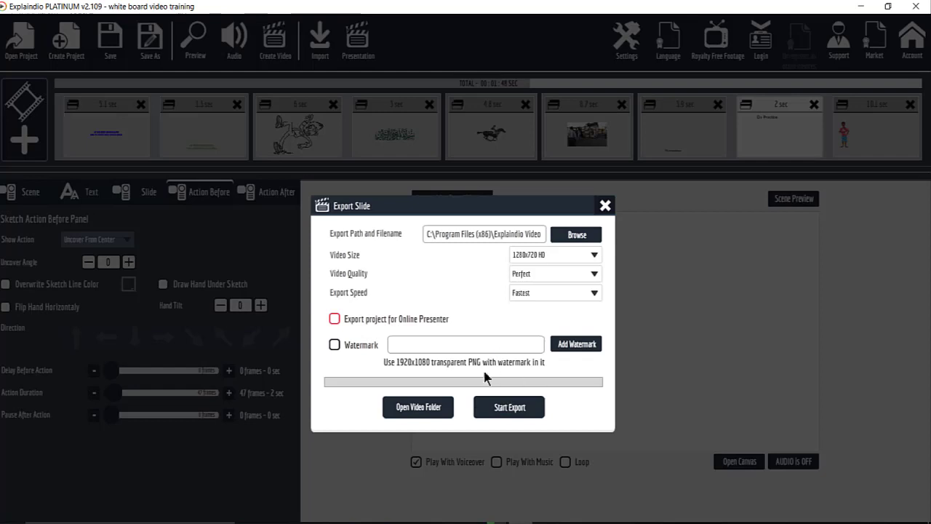
click(605, 208)
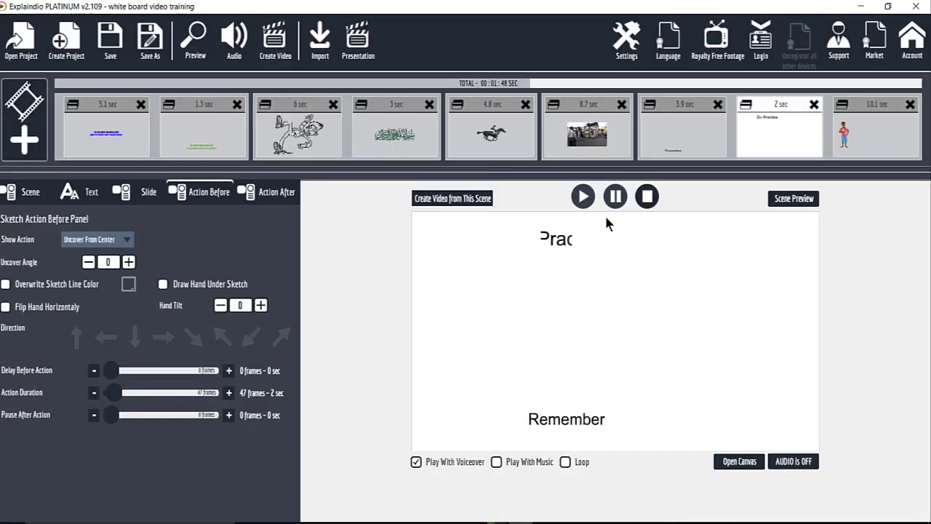